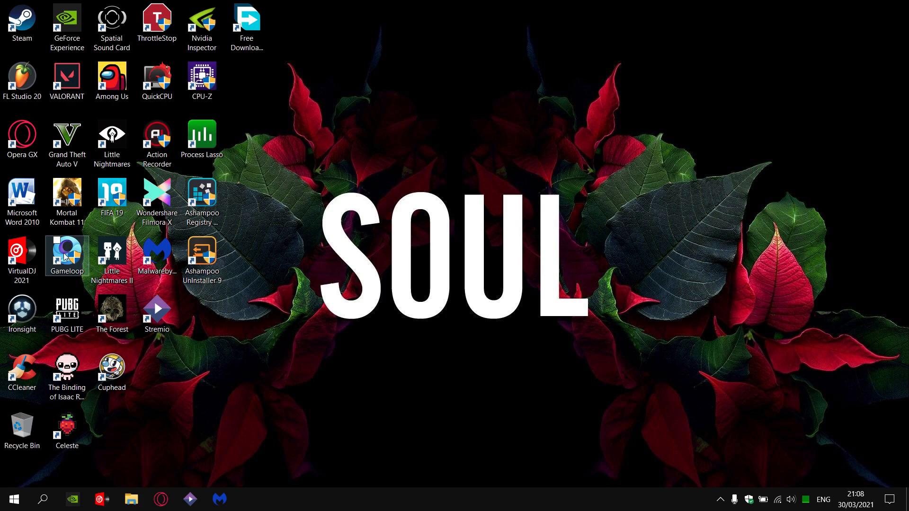
Open Gameloop's file location and go to the ui folder inside TxGameAssistant.
right_click(63, 252)
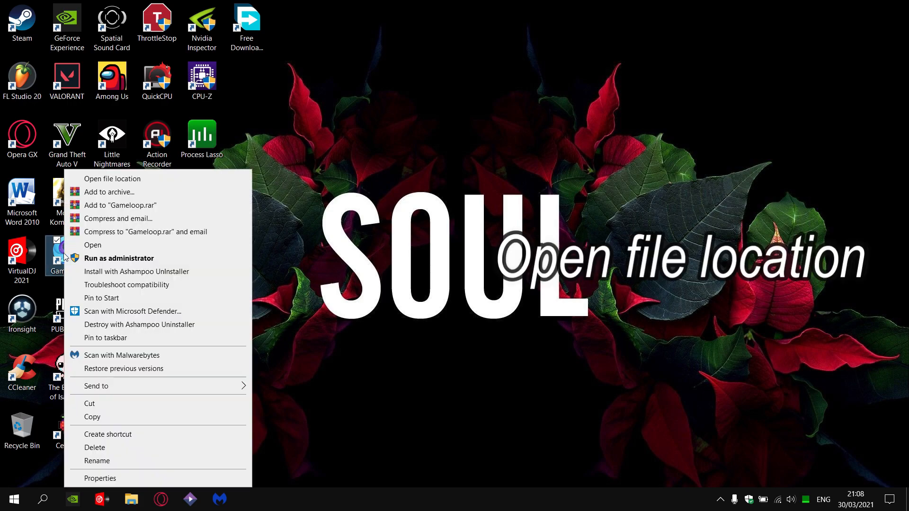
left_click(150, 182)
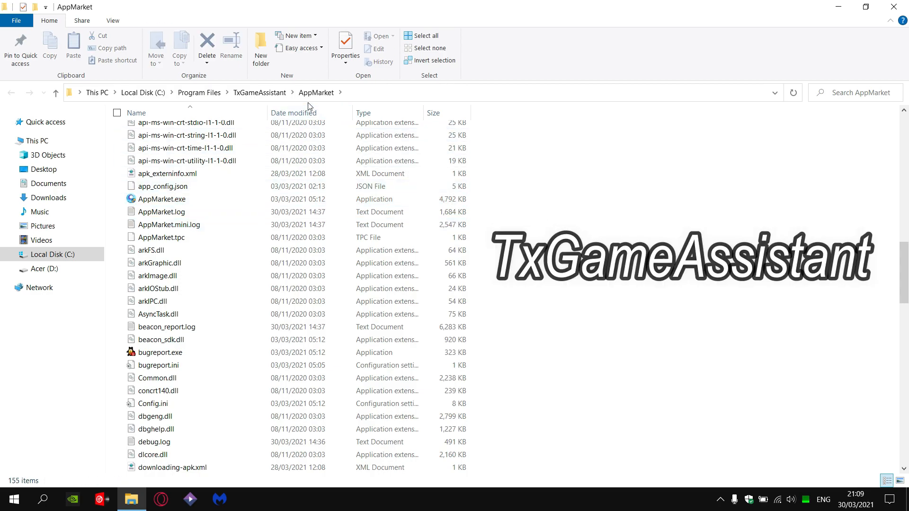
left_click(272, 99)
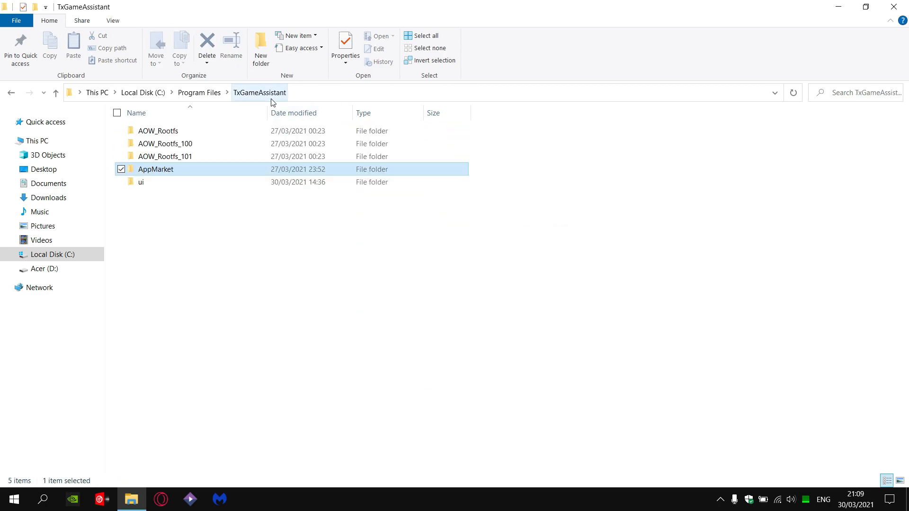
double_click(147, 183)
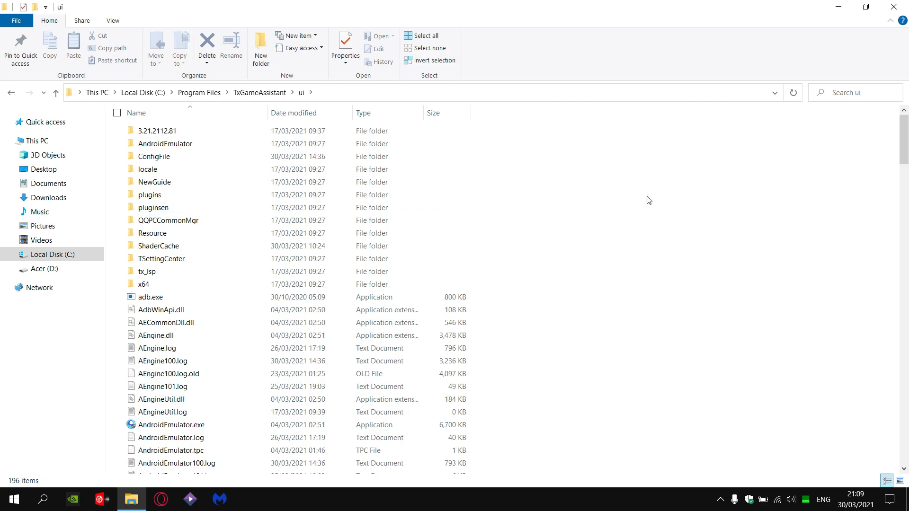
Locate AndroidEmulatorEn.exe and AndroidEmulatorEx.exe in the ui folder.
scroll(608, 204, "down", 8)
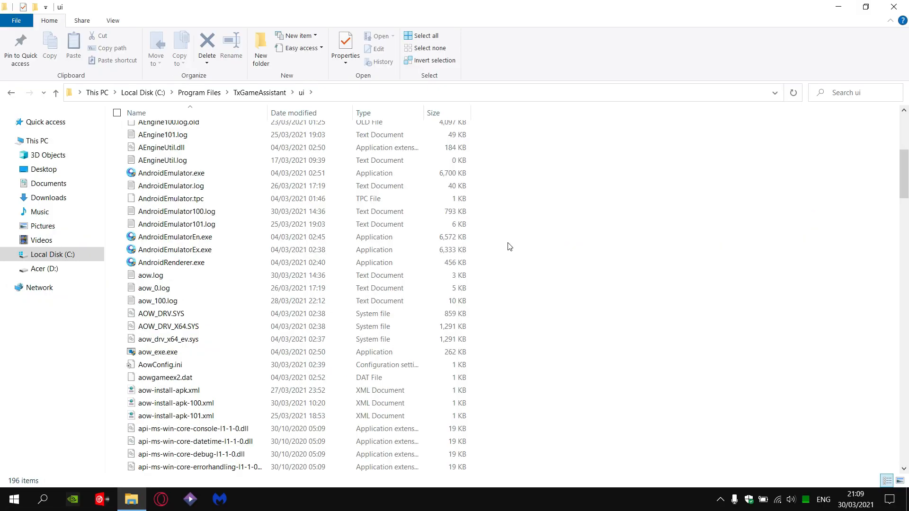
left_click(218, 236)
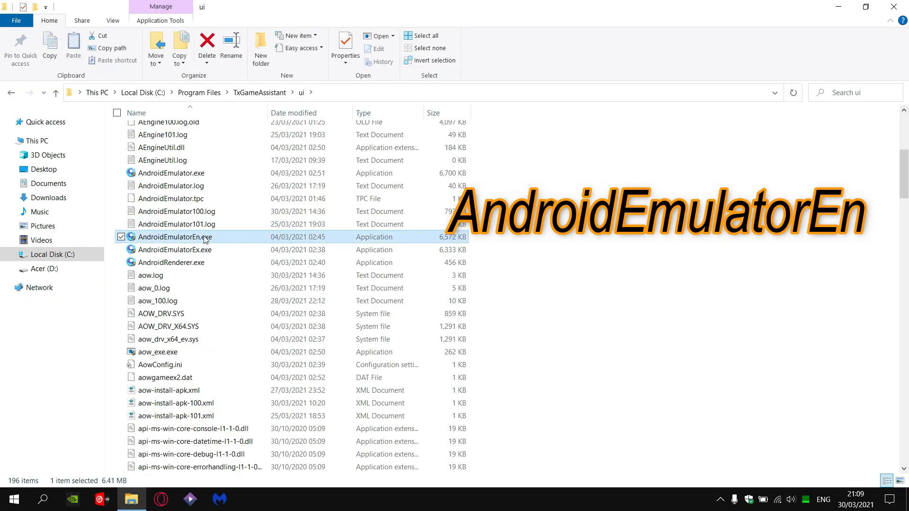
left_click(258, 249)
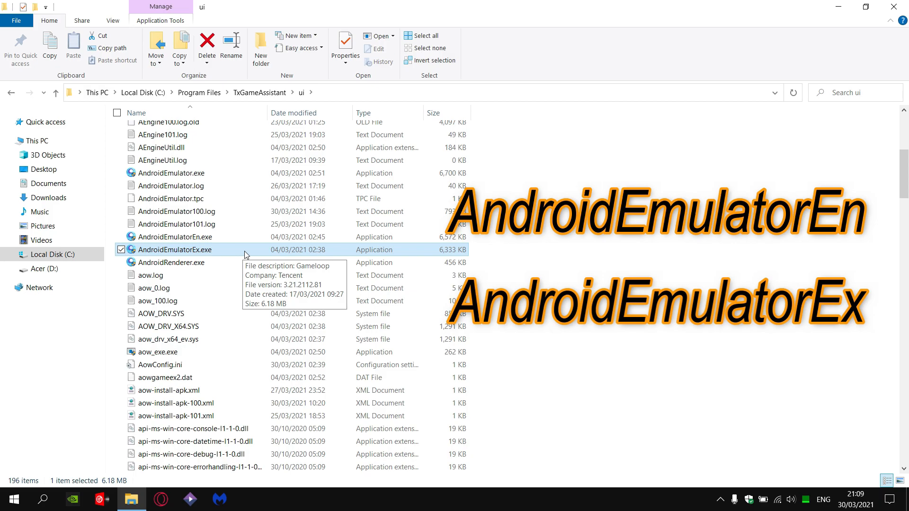
left_click(563, 263)
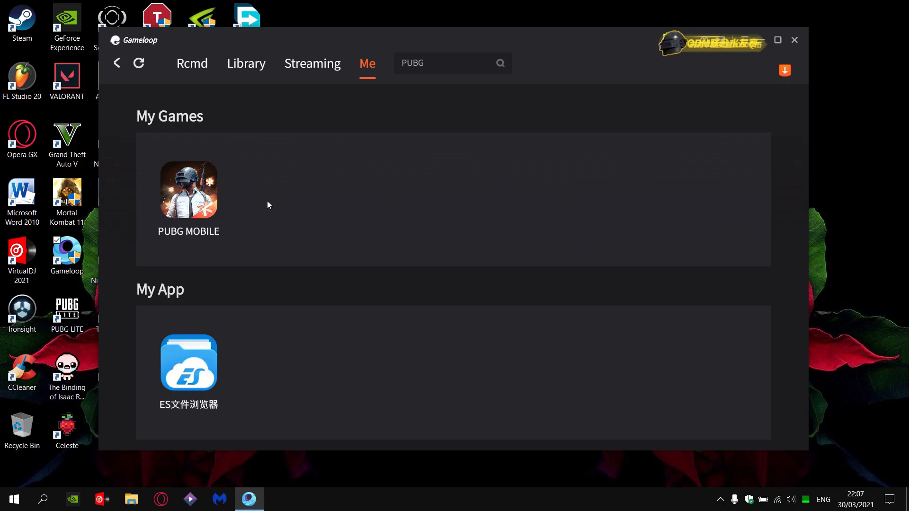
left_click(188, 189)
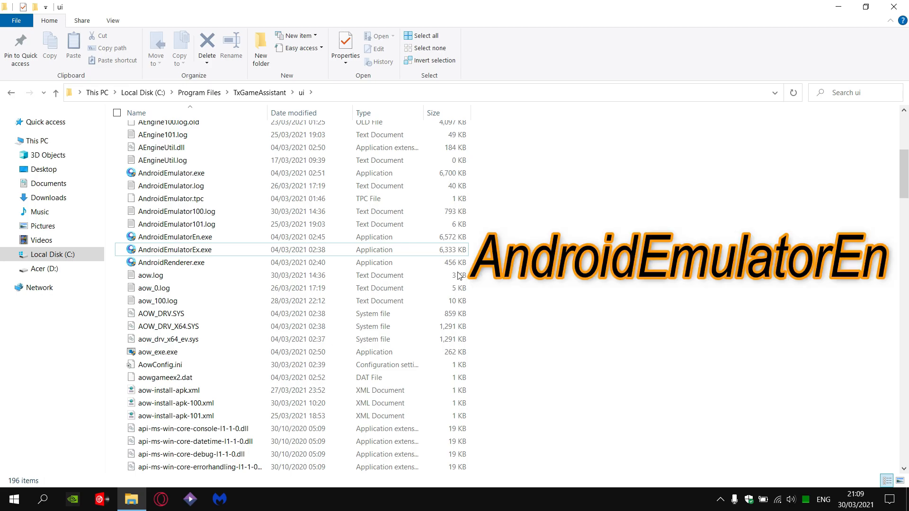
Set AndroidEmulatorEn.exe to disable fullscreen optimizations and run as an administrator for all users.
left_click(187, 238)
right_click(186, 236)
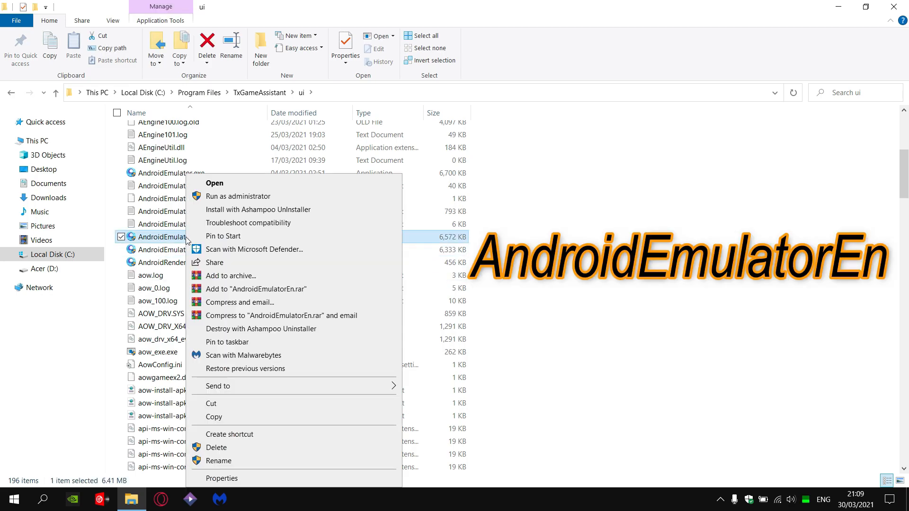
left_click(231, 483)
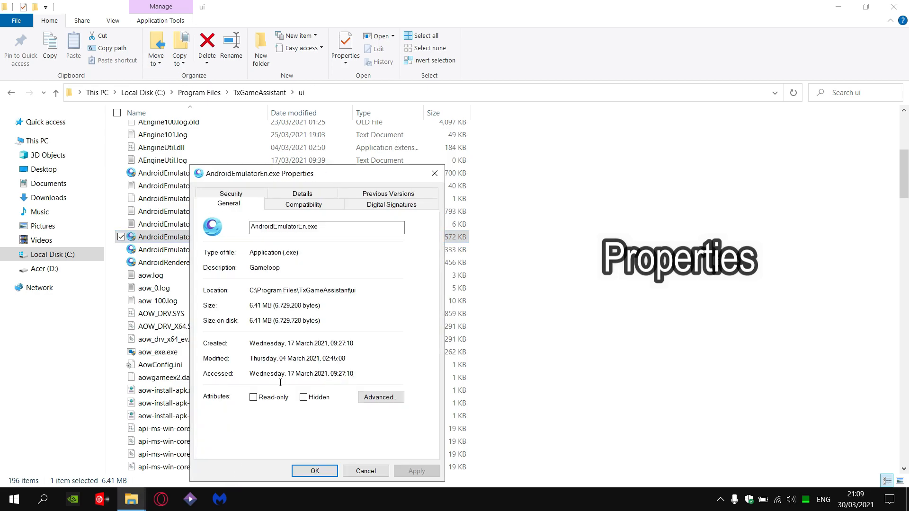
left_click_drag(294, 177, 380, 74)
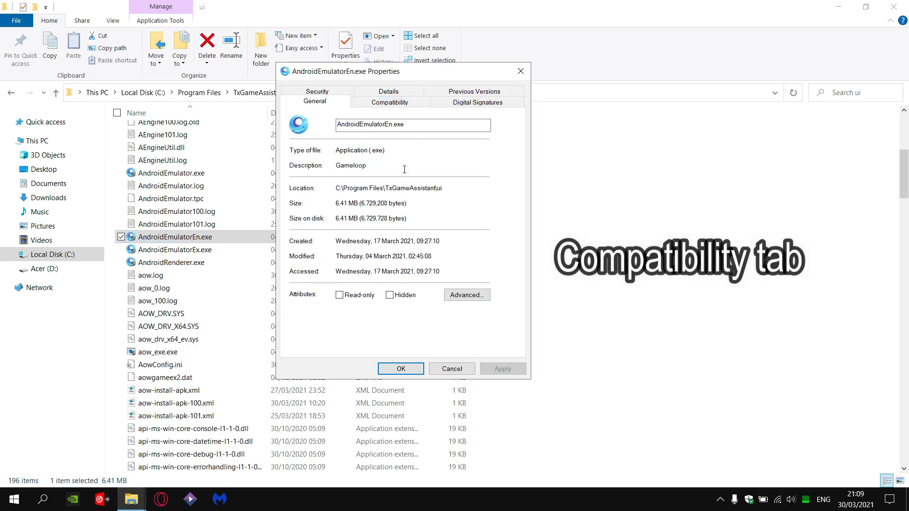
left_click(389, 101)
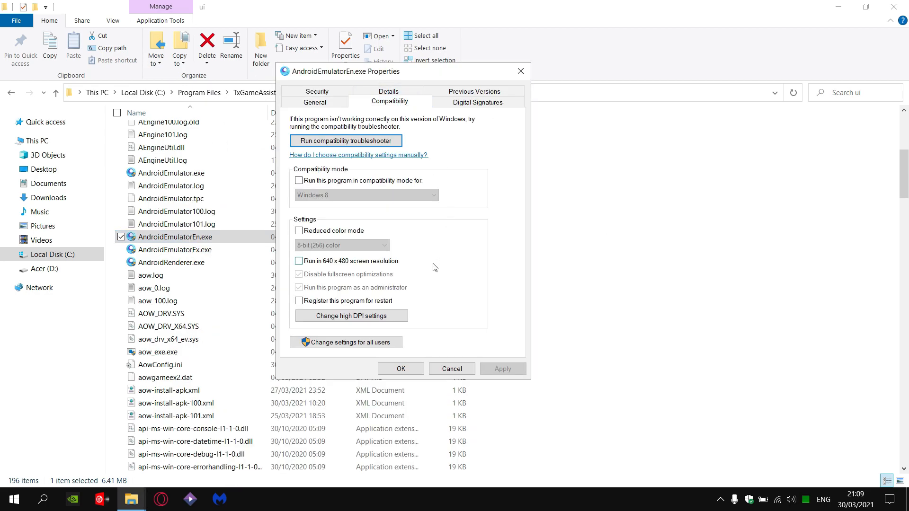
left_click(351, 343)
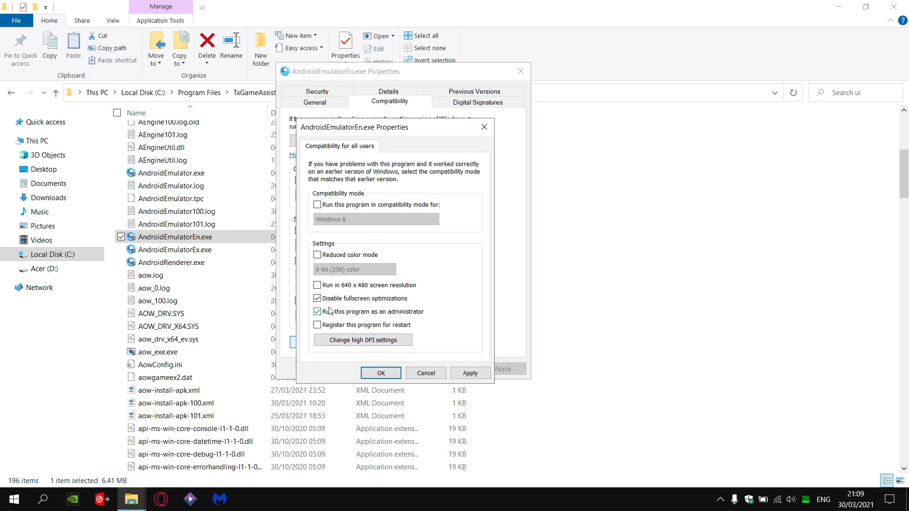
left_click(325, 302)
left_click(381, 373)
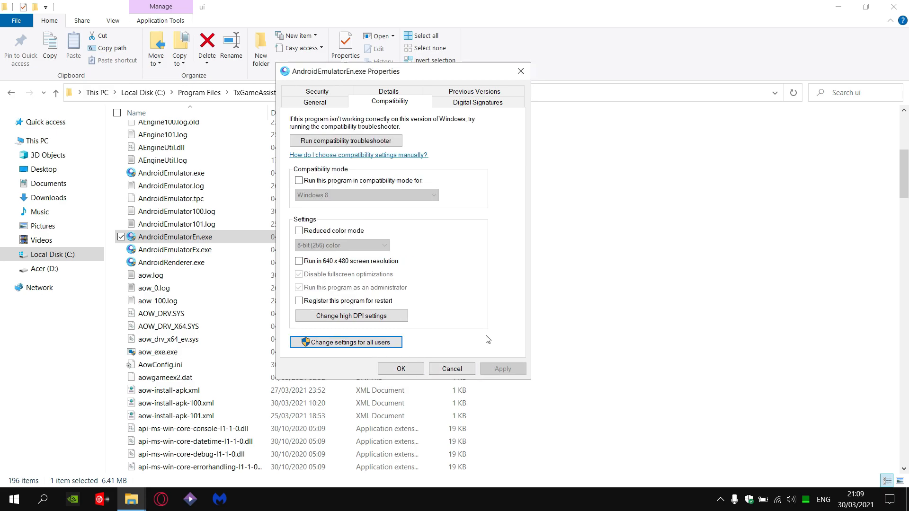
left_click(401, 369)
left_click(551, 310)
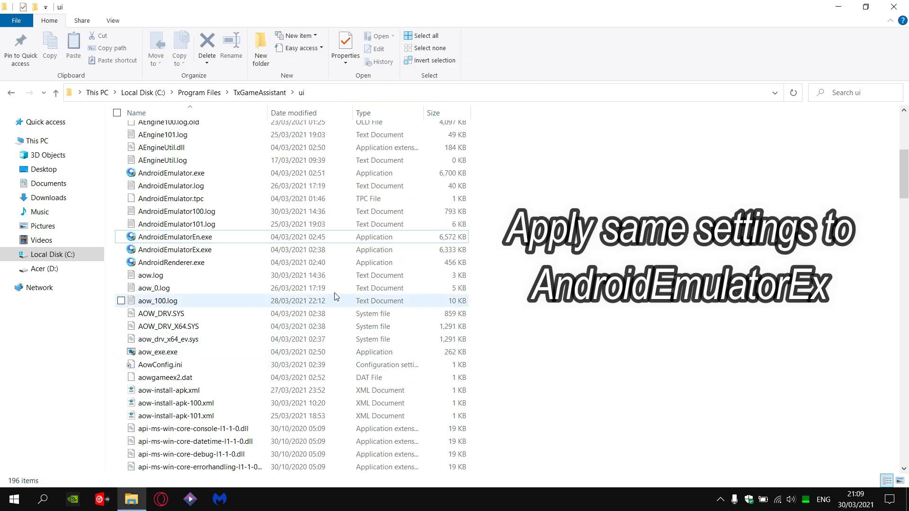
Set AndroidEmulatorEx.exe to disable fullscreen optimizations and run as an administrator for all users.
left_click(200, 251)
right_click(193, 252)
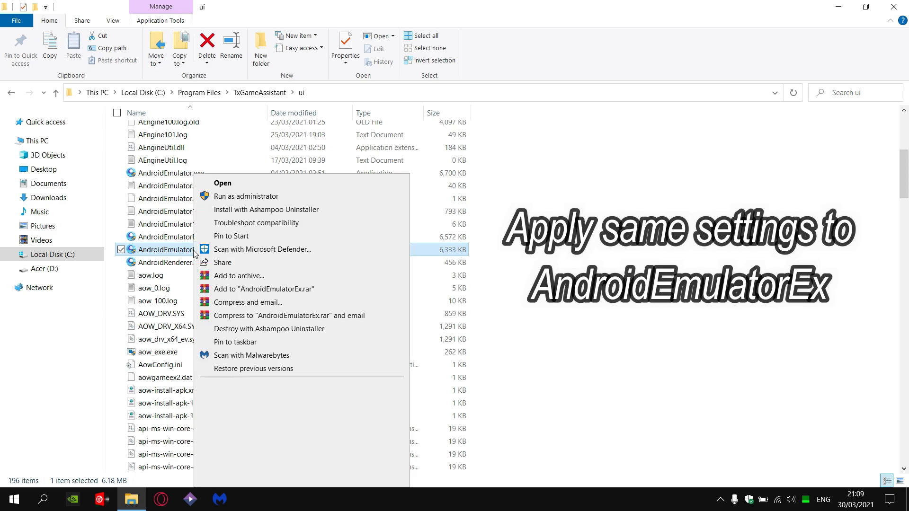
left_click(223, 479)
left_click_drag(246, 87, 369, 87)
left_click(410, 117)
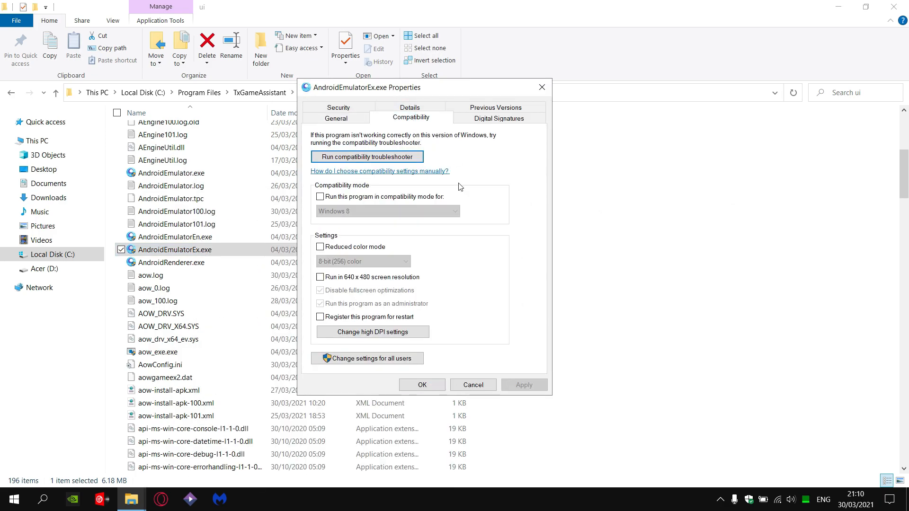
left_click(367, 358)
left_click(375, 326)
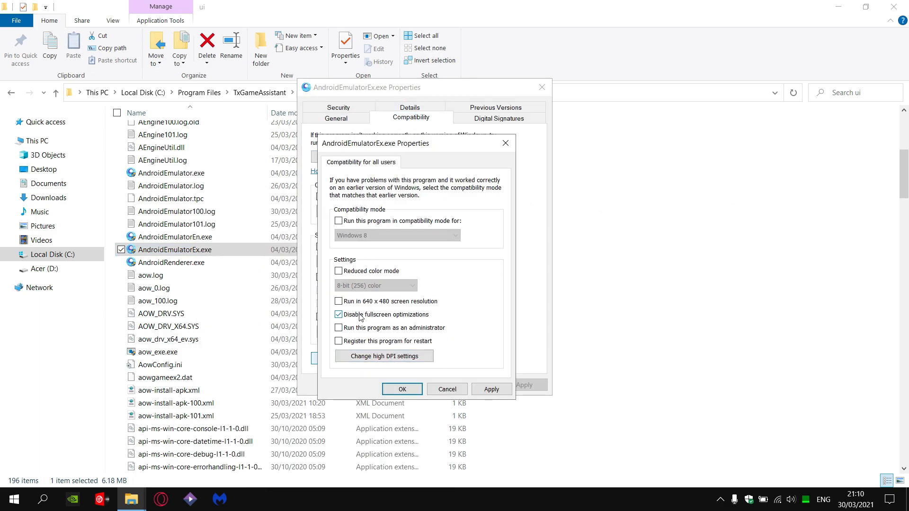
left_click(491, 389)
left_click(402, 389)
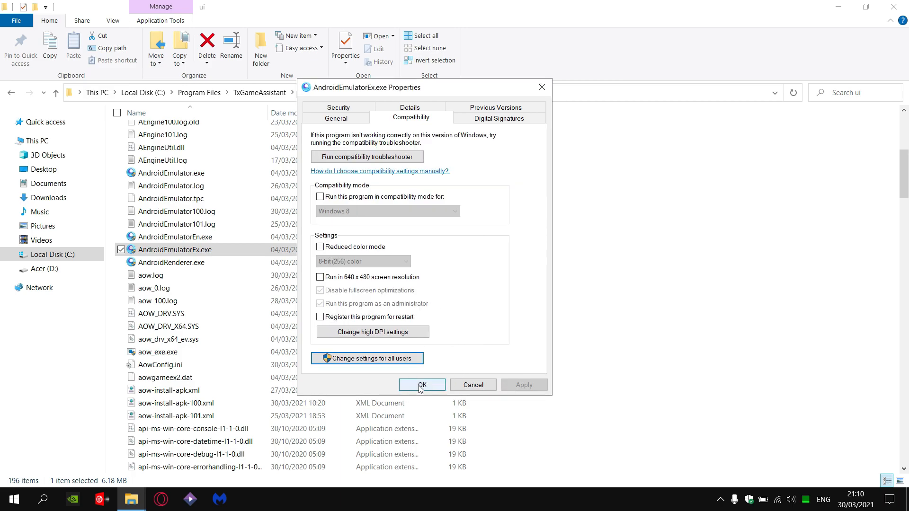
left_click(443, 384)
left_click(556, 315)
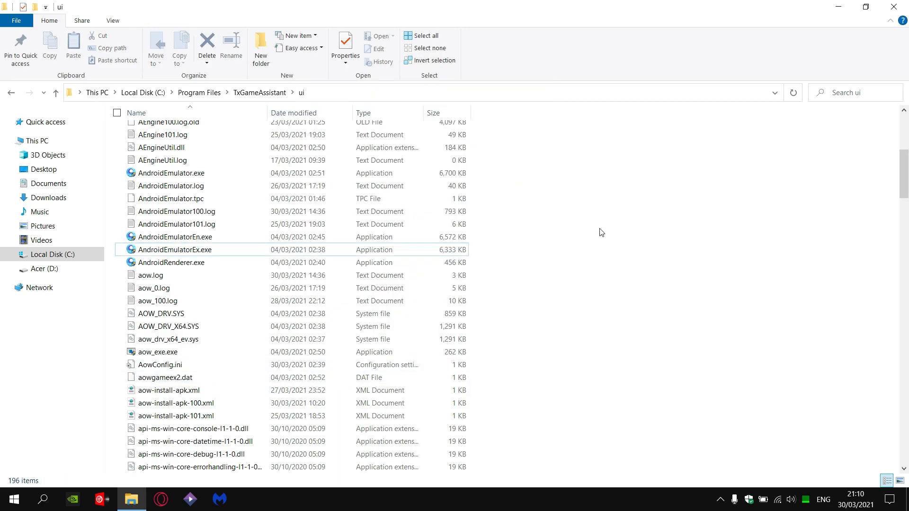
In the all-users compatibility settings of aow_exe.exe, enable disabling fullscreen optimizations and running as an administrator.
left_click(189, 355)
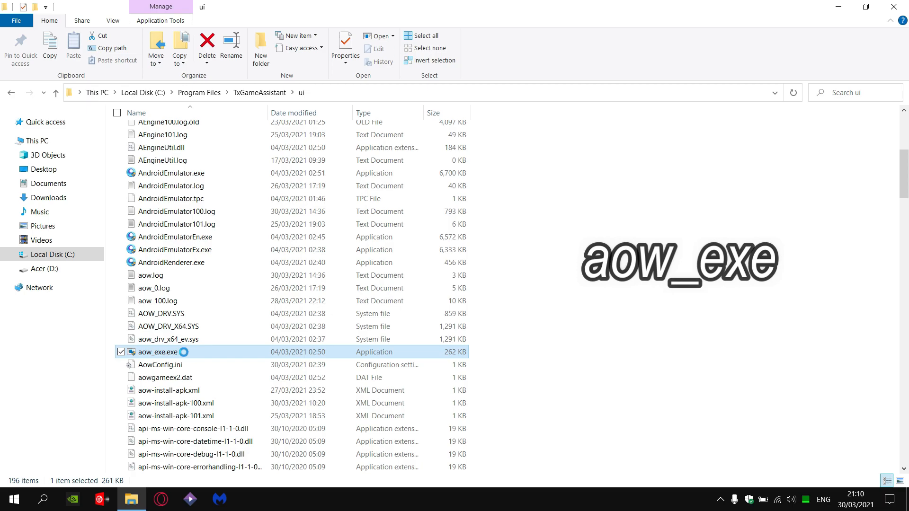
right_click(184, 352)
left_click(258, 344)
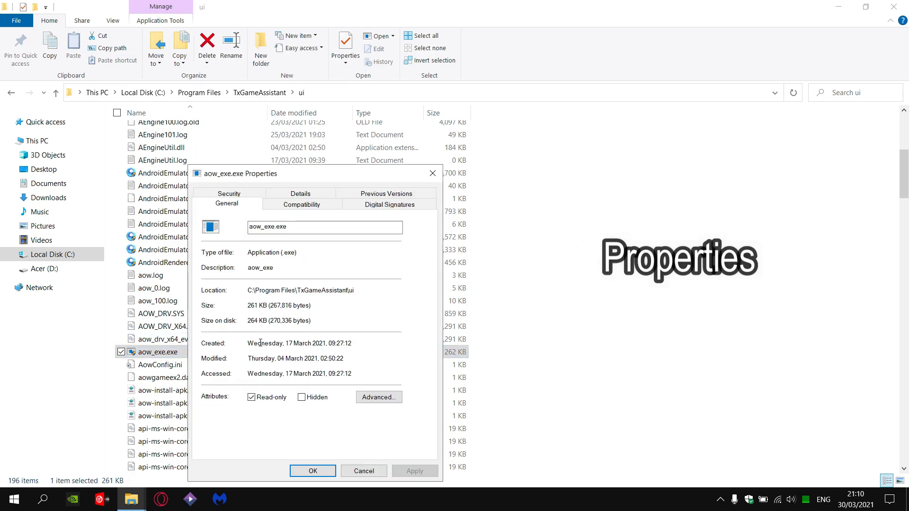
left_click_drag(290, 176, 428, 84)
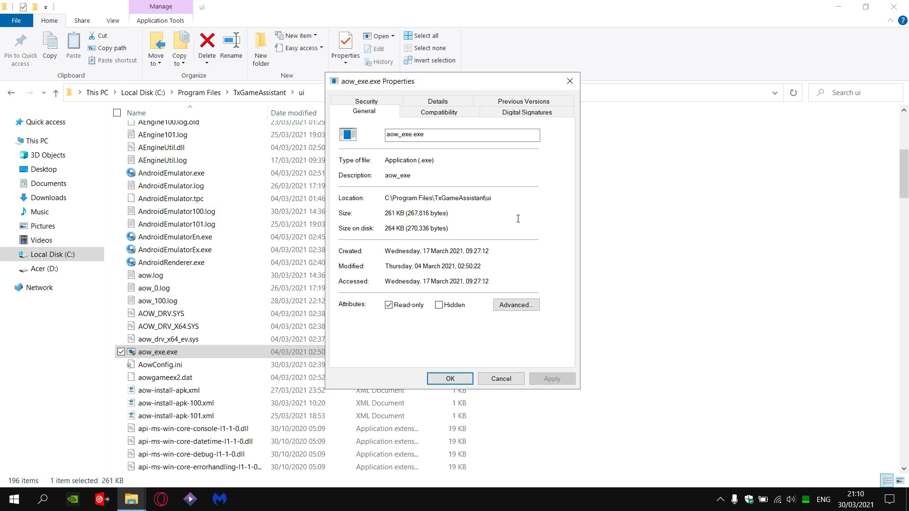
left_click(445, 114)
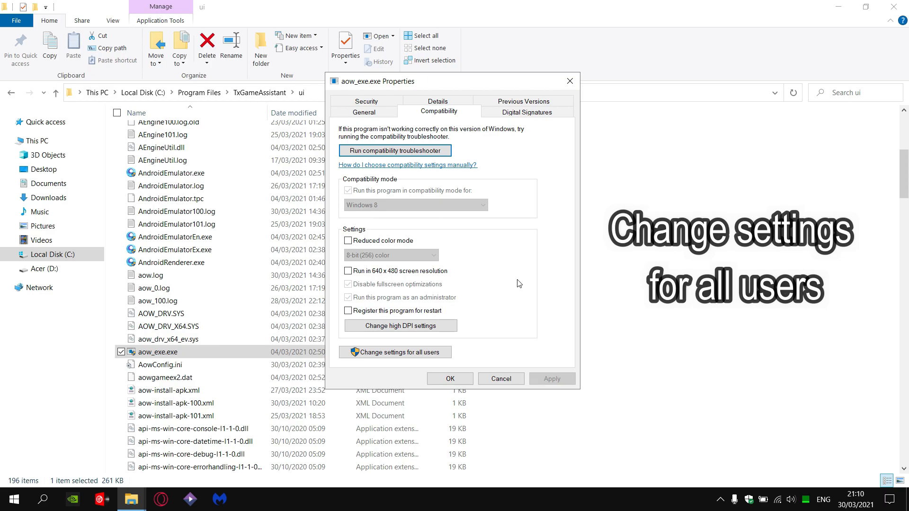
left_click(384, 356)
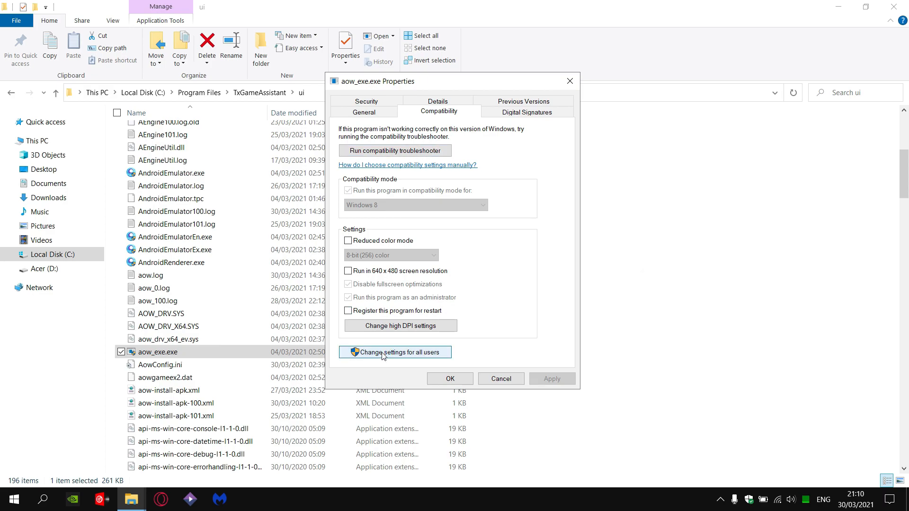
left_click(382, 310)
left_click(383, 321)
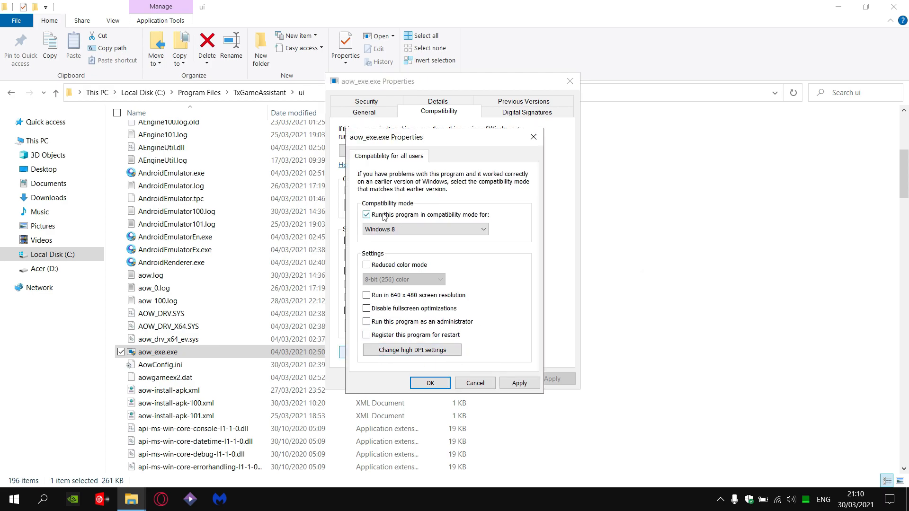
left_click(382, 214)
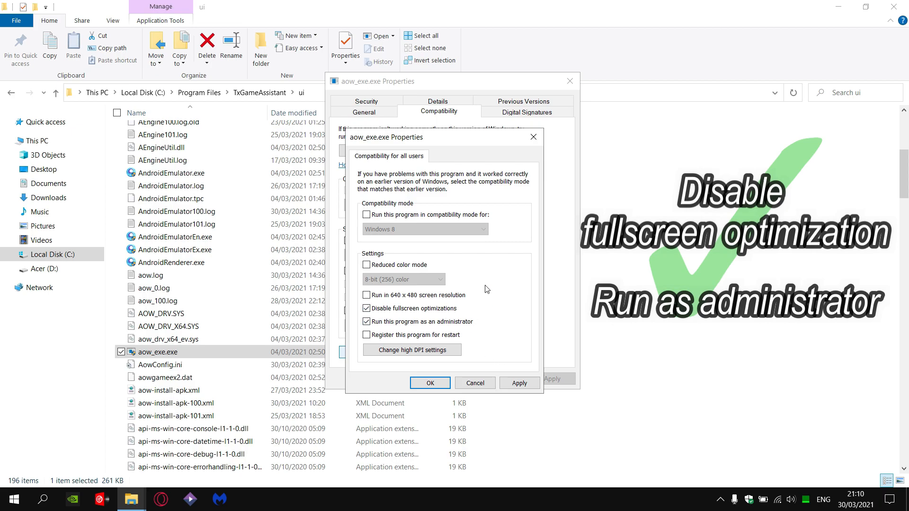
Set aow_exe.exe to run in compatibility mode for Windows 8 and apply the all-users settings.
left_click(377, 214)
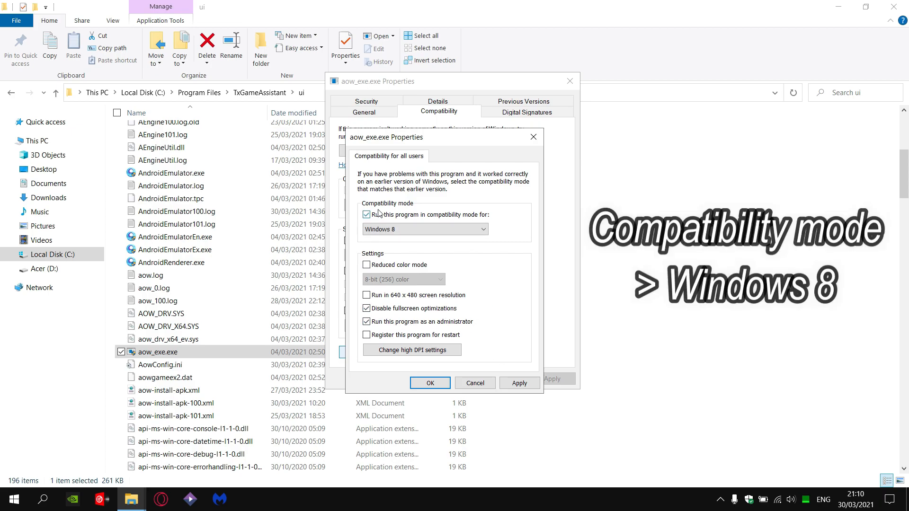
left_click(400, 235)
left_click(404, 305)
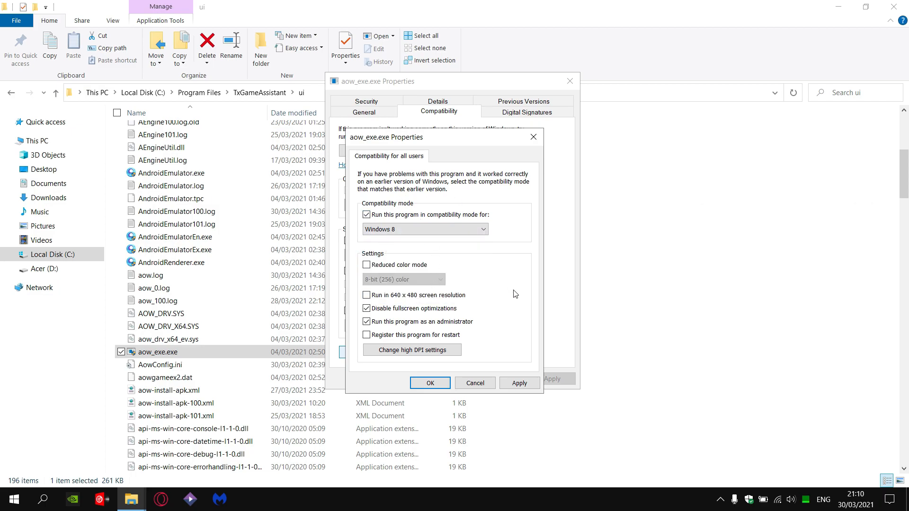
left_click(525, 384)
left_click(430, 383)
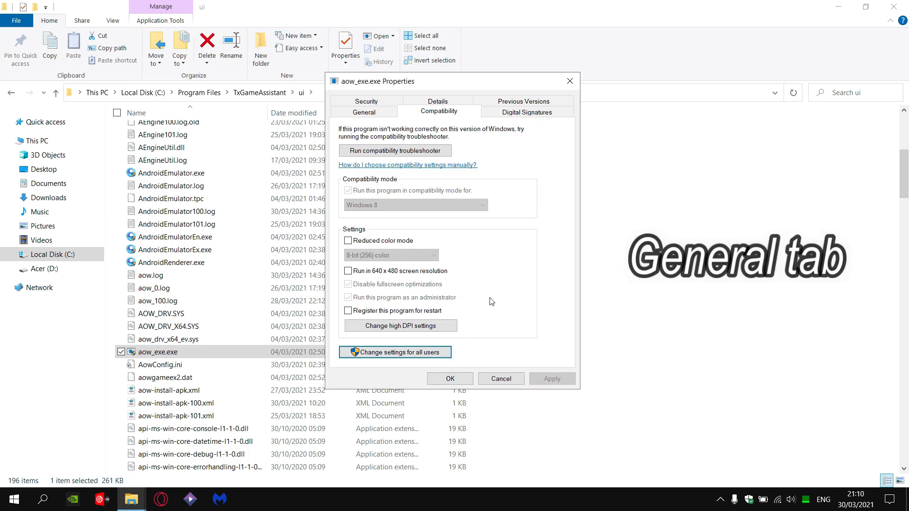
Enable the Read-only attribute of aow_exe.exe and apply the file properties.
left_click(364, 112)
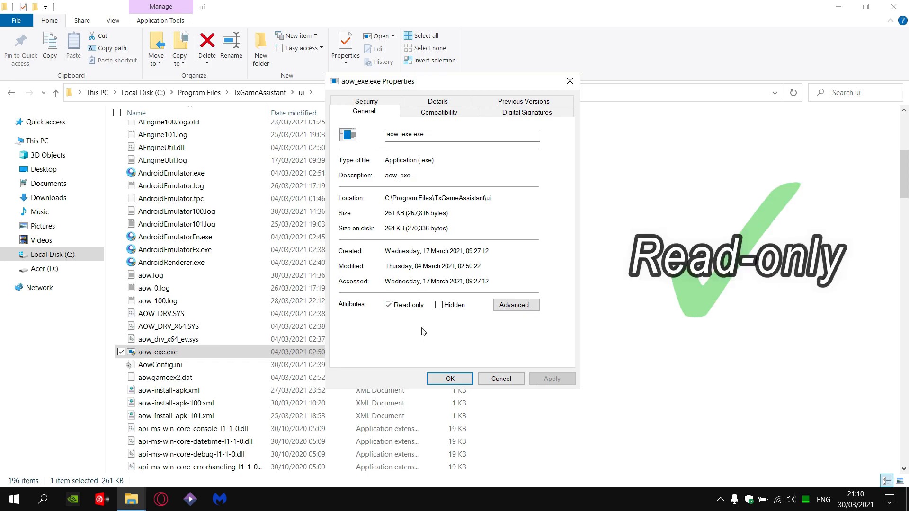
left_click(389, 305)
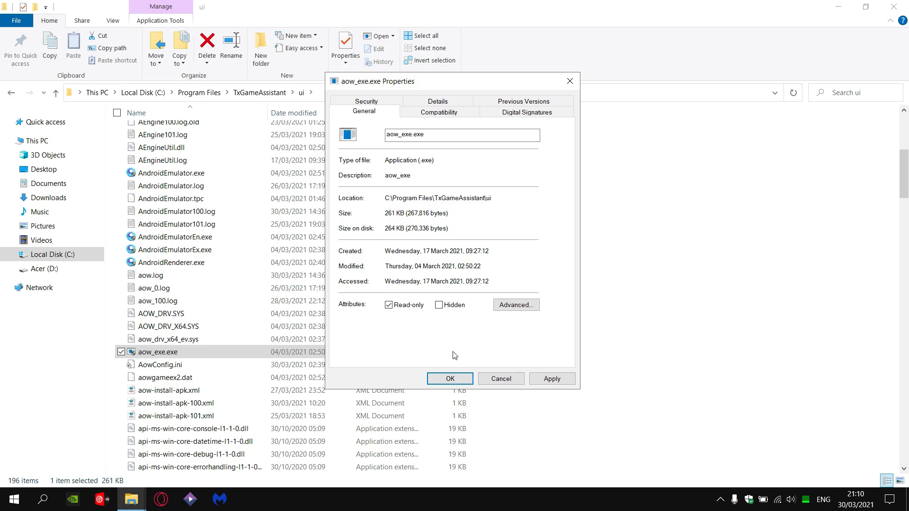
left_click(564, 377)
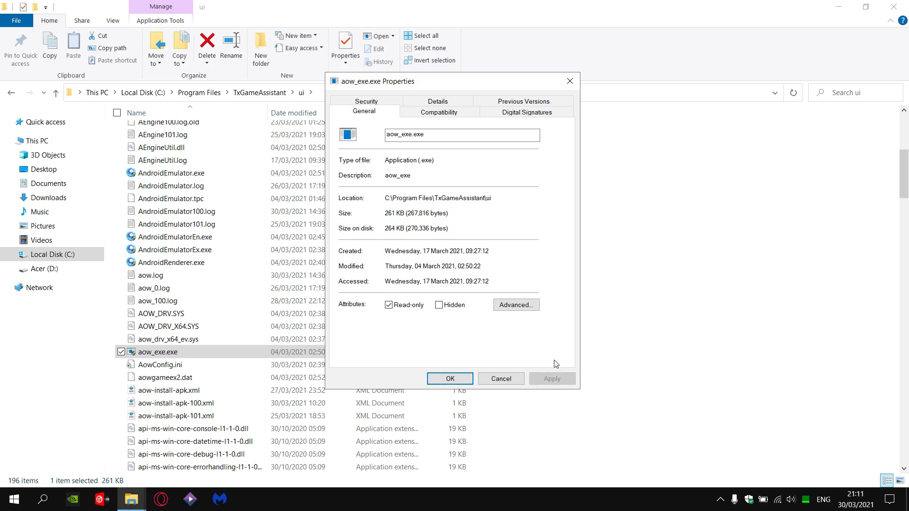
left_click(455, 380)
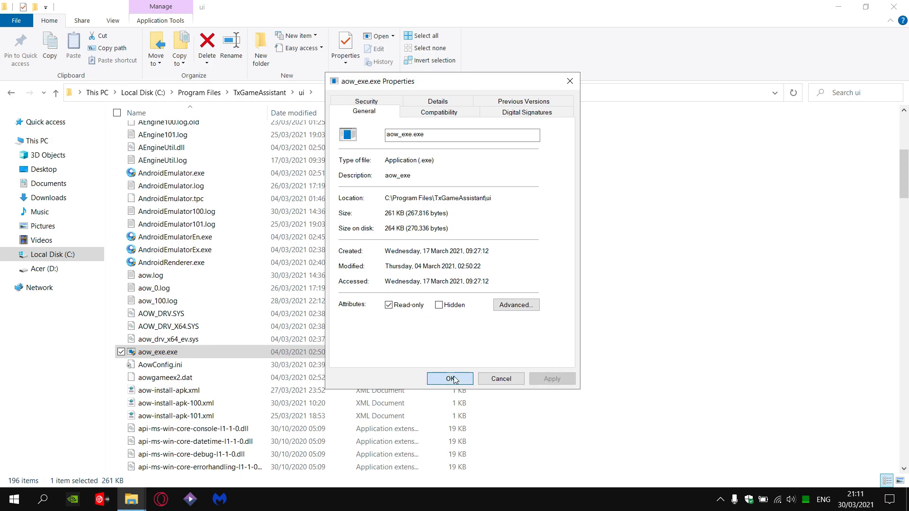
left_click(598, 233)
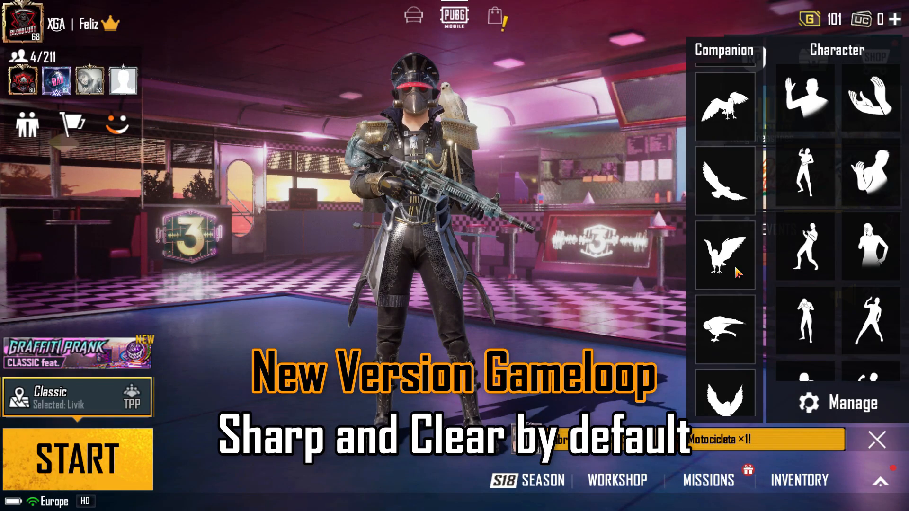
left_click(737, 273)
left_click(878, 441)
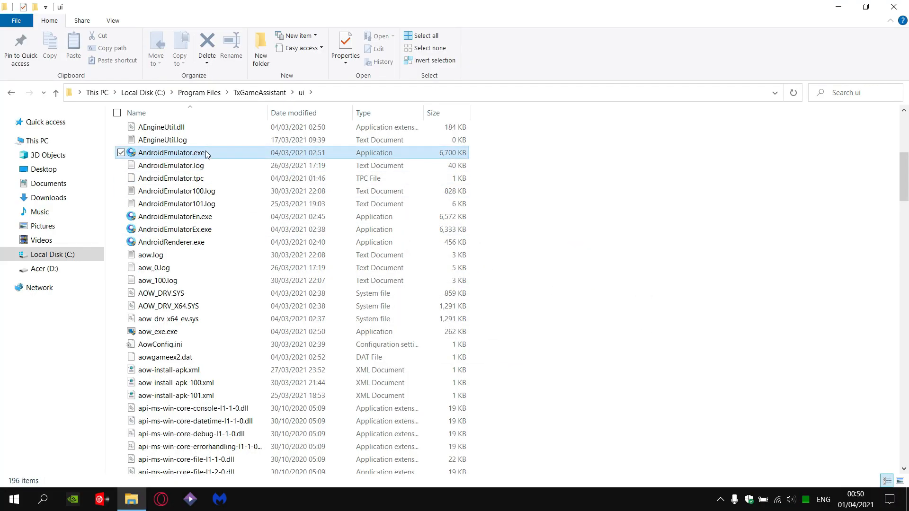
Open the high DPI settings in the all-users compatibility settings of AndroidEmulator.exe.
left_click(175, 153)
right_click(177, 150)
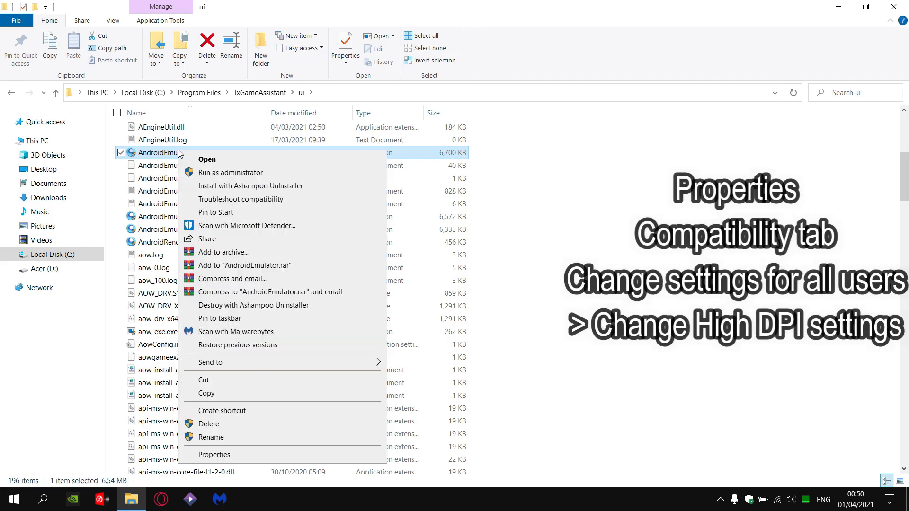
left_click(237, 458)
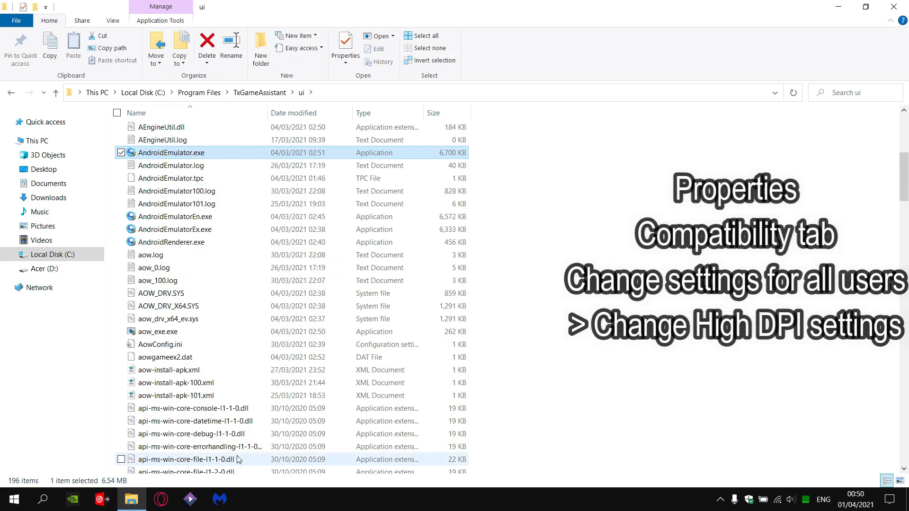
left_click_drag(288, 161, 425, 73)
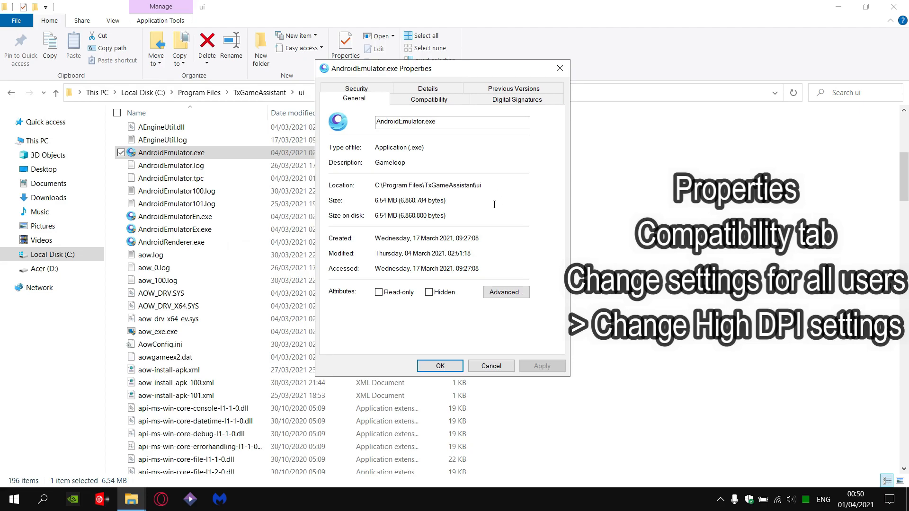
left_click(428, 100)
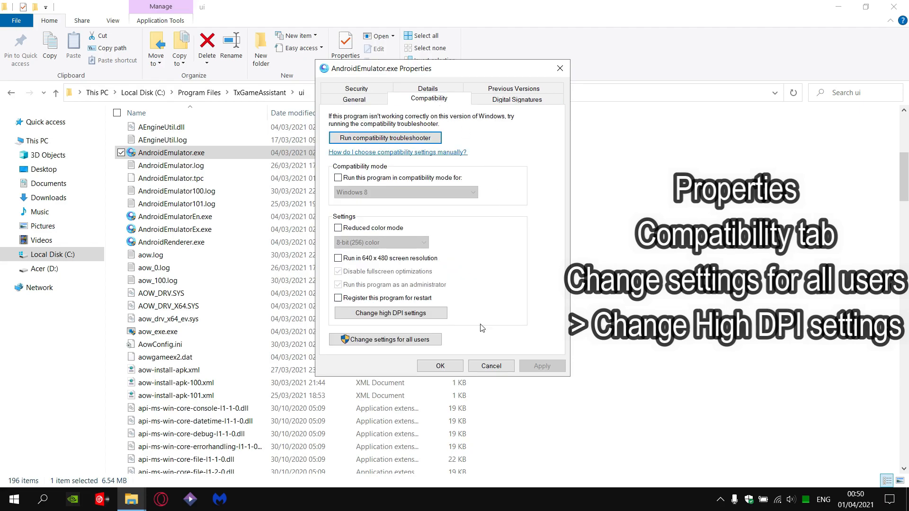
left_click(375, 341)
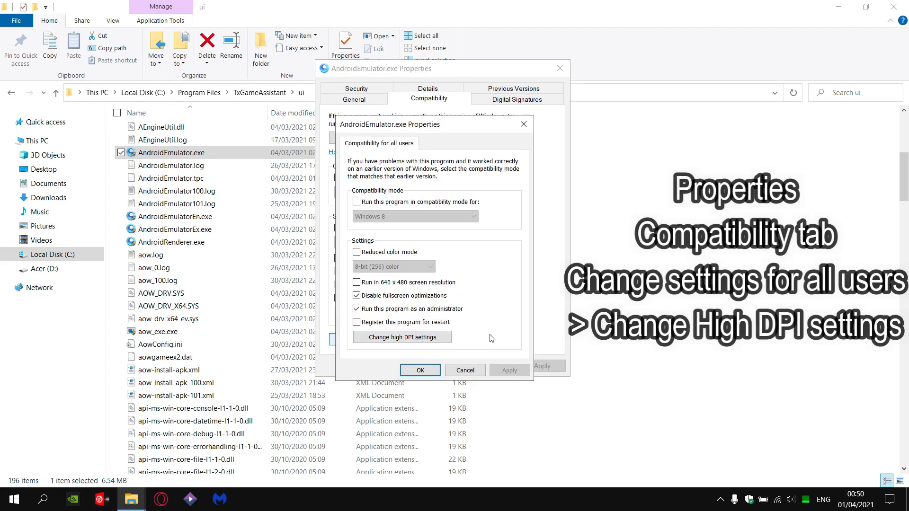
left_click(422, 339)
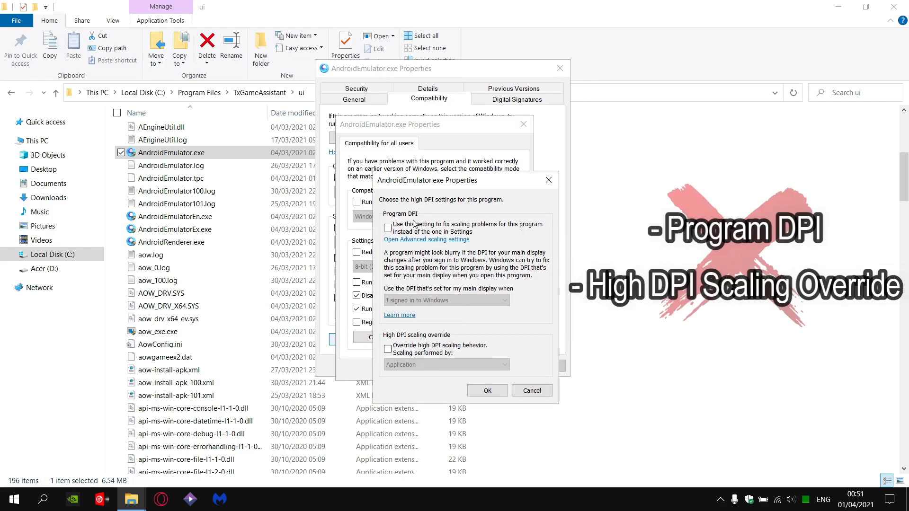
Make sure the Program DPI scaling fix and the high DPI scaling override are off for AndroidEmulator.exe, and confirm its properties.
left_click(396, 229)
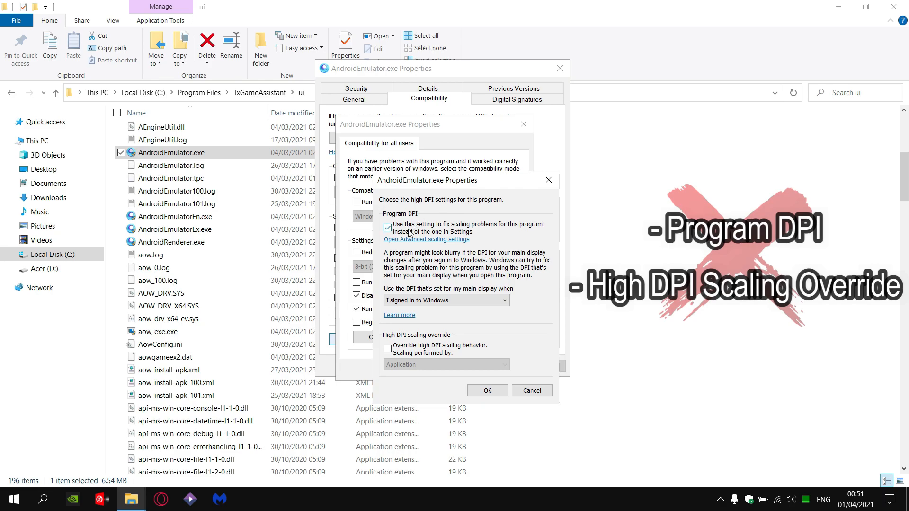
left_click(400, 233)
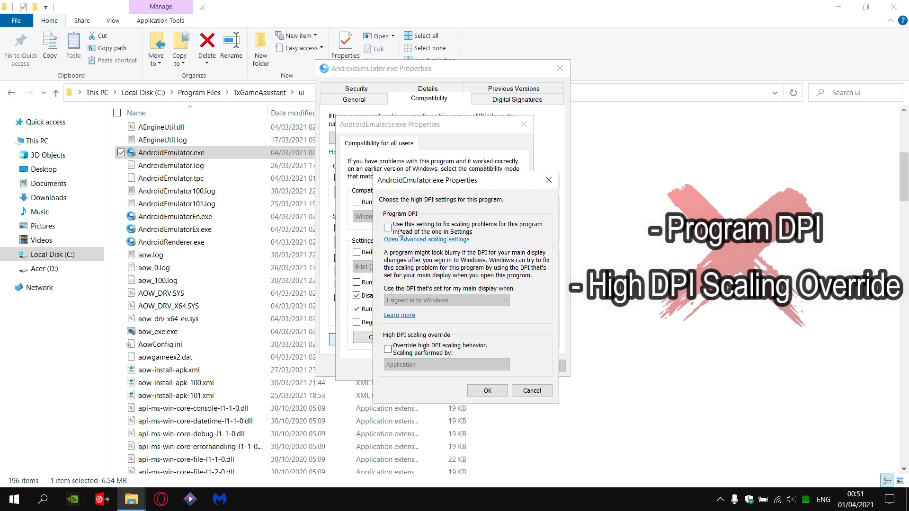
left_click(402, 353)
left_click(411, 353)
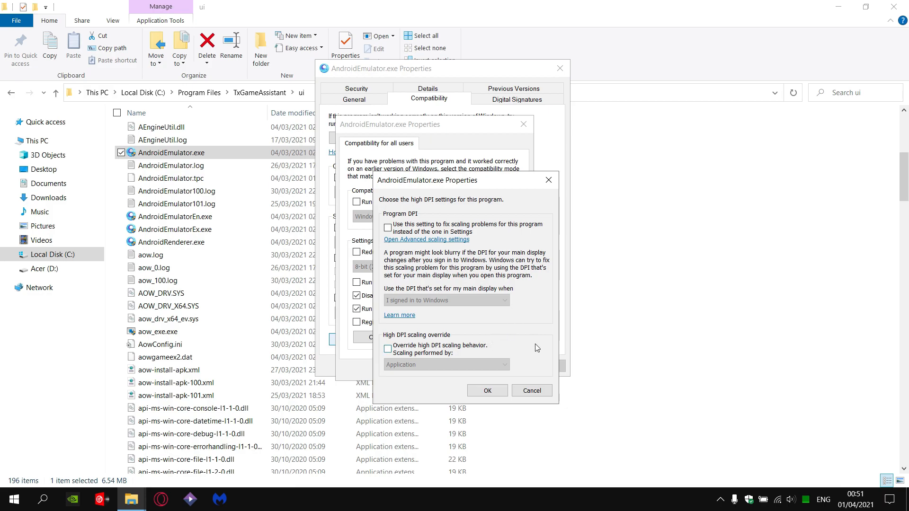
left_click(489, 390)
left_click(516, 368)
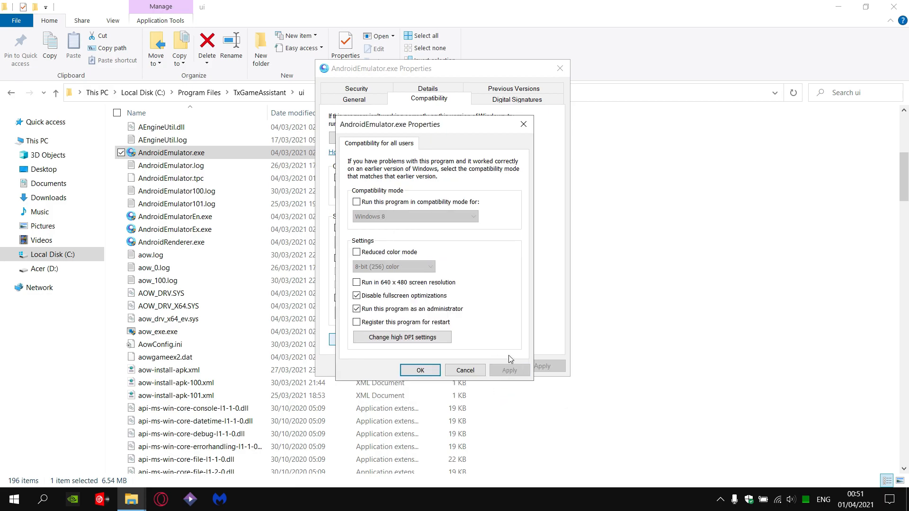
left_click(419, 370)
left_click(451, 368)
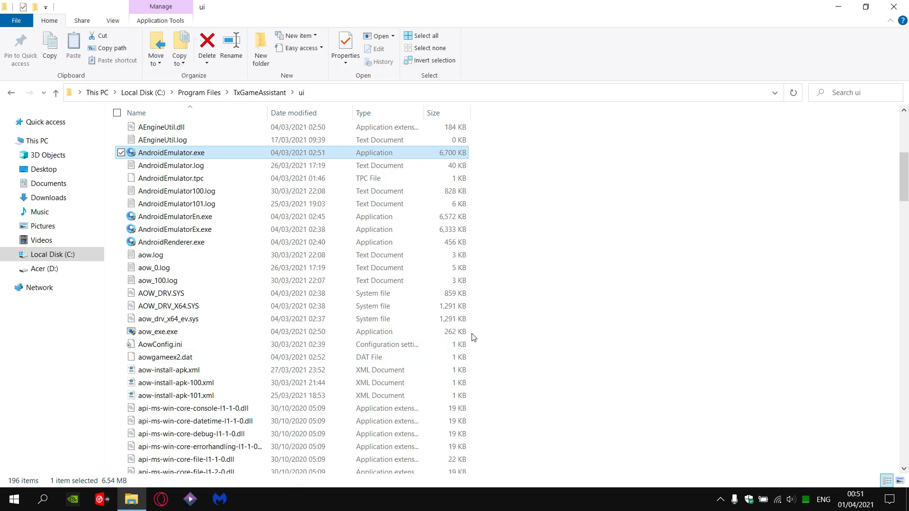
left_click(561, 265)
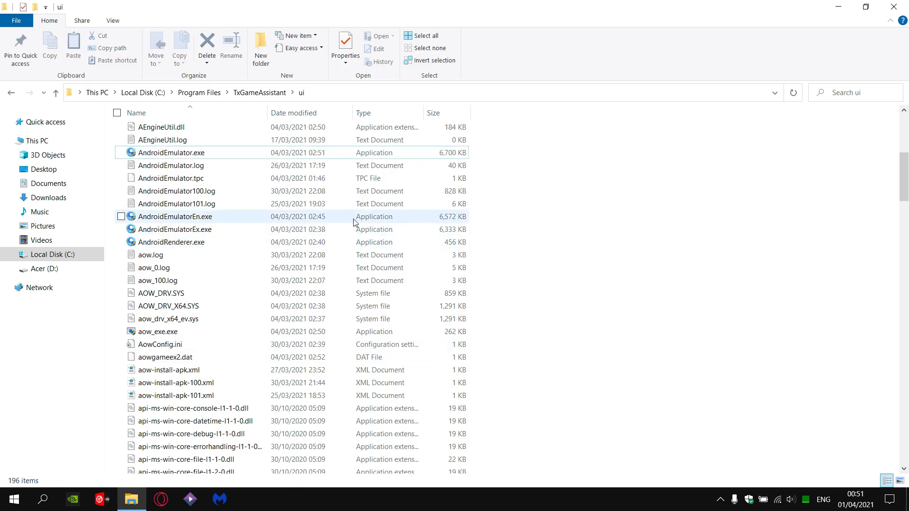
Go through AndroidEmulatorEn.exe, AndroidEmulatorEx.exe, AndroidRenderer.exe and aow_exe.exe in the ui folder one by one.
left_click(227, 219)
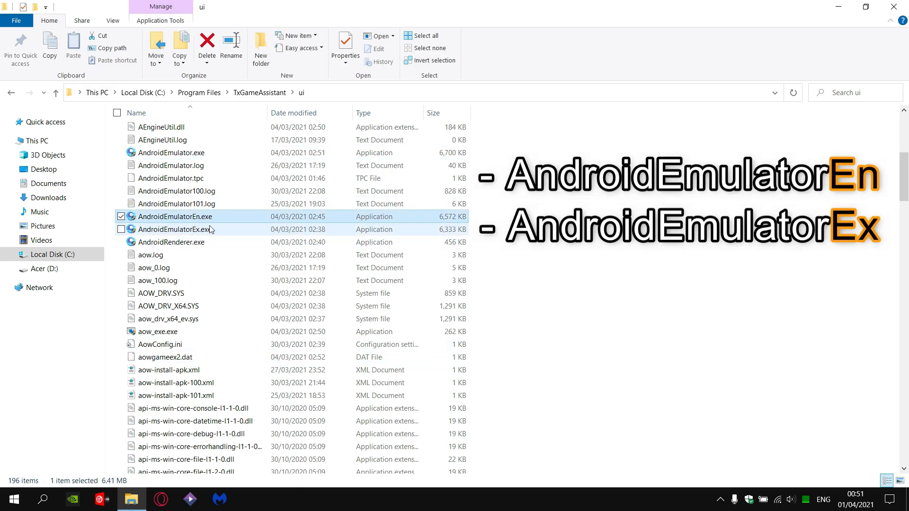
left_click(200, 231)
left_click(231, 244)
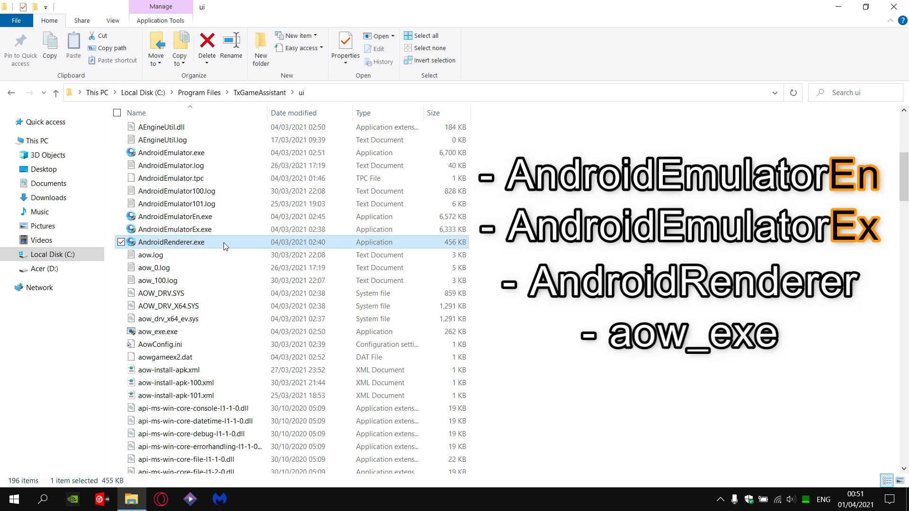
left_click(182, 335)
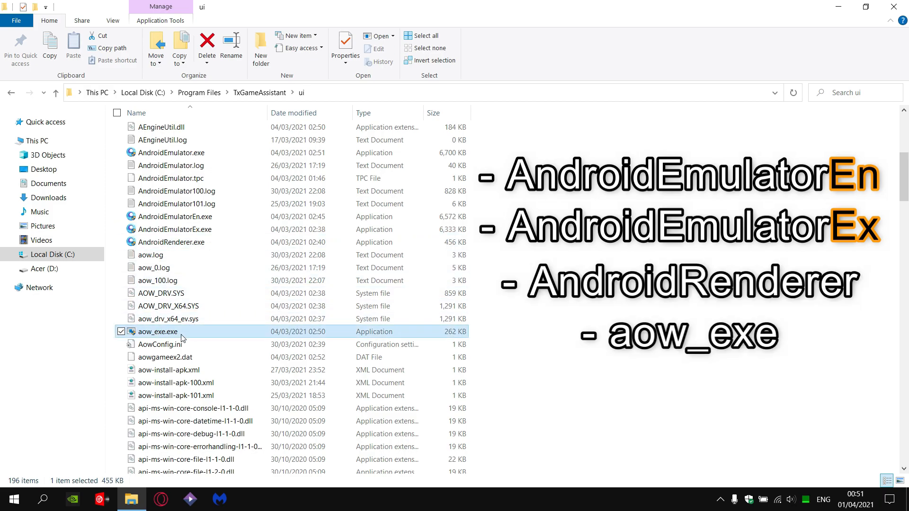
left_click(572, 266)
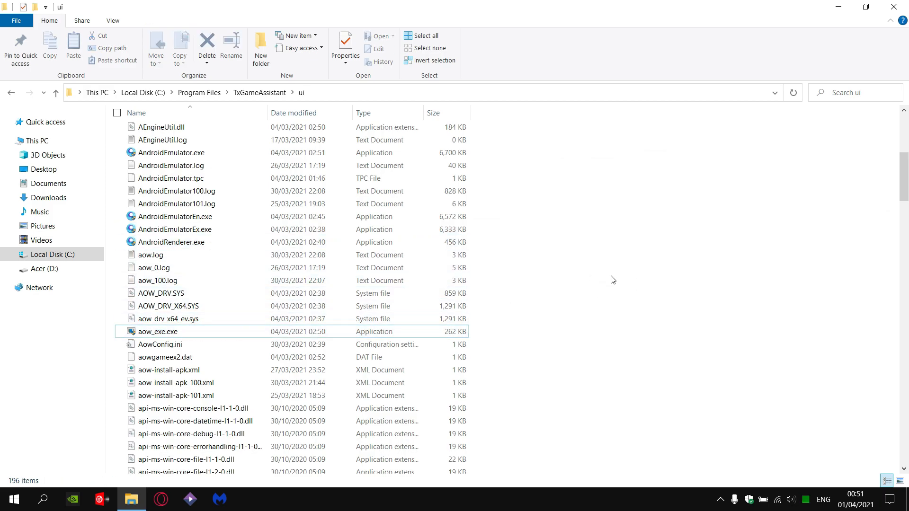
Delete all files in the ShaderCache folder, granting administrator permission for all current items.
left_click_drag(902, 179, 895, 144)
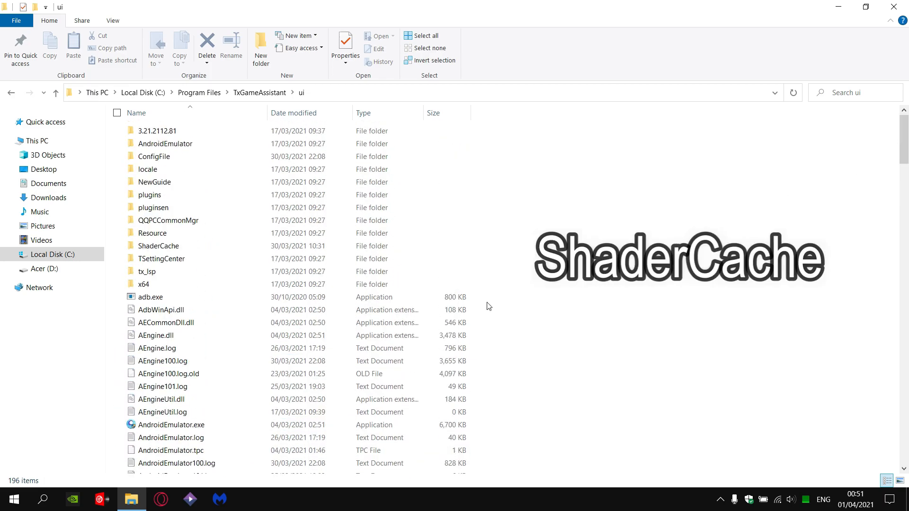
double_click(160, 251)
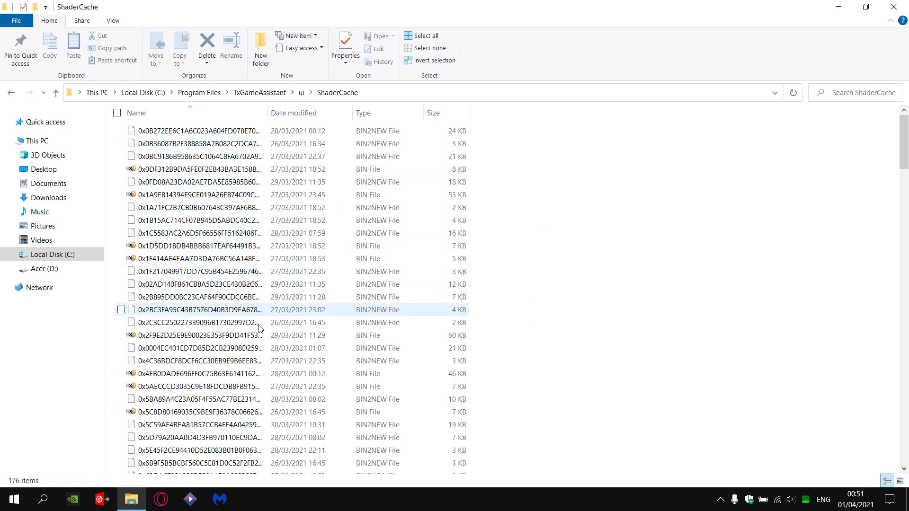
left_click_drag(903, 142, 904, 112)
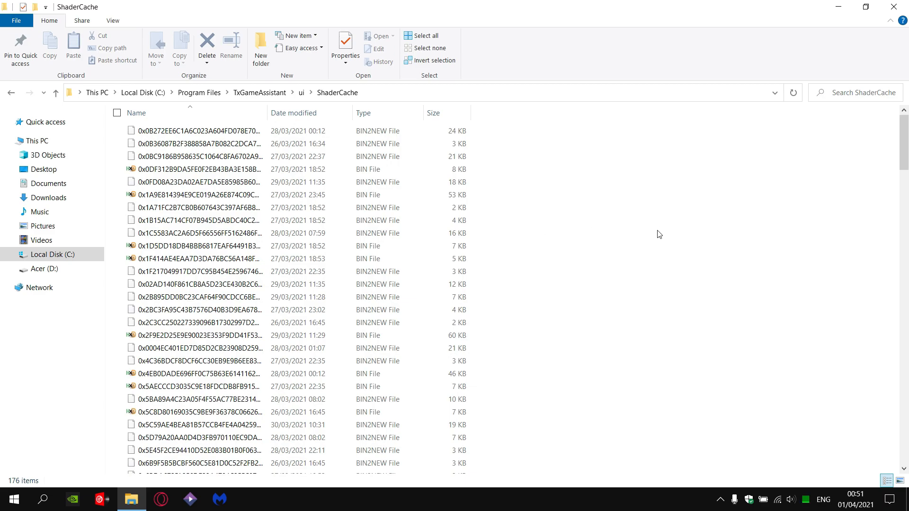
key("ctrl+a")
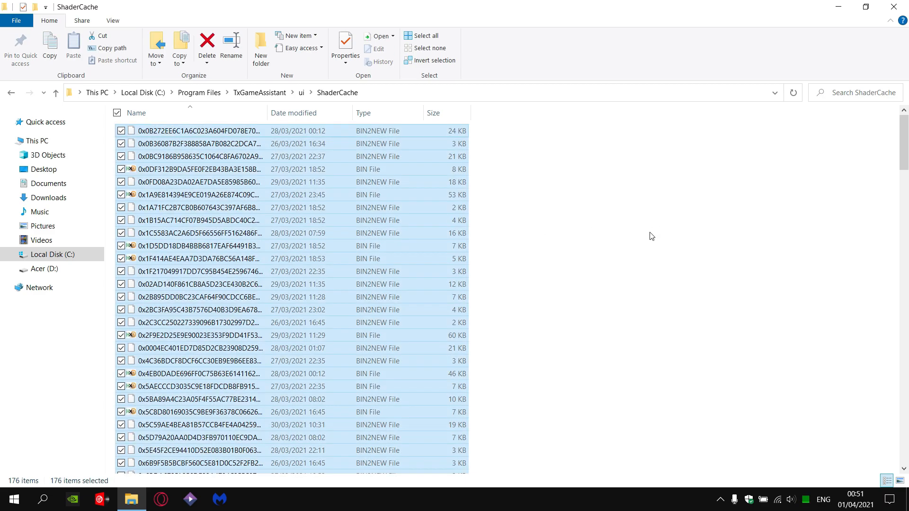
key("Delete")
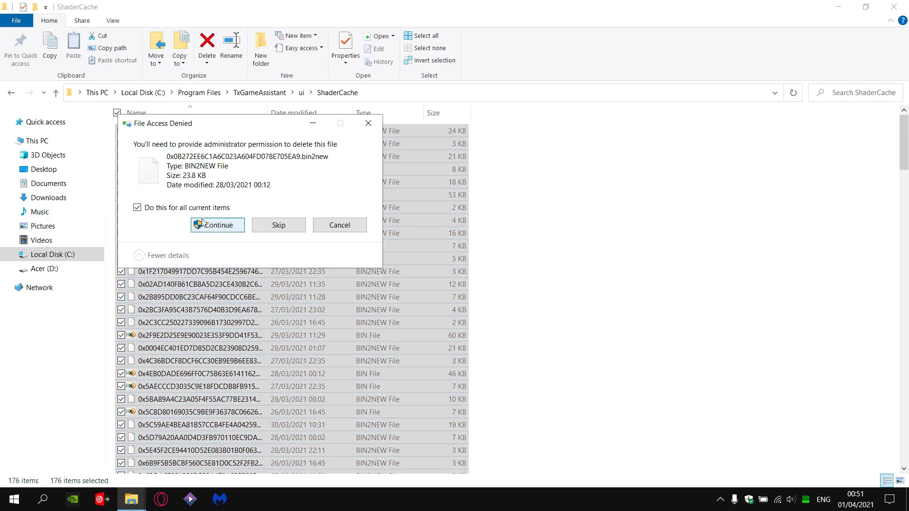
left_click(211, 225)
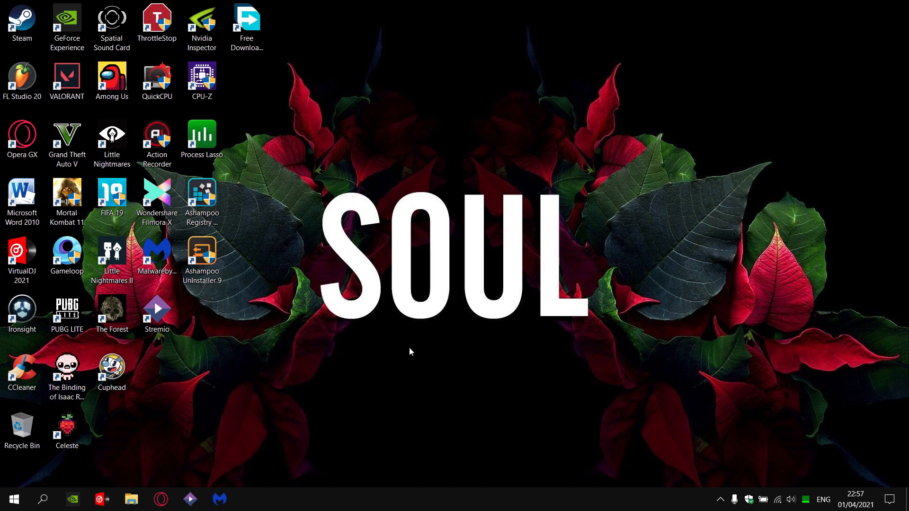
Search Windows for "windows fea" and open Turn Windows features on or off.
left_click(43, 499)
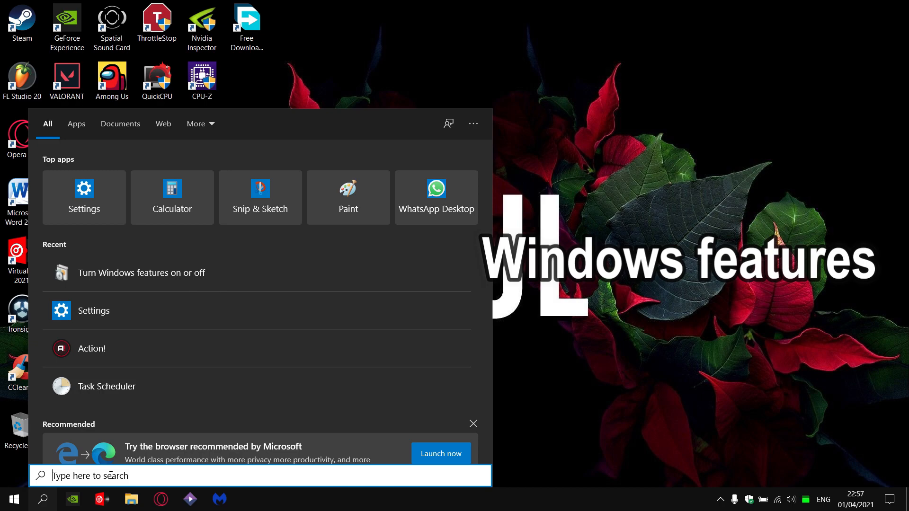
type("windows fea")
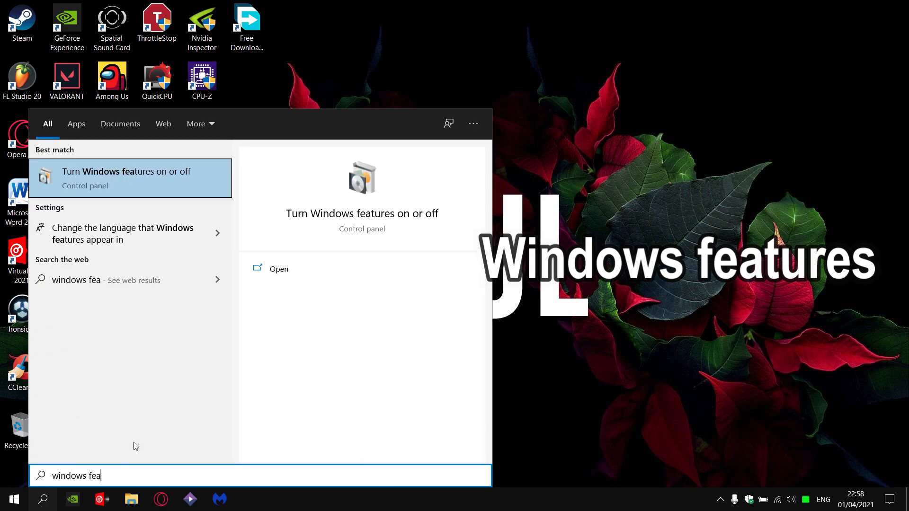
left_click(147, 186)
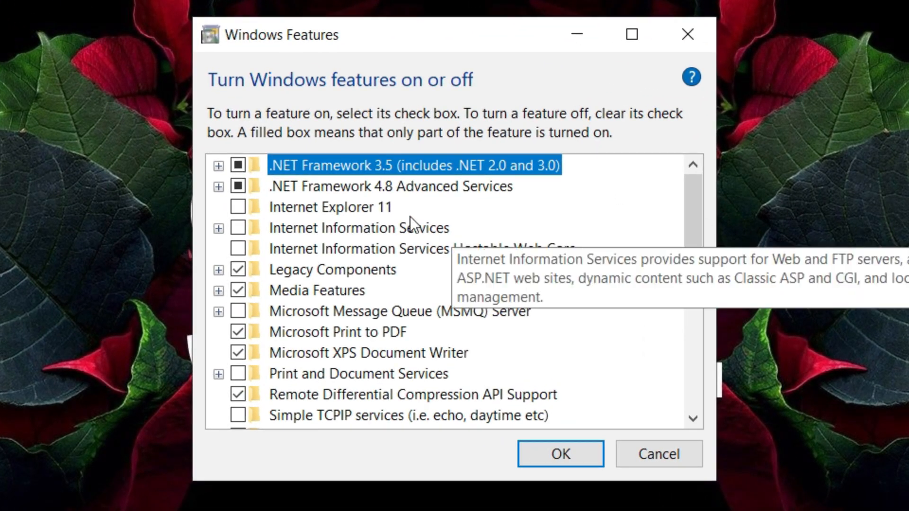
Check the .NET Framework 4.8 Advanced Services entries, including ASP.NET 4.8 and TCP Activation within WCF Services.
left_click(321, 185)
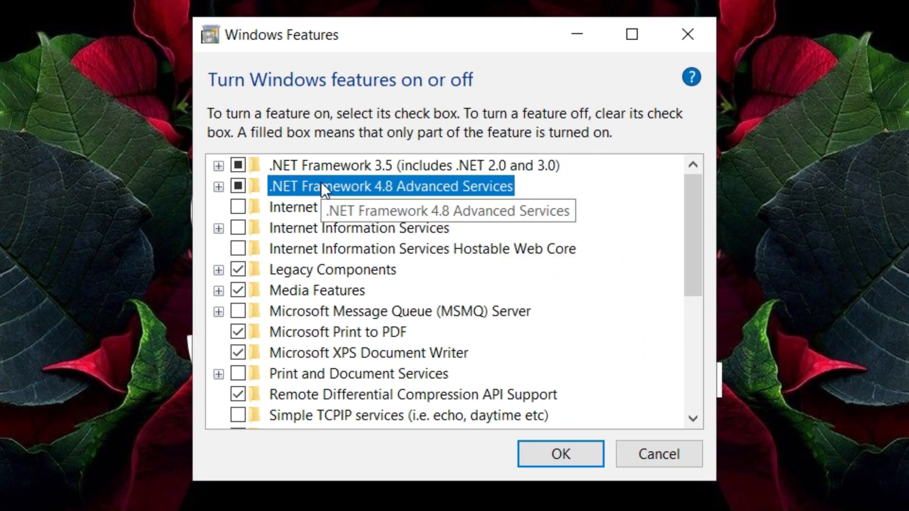
left_click(218, 187)
left_click(330, 206)
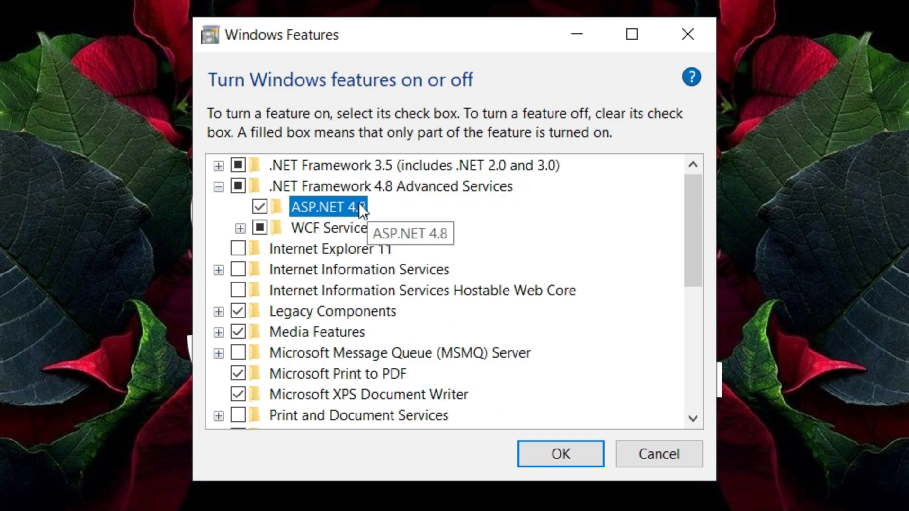
left_click(240, 228)
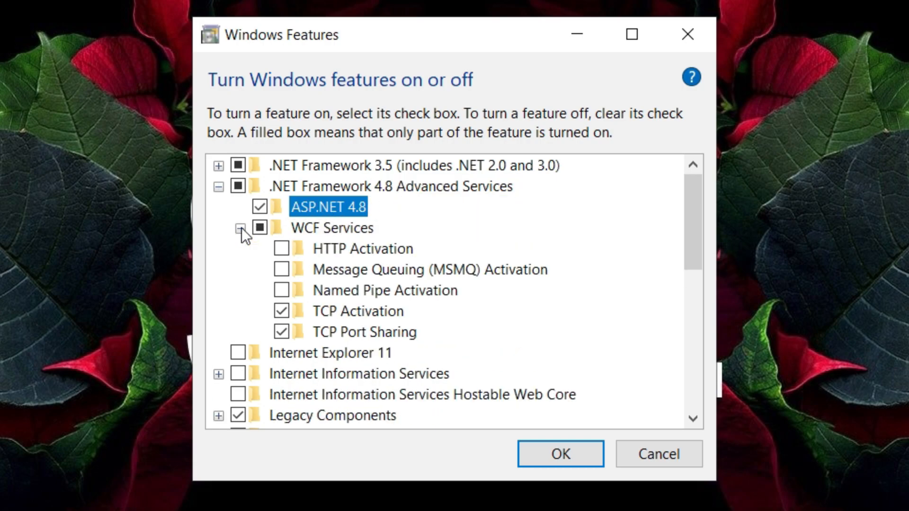
left_click(377, 310)
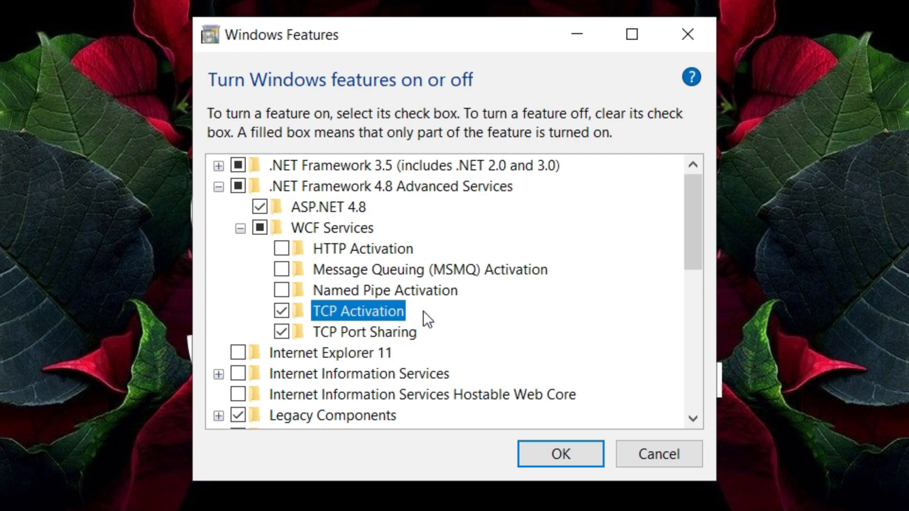
Check the Internet Explorer 11 feature and the DirectPlay entry within Legacy Components.
left_click_drag(699, 211, 690, 259)
left_click(307, 208)
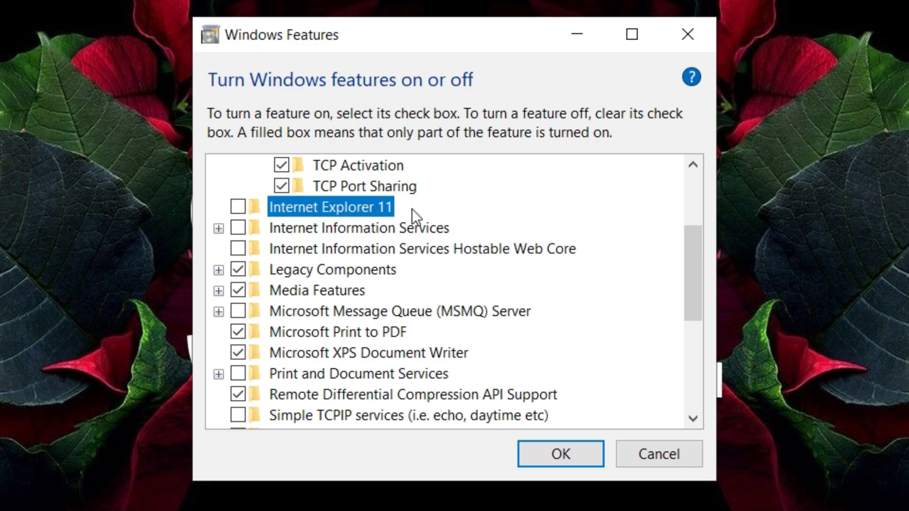
left_click(331, 271)
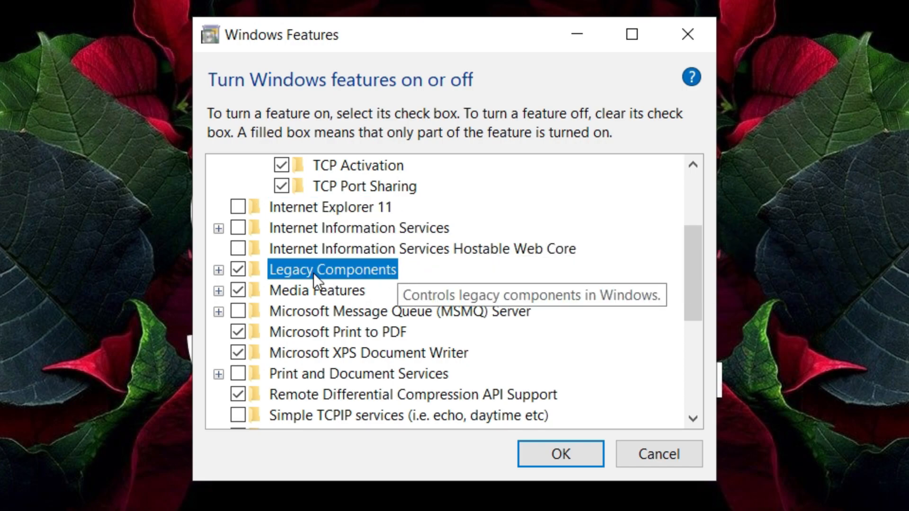
left_click(218, 269)
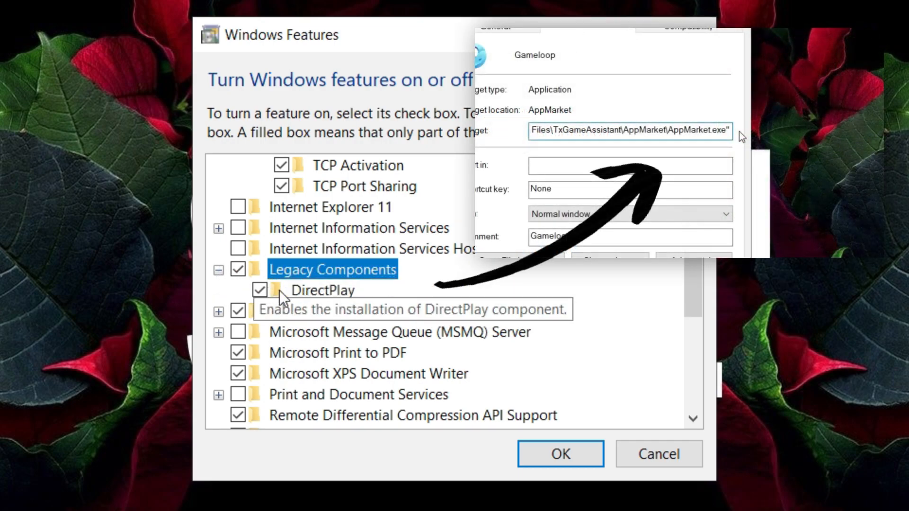
left_click(314, 290)
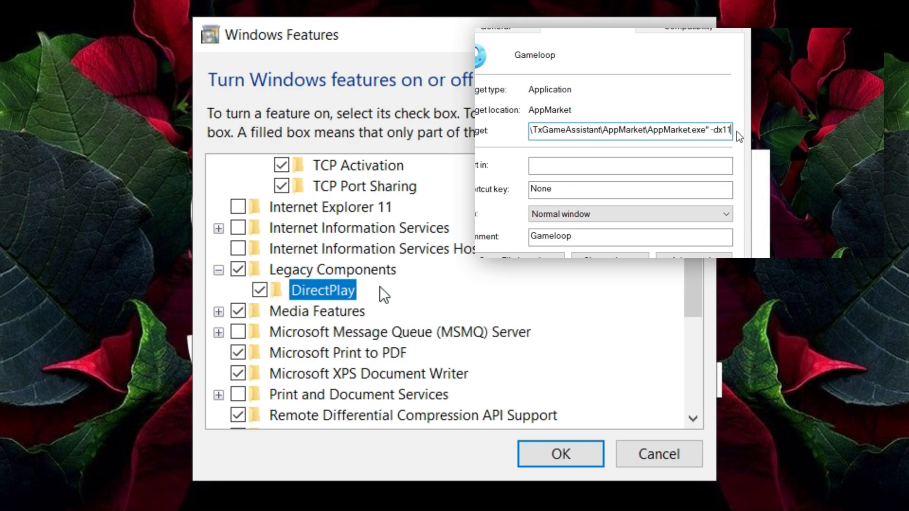
Check the Microsoft Message Queue (MSMQ) Server feature and its Server Core and DCOM Proxy entries.
left_click_drag(696, 256, 694, 282)
left_click(377, 268)
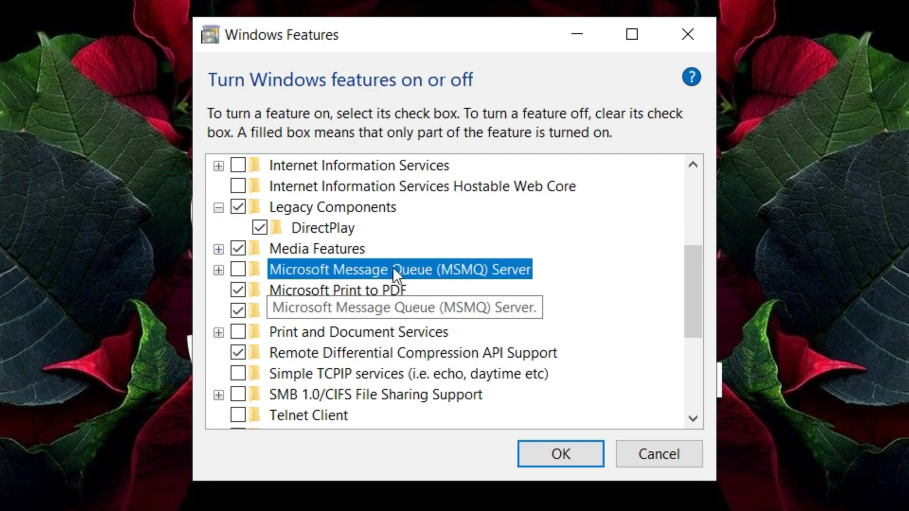
left_click(218, 270)
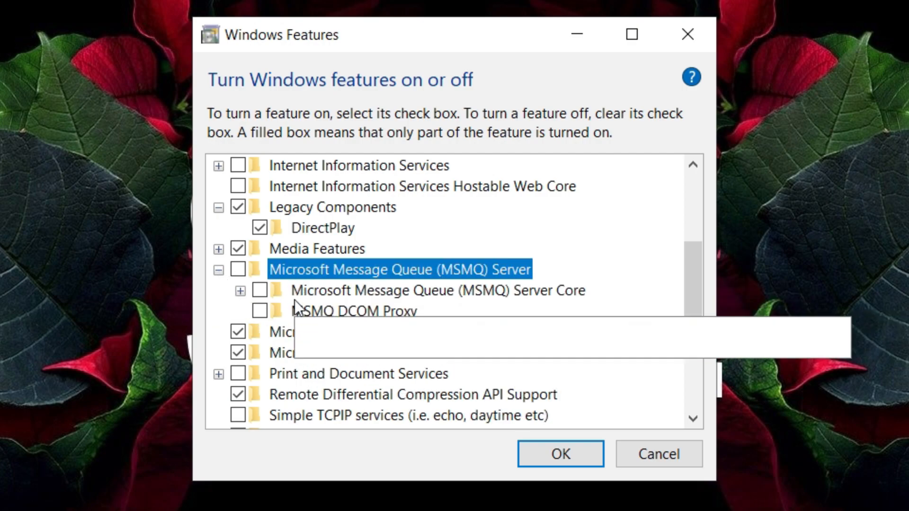
left_click(240, 291)
left_click(240, 291)
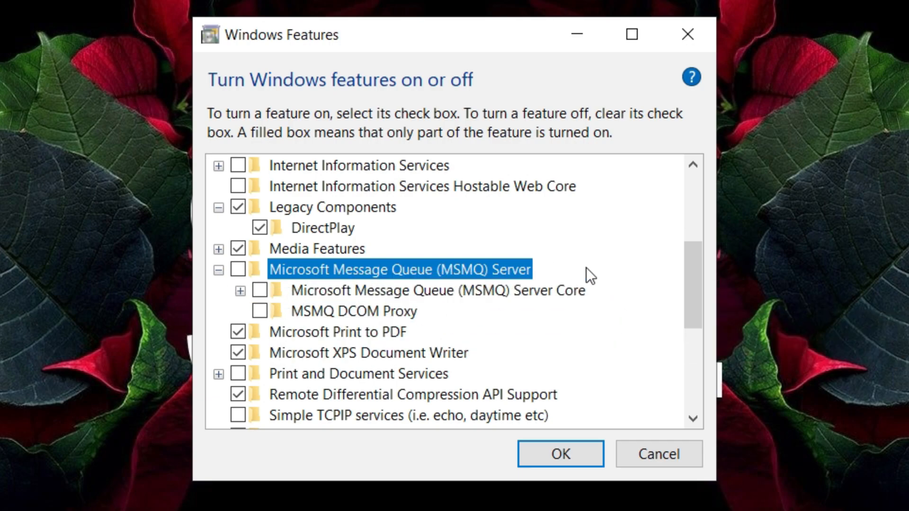
Check the Virtual Machine Platform and Windows Hypervisor Platform entries in the Windows features list.
left_click_drag(692, 273, 694, 354)
left_click(322, 256)
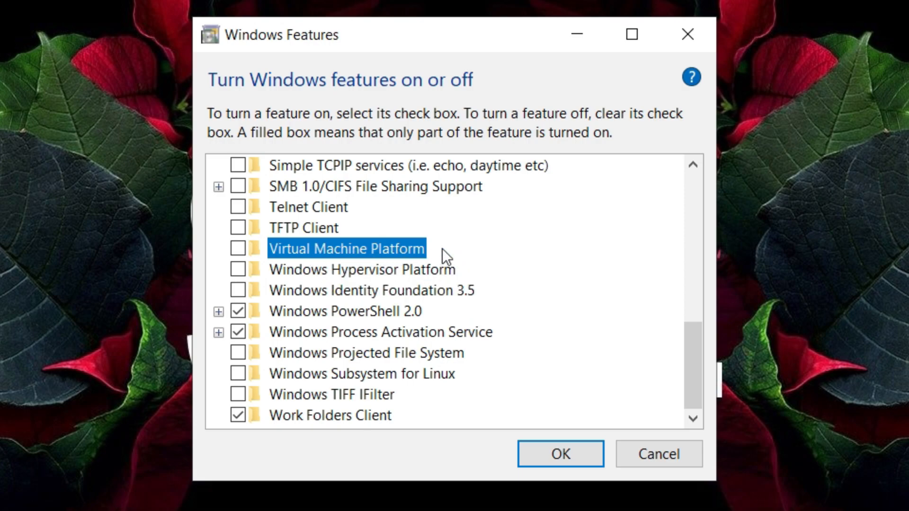
left_click(300, 269)
left_click(315, 250)
left_click(316, 270)
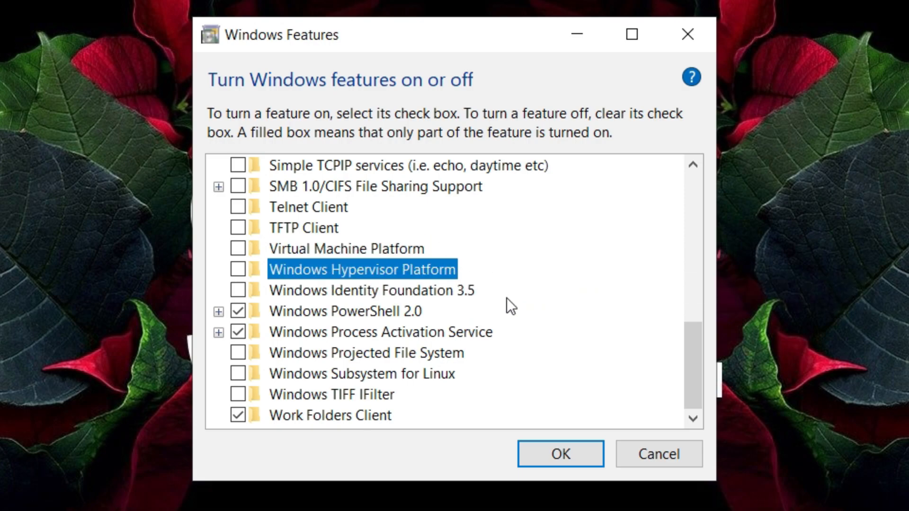
Check the Windows Process Activation Service feature and its .NET Environment, Configuration APIs and Process Model entries.
left_click(290, 333)
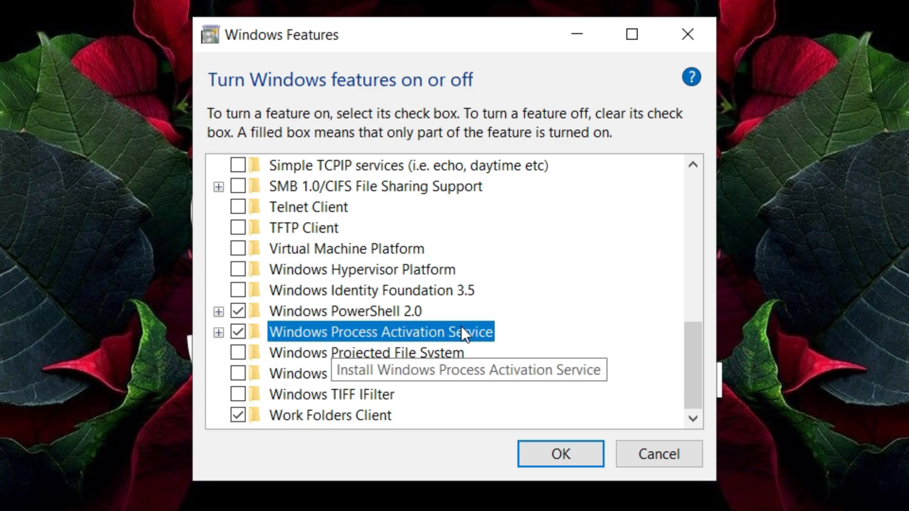
left_click(219, 332)
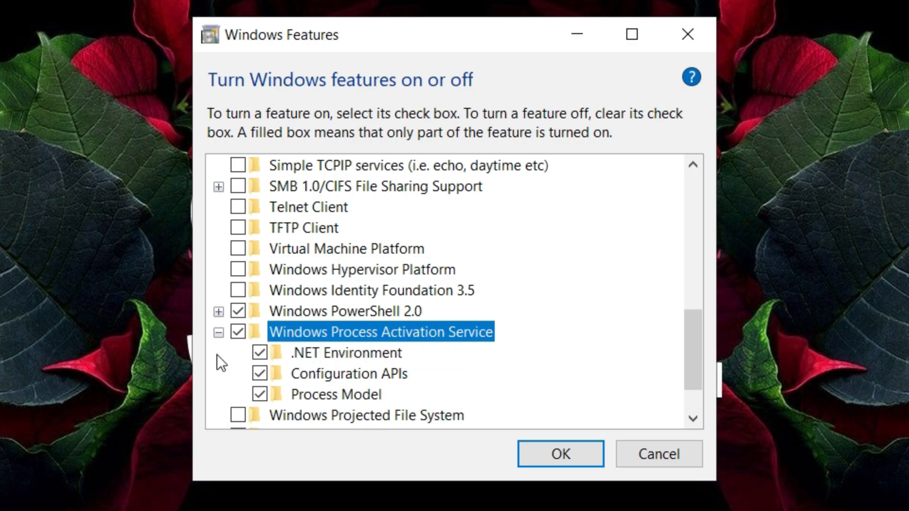
left_click(362, 352)
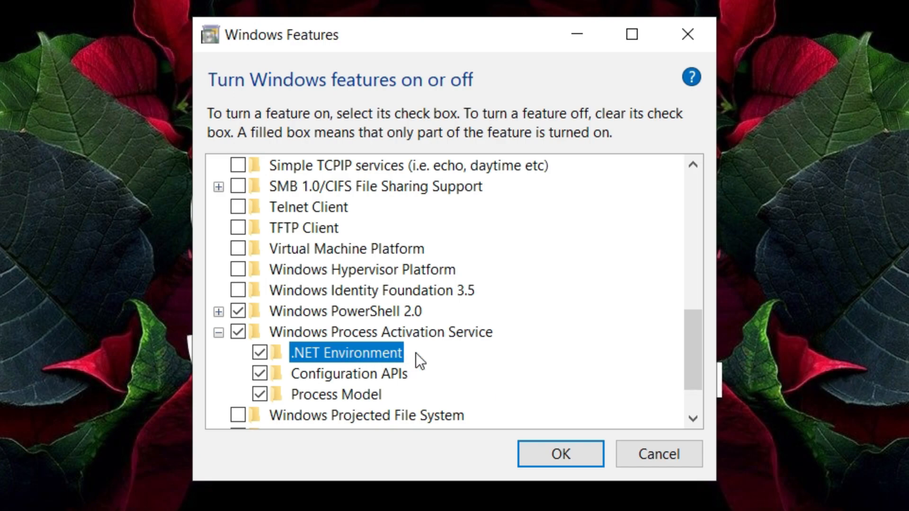
left_click_drag(697, 351, 696, 379)
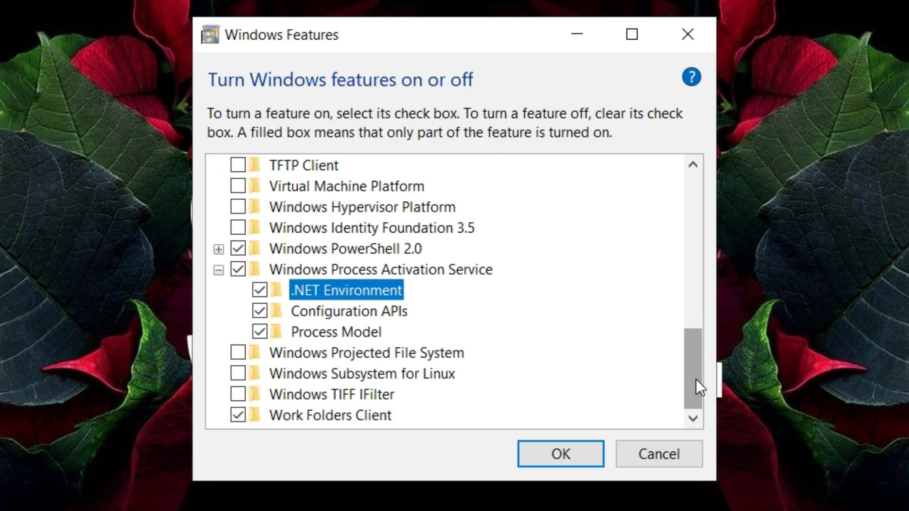
Check the Windows Subsystem for Linux entry and confirm the Windows Features selection.
left_click(307, 374)
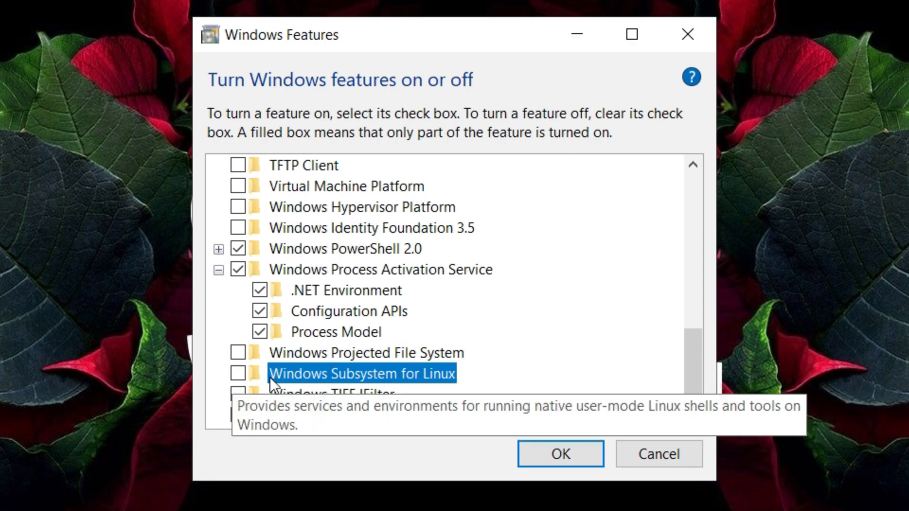
left_click_drag(696, 364, 692, 192)
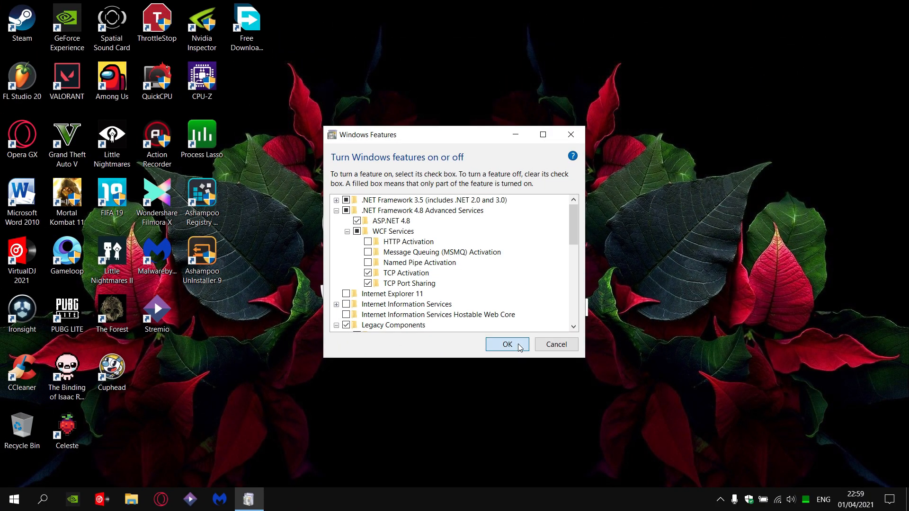
left_click(561, 454)
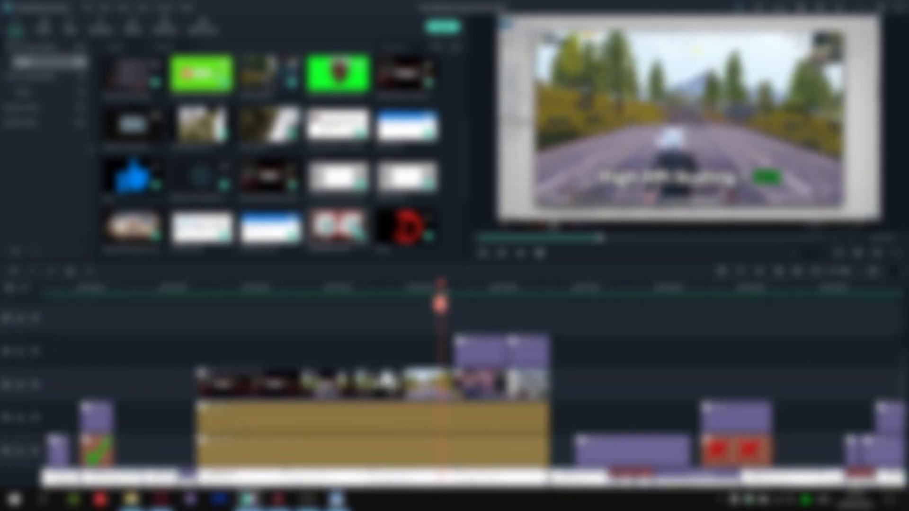
left_click(471, 307)
double_click(491, 350)
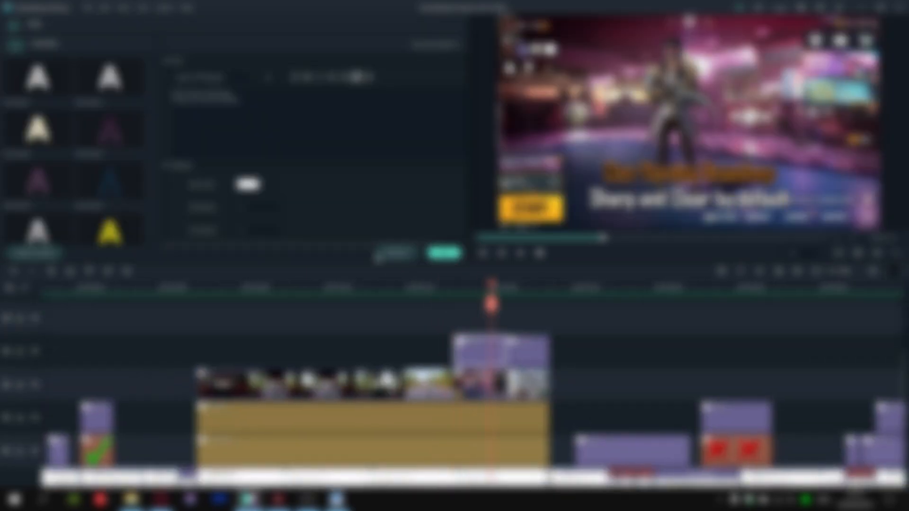
scroll(331, 180, "down", 3)
double_click(525, 351)
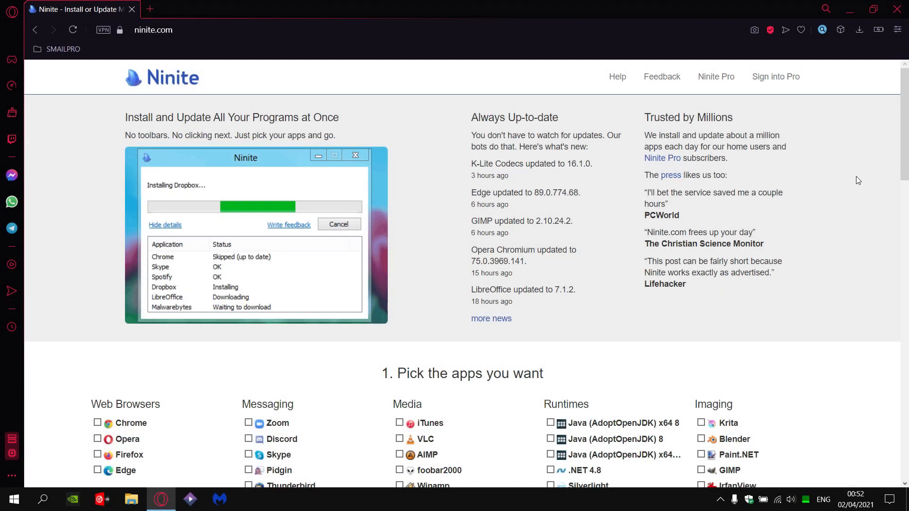
Select all Runtimes on the Ninite page (three Java AdoptOpenJDK versions, .NET 4.8 and Silverlight) and download the custom installer.
scroll(902, 125, "down", 5)
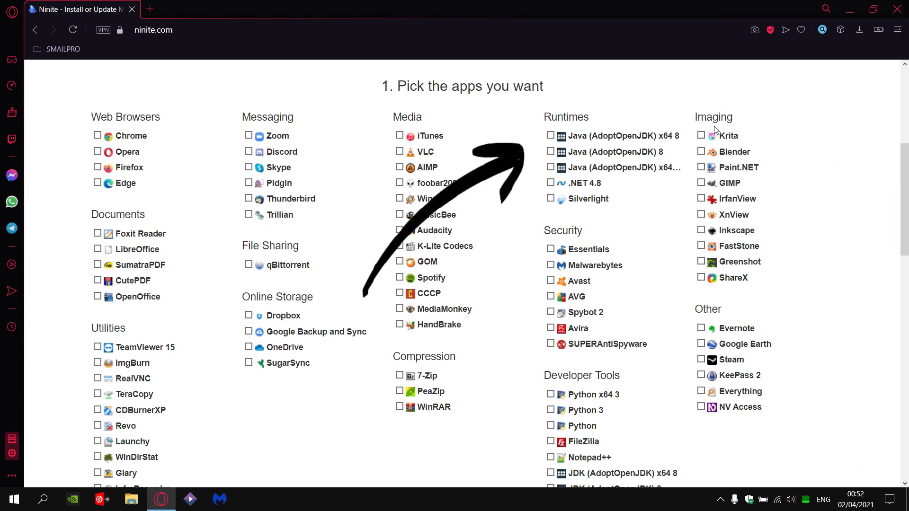
left_click(551, 135)
left_click(551, 151)
left_click(550, 167)
left_click(550, 183)
left_click(551, 198)
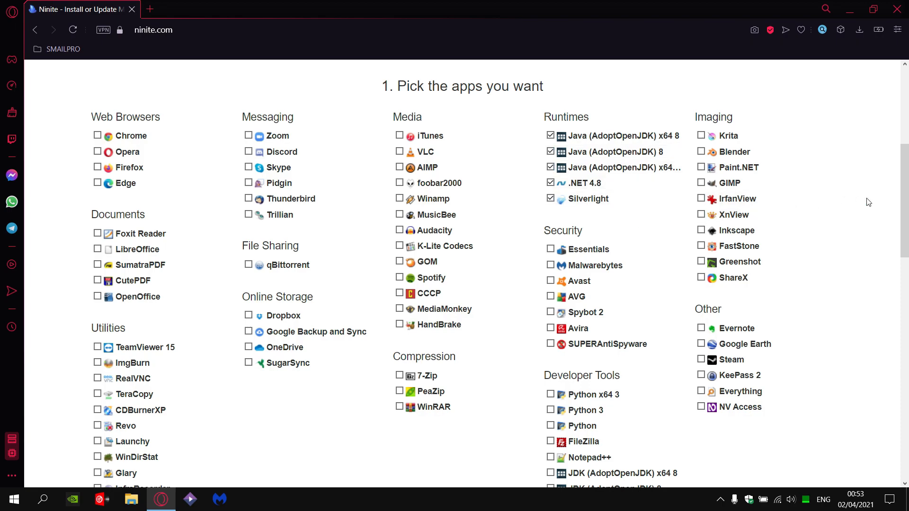
scroll(900, 230, "down", 8)
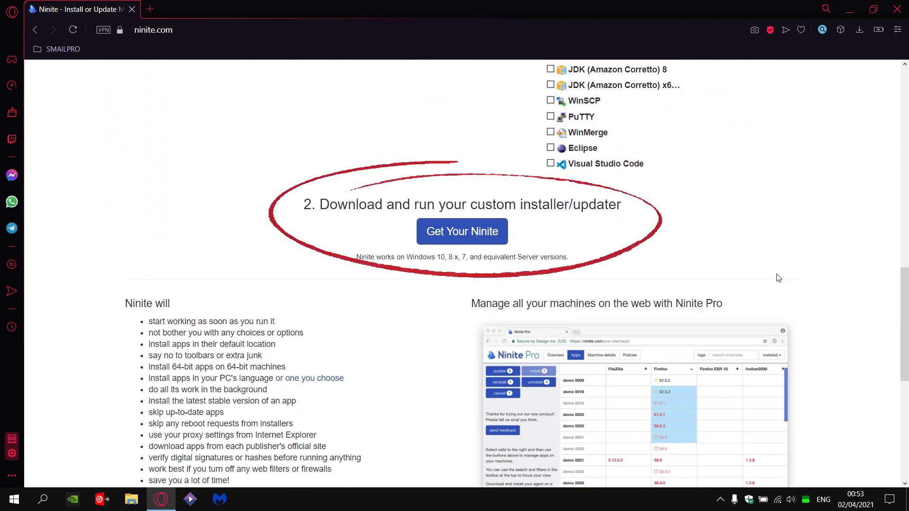
left_click(477, 234)
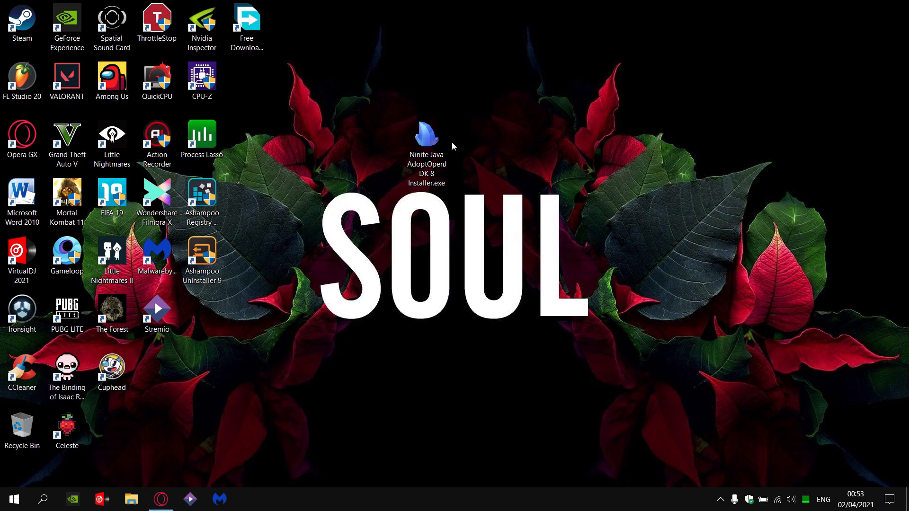
Run the Ninite installer from the desktop, allow it to make changes, and close it once it finishes.
mouse_move(428, 146)
left_mouse_down()
mouse_move(437, 189)
mouse_move(428, 145)
left_mouse_up()
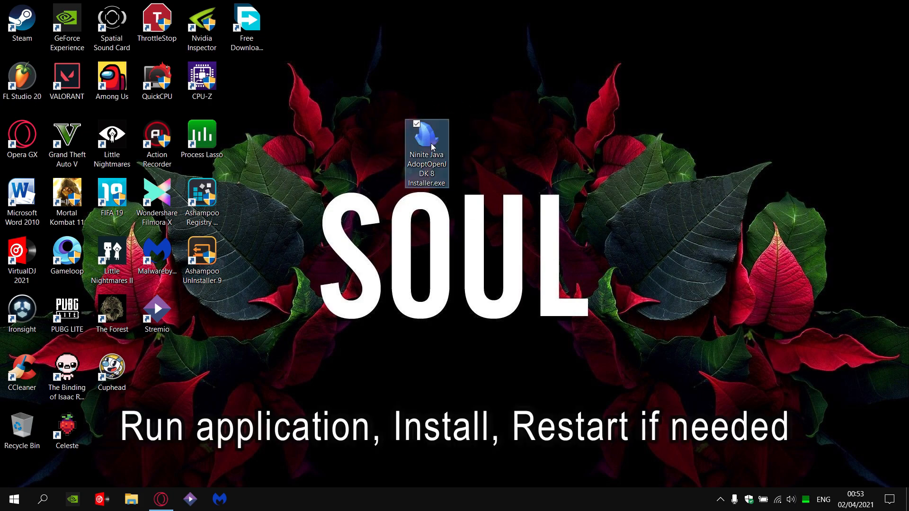
key("Return")
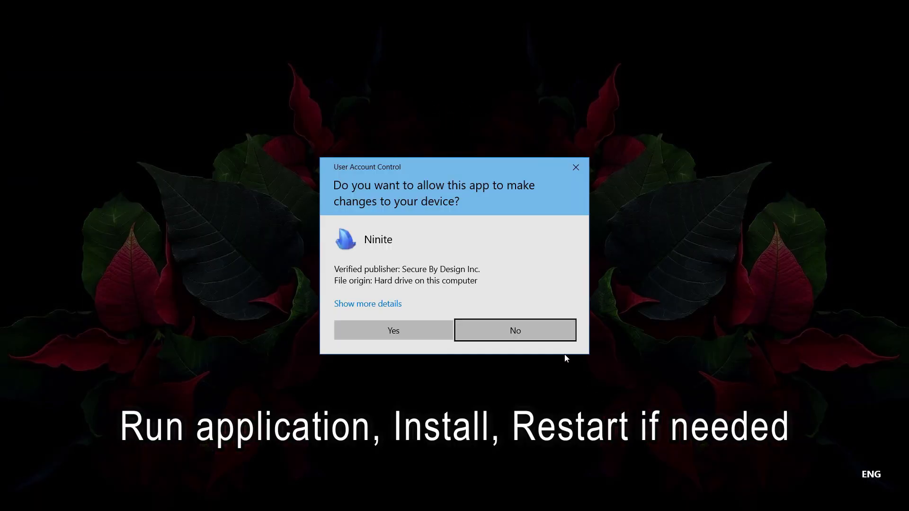
left_click(391, 329)
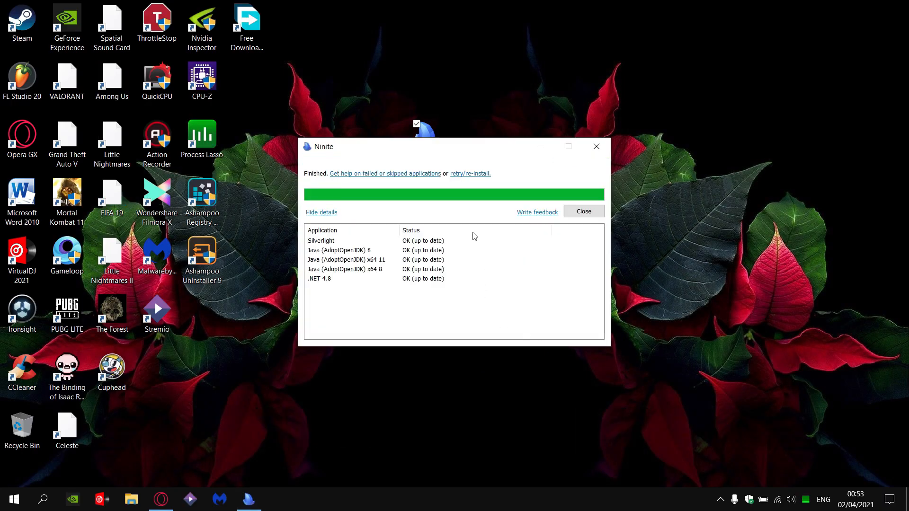
left_click(591, 211)
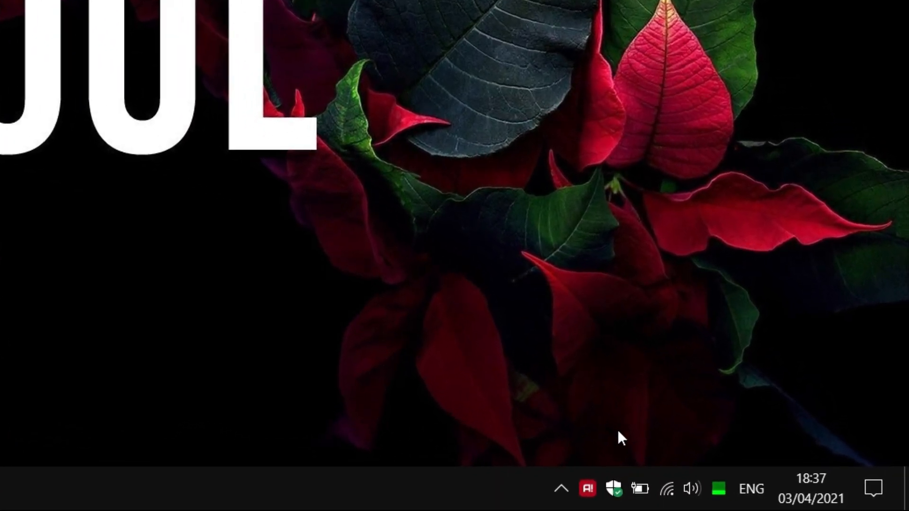
Open the advanced power settings of the Bitsum Highest Performance plan in Power Options.
right_click(642, 489)
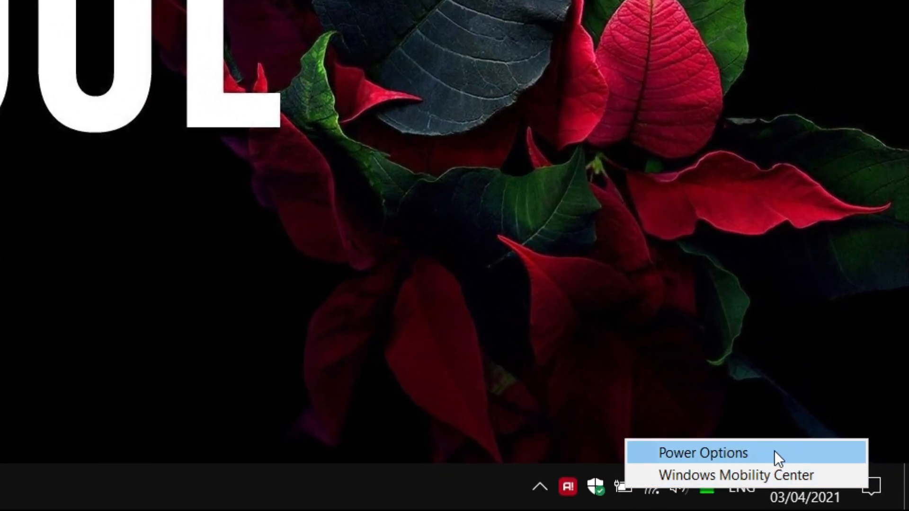
left_click(793, 450)
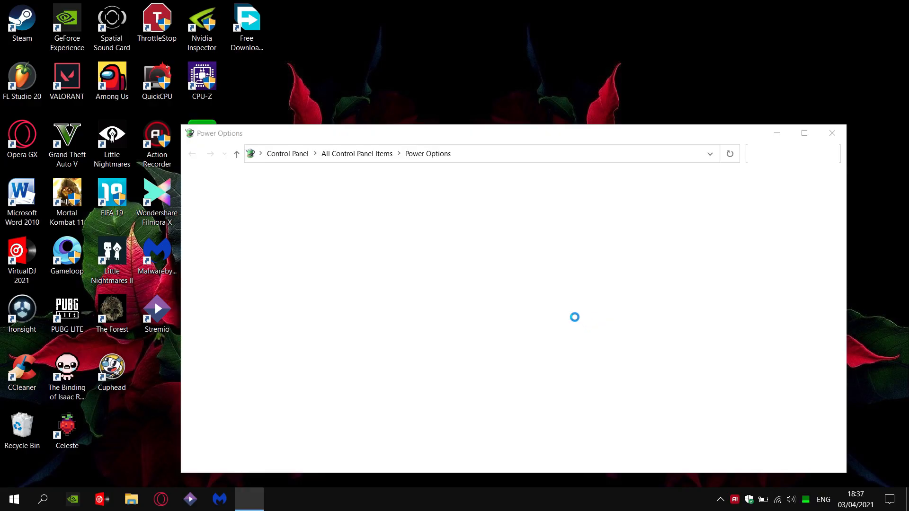
left_click(804, 133)
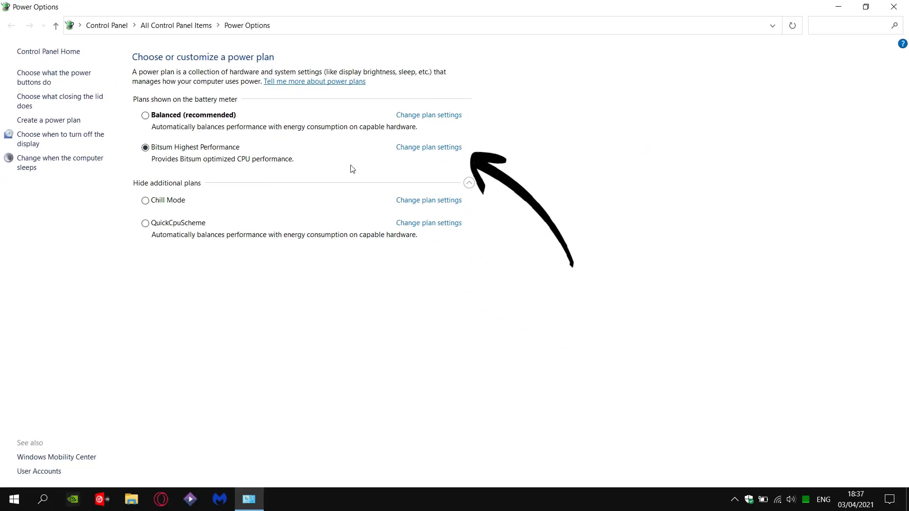
left_click(443, 149)
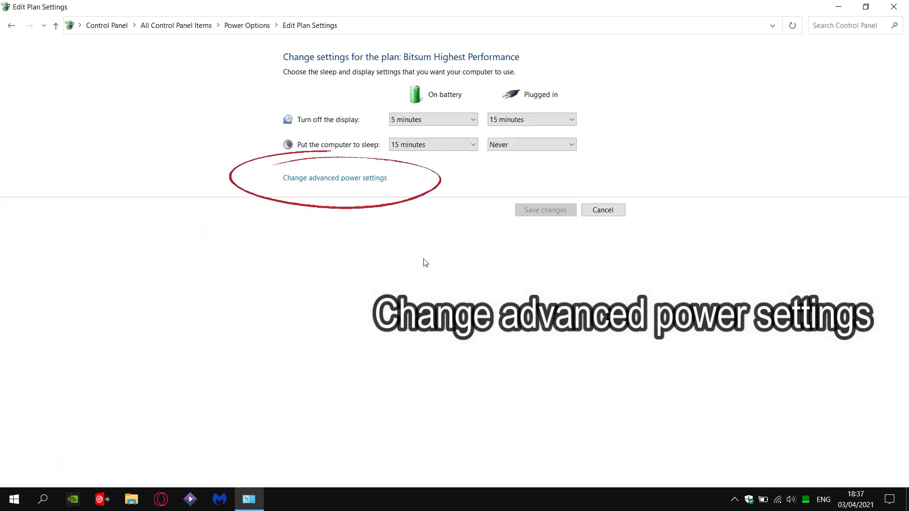
left_click(371, 179)
left_click_drag(112, 41, 384, 60)
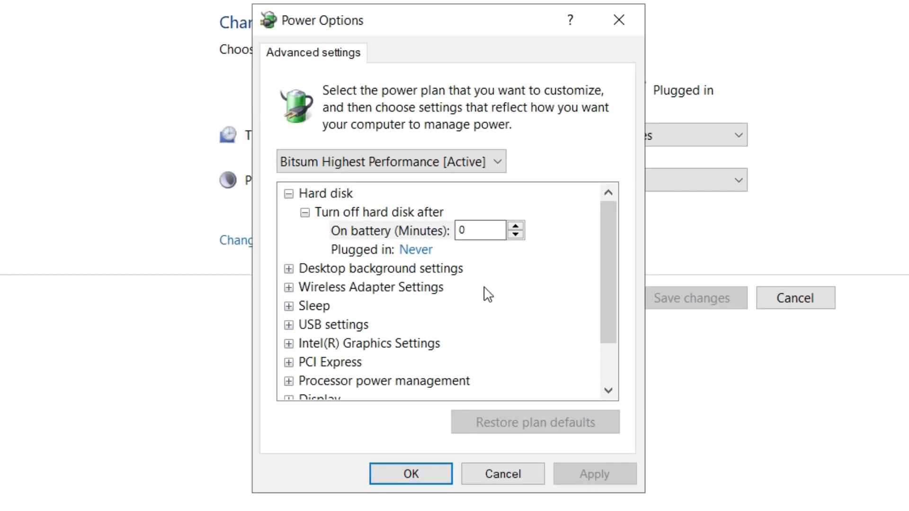
Check the Turn off hard disk after settings for On battery and Plugged in.
left_click(370, 230)
left_click(318, 192)
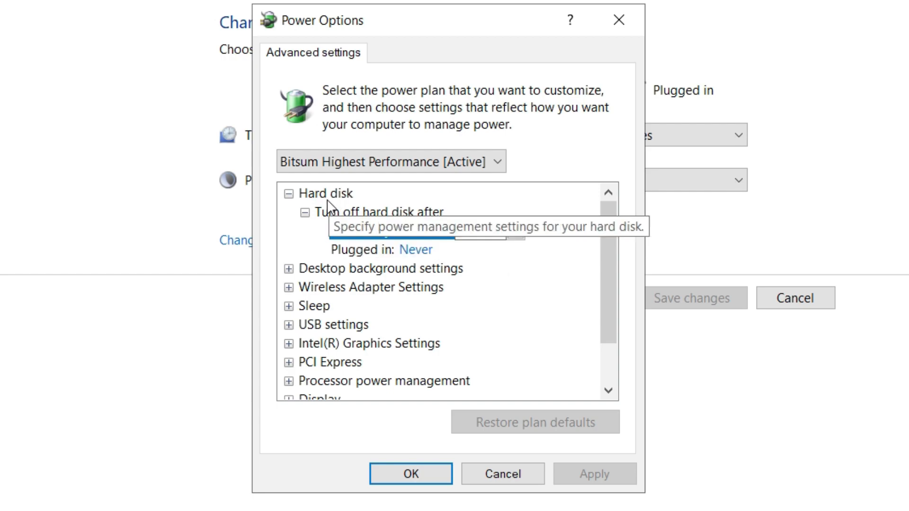
left_click(371, 211)
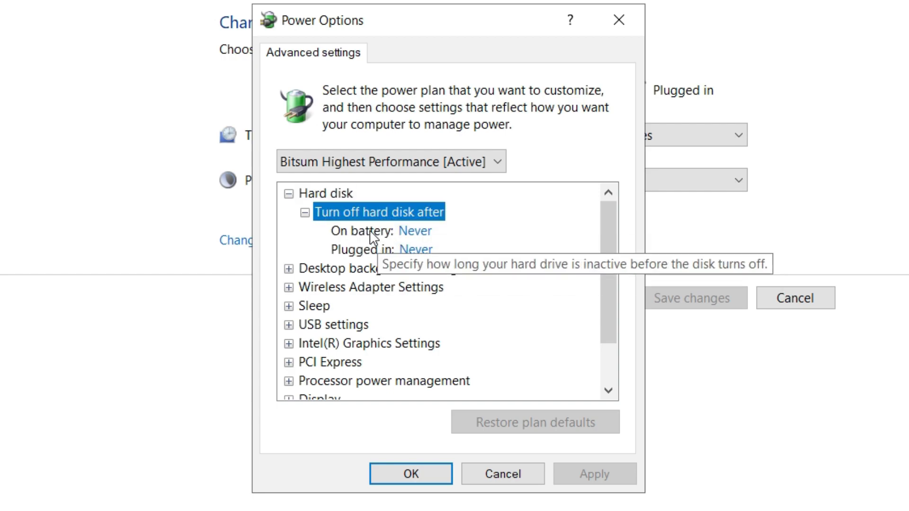
left_click(391, 231)
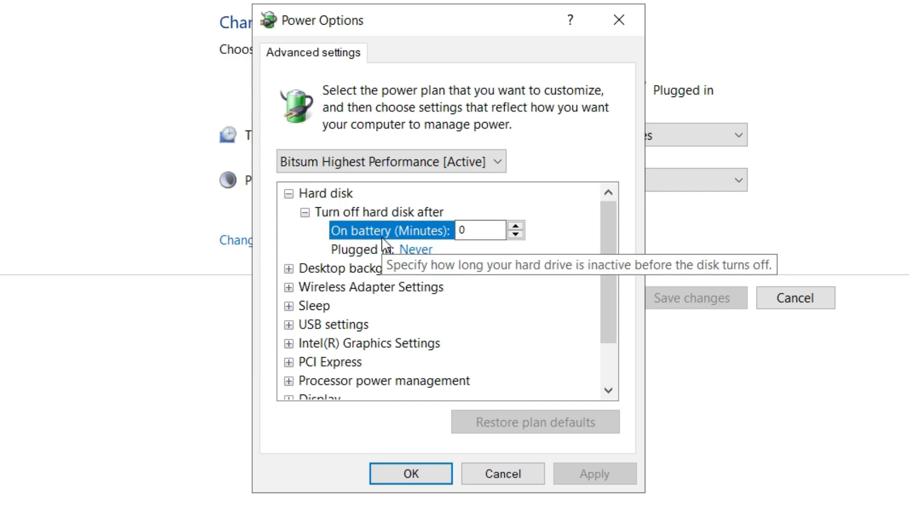
left_click(386, 249)
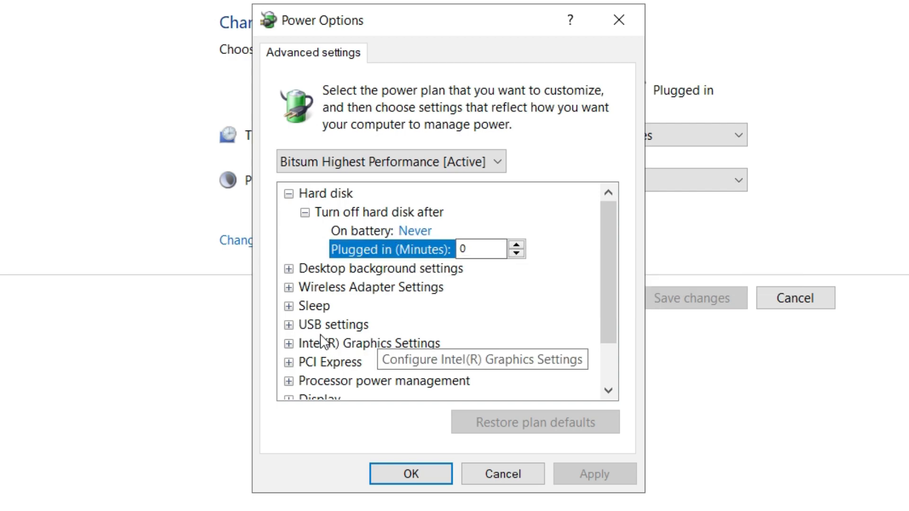
Set the desktop background slide show to Paused on battery and Available when plugged in.
left_click(288, 268)
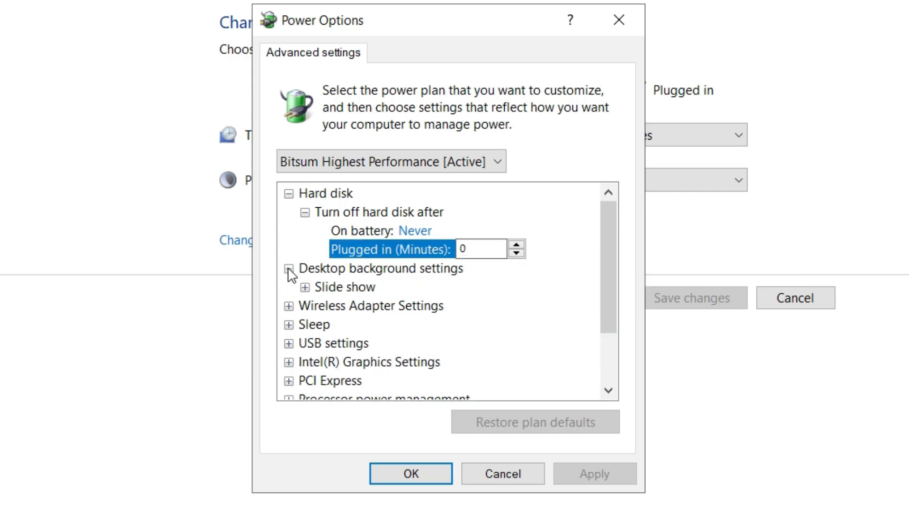
left_click(339, 287)
left_click(305, 287)
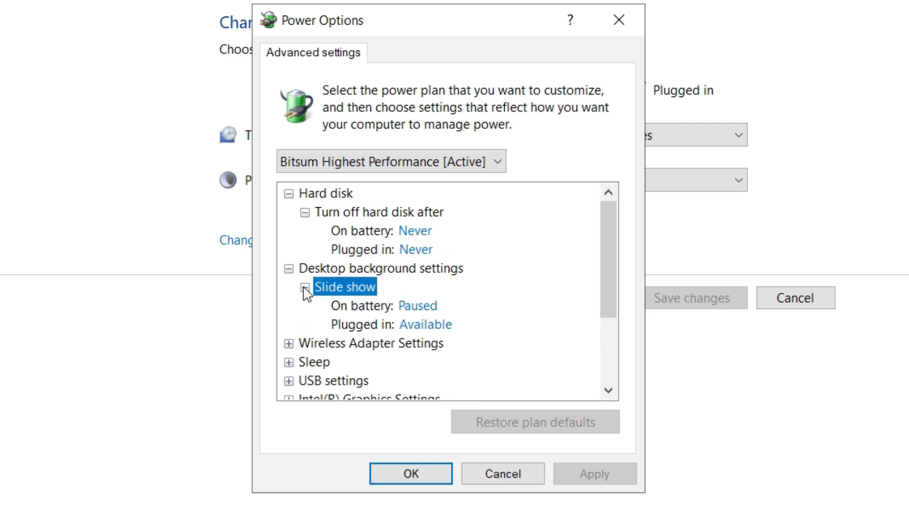
left_click(364, 305)
left_click(458, 308)
left_click(442, 337)
left_click(359, 323)
left_click(428, 326)
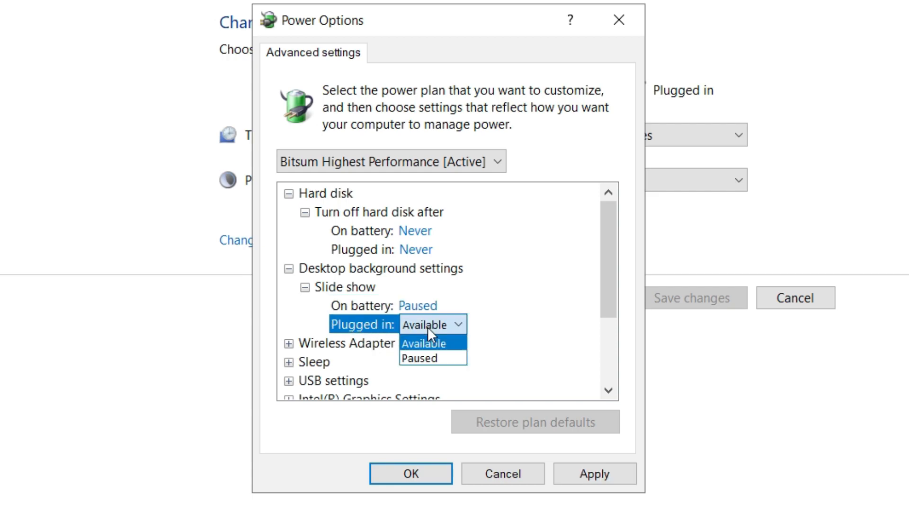
left_click(427, 343)
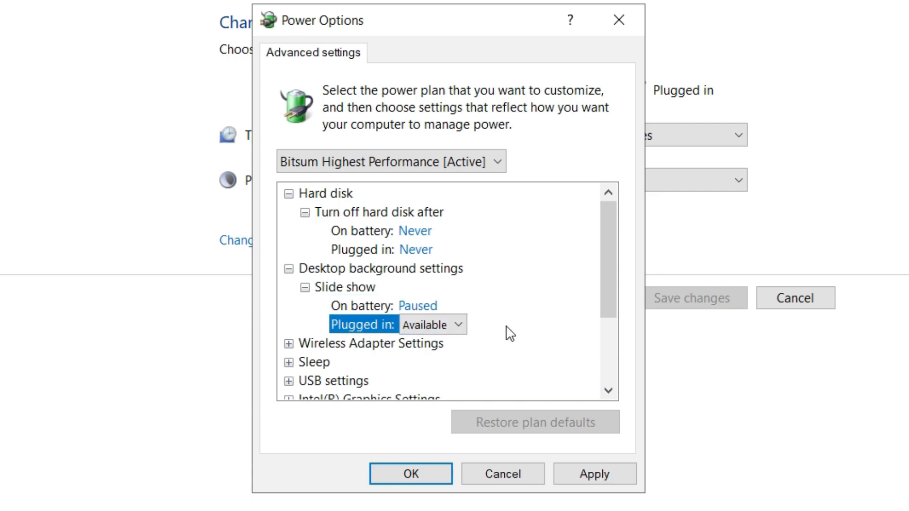
Set the wireless adapter Power Saving Mode to Maximum Performance for both On battery and Plugged in.
left_click(324, 344)
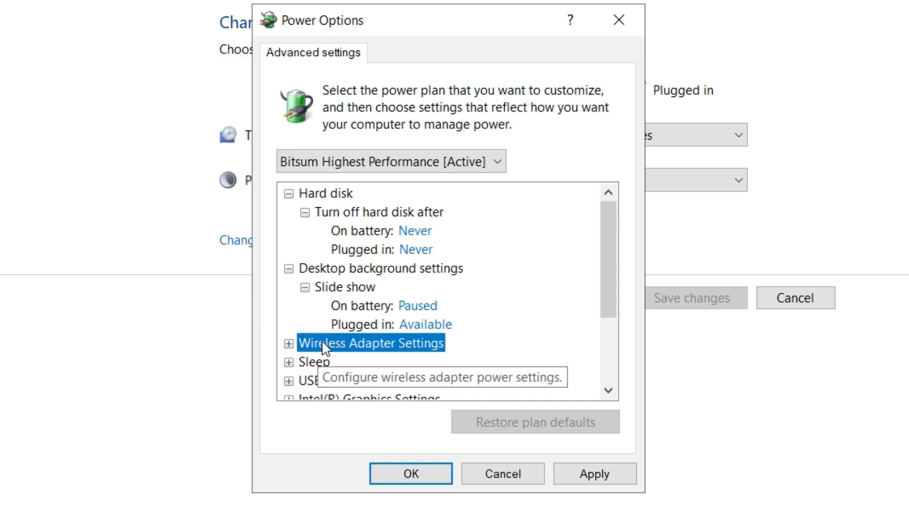
left_click(289, 344)
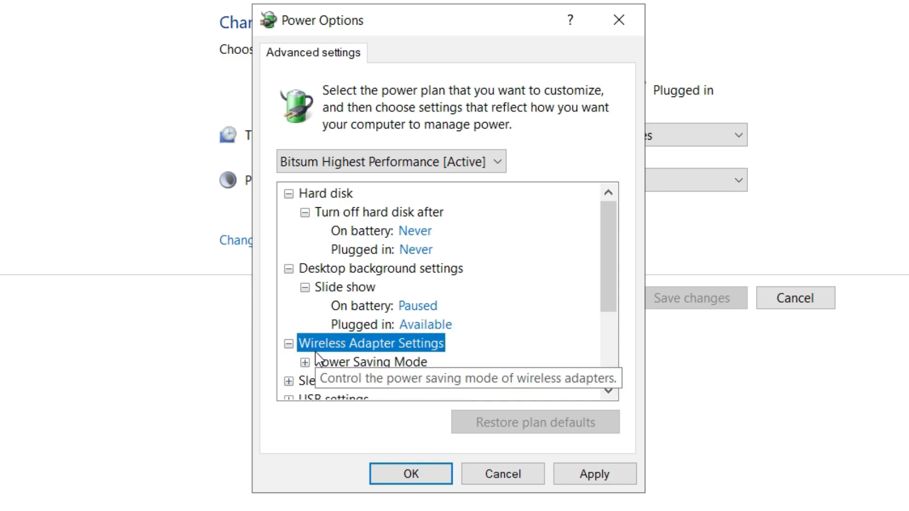
left_click(305, 363)
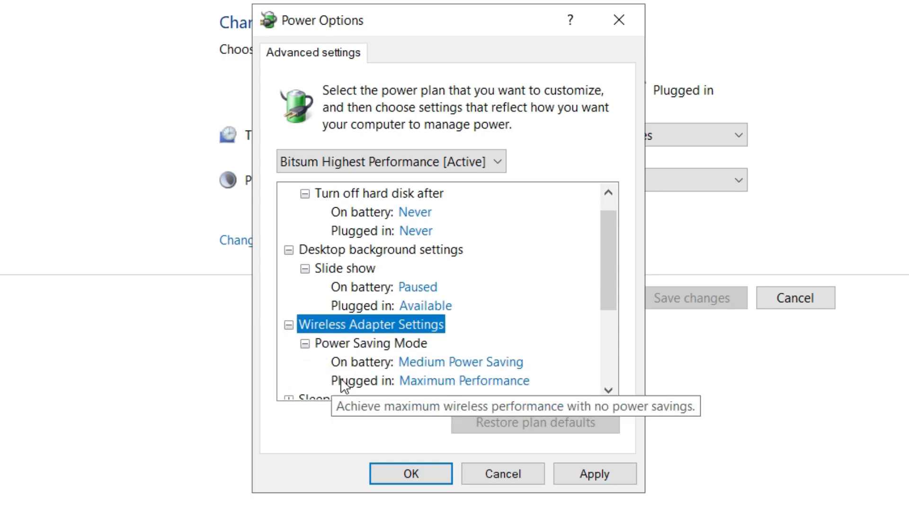
left_click(378, 366)
left_click(529, 363)
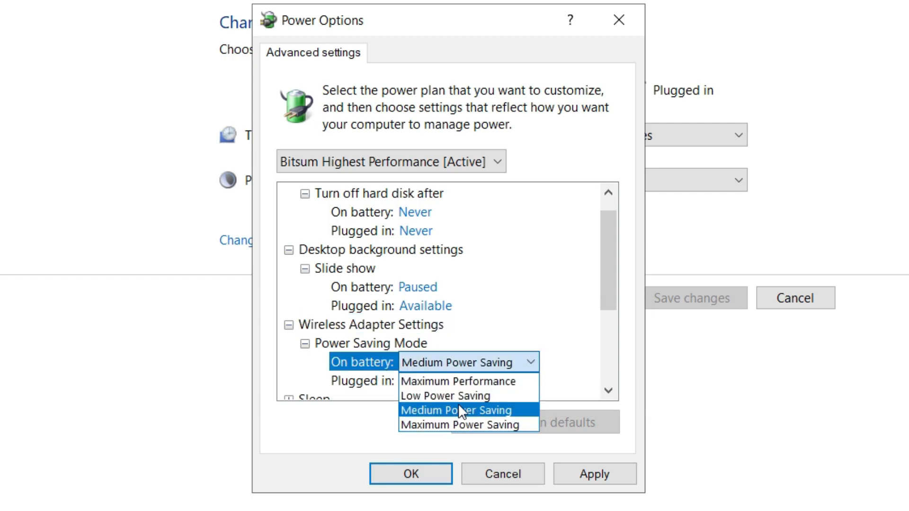
left_click(440, 381)
left_click(528, 363)
left_click(531, 364)
left_click(523, 381)
left_click(531, 381)
left_click(521, 398)
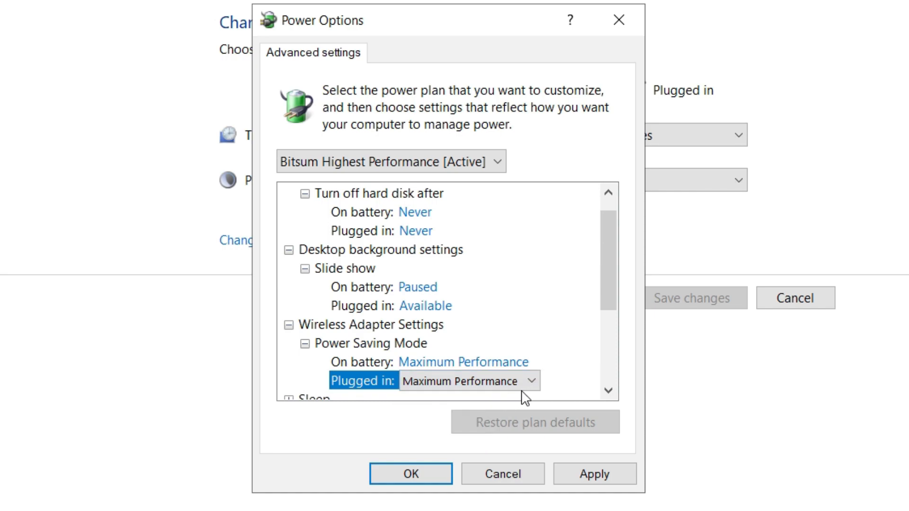
left_click(359, 365)
Set the Intel(R) Graphics Power Plan to Maximum Battery Life on battery and Maximum Performance when plugged in.
left_click_drag(602, 265, 599, 354)
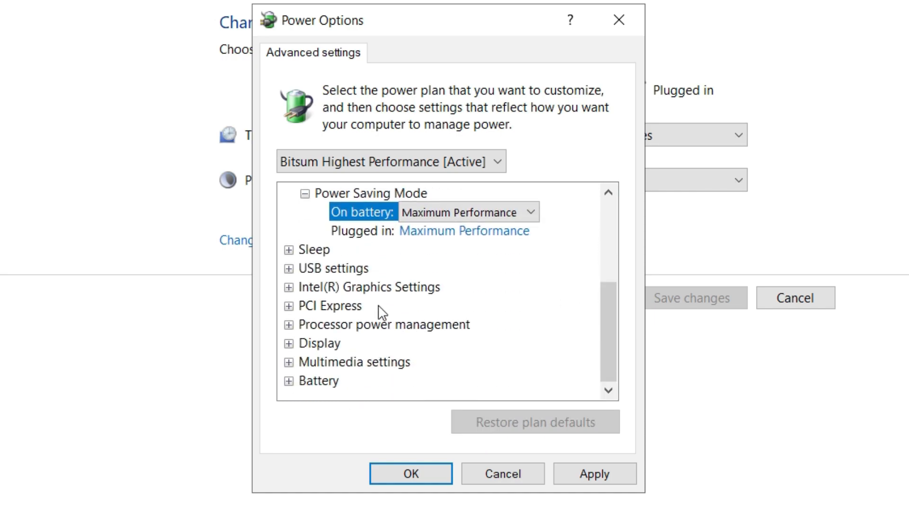
left_click(419, 289)
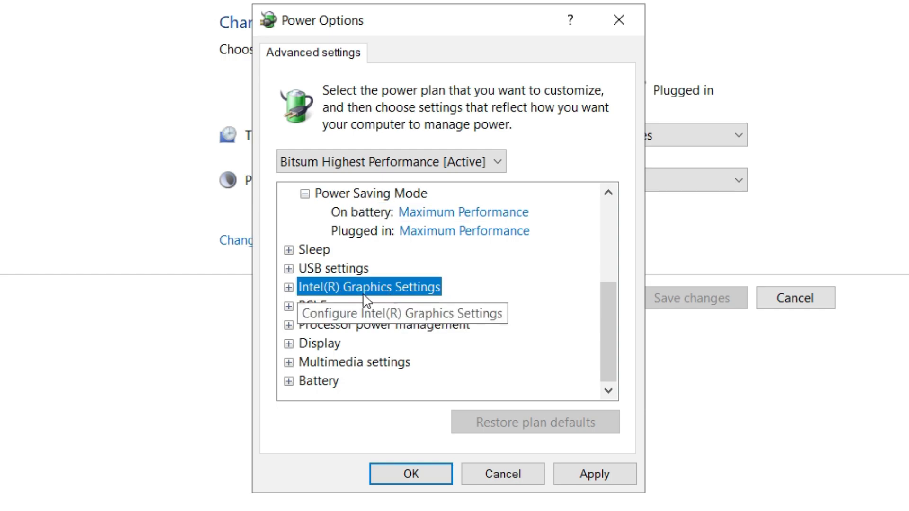
left_click(284, 289)
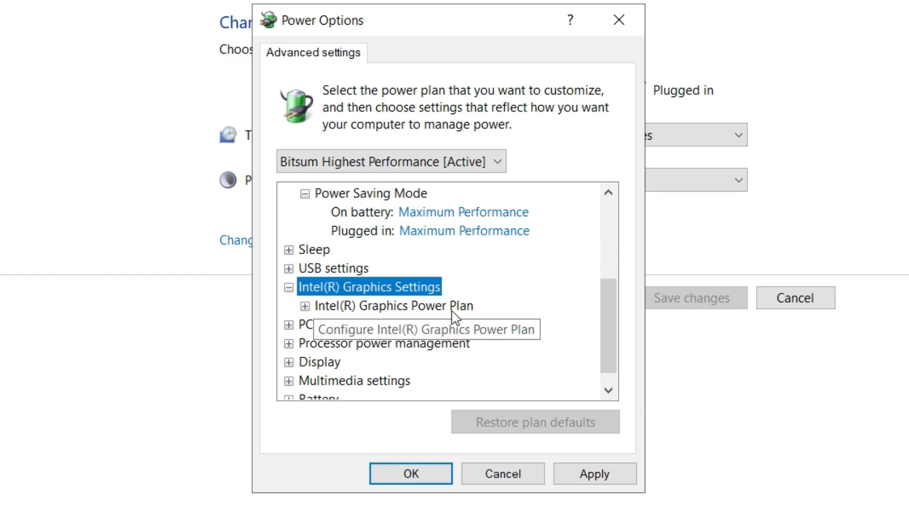
left_click(448, 311)
left_click(304, 307)
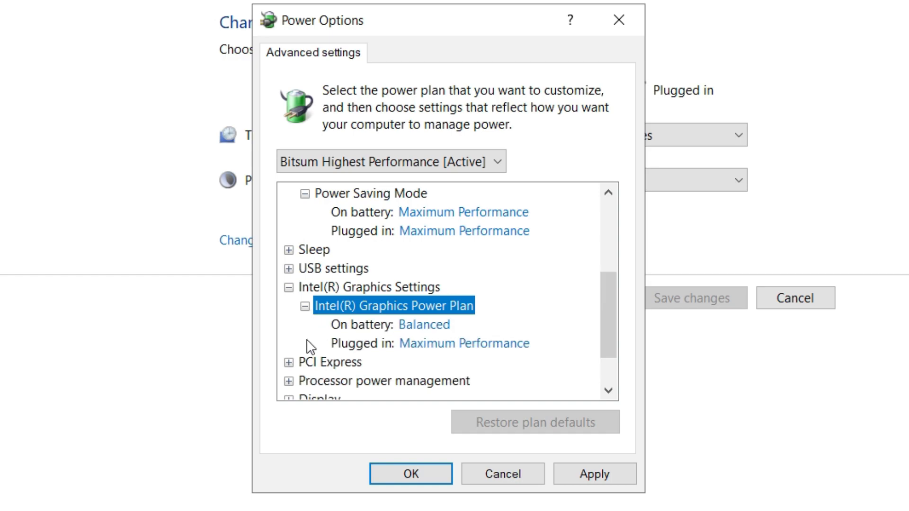
left_click(378, 345)
left_click(381, 328)
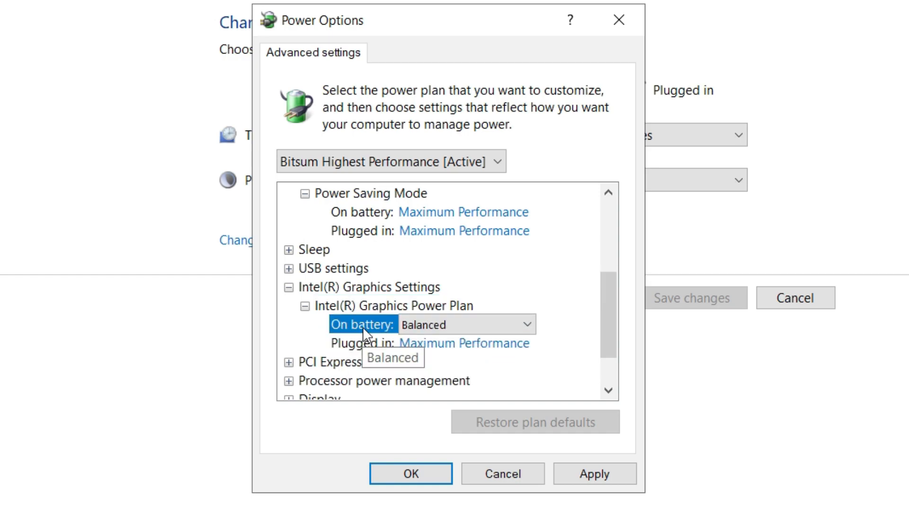
left_click(463, 326)
left_click(465, 344)
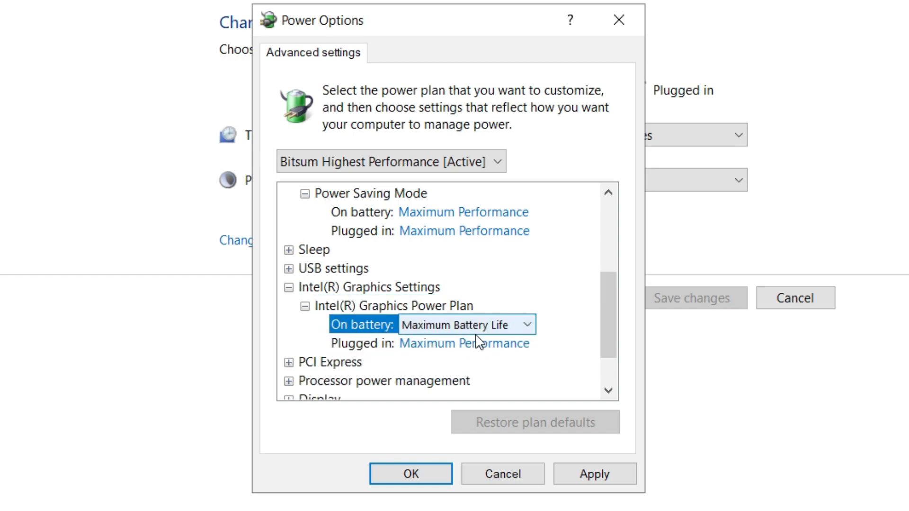
left_click(522, 326)
left_click(530, 325)
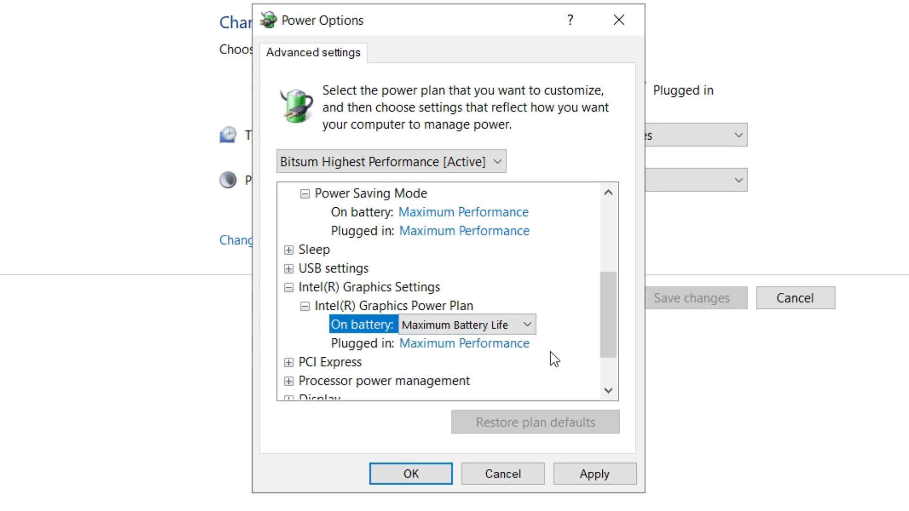
left_click(372, 345)
left_click(499, 341)
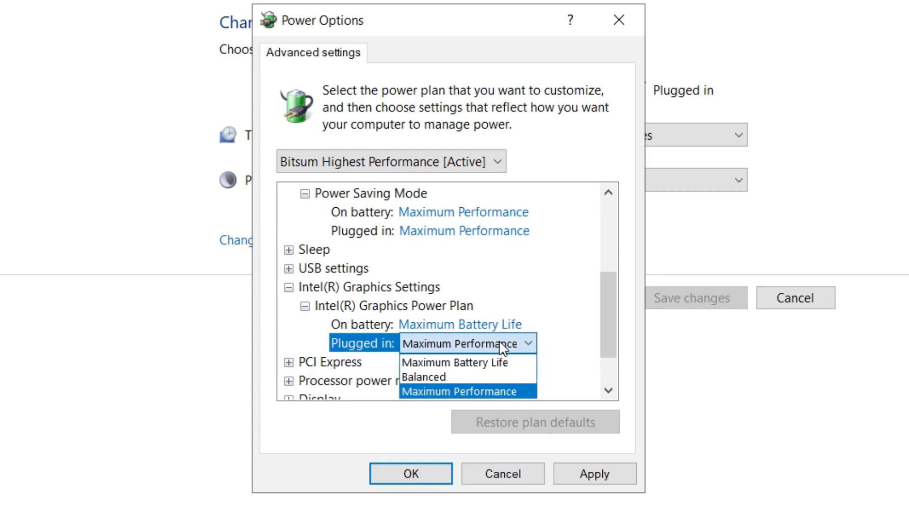
left_click(515, 391)
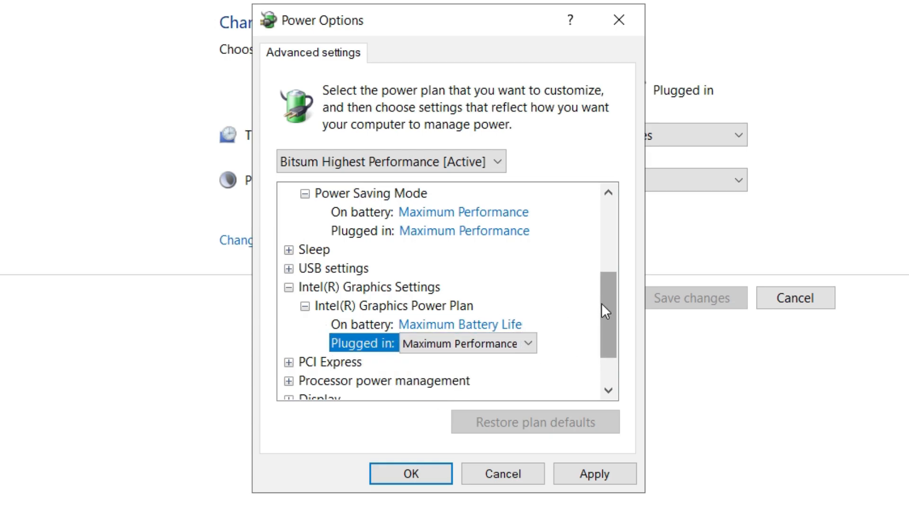
Set PCI Express Link State Power Management to Maximum power savings on battery and Off when plugged in.
scroll(601, 308, "down", 1)
left_click(358, 307)
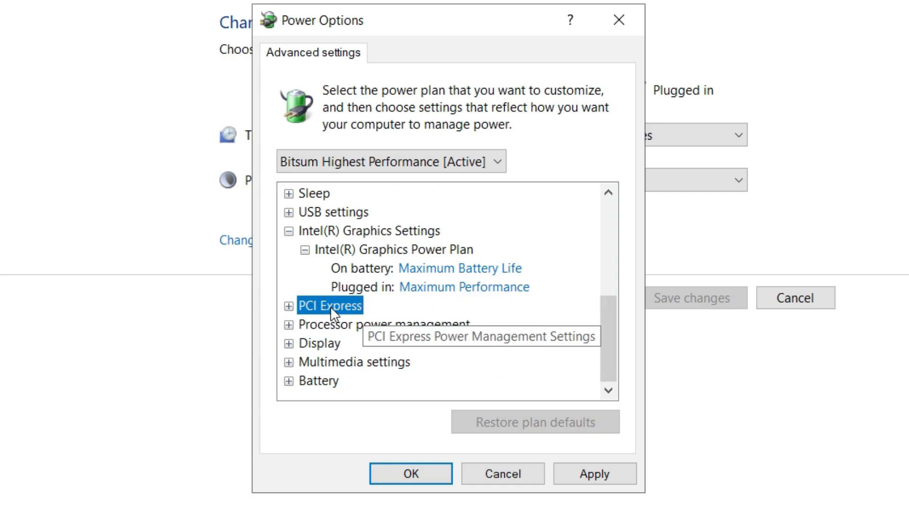
left_click(288, 306)
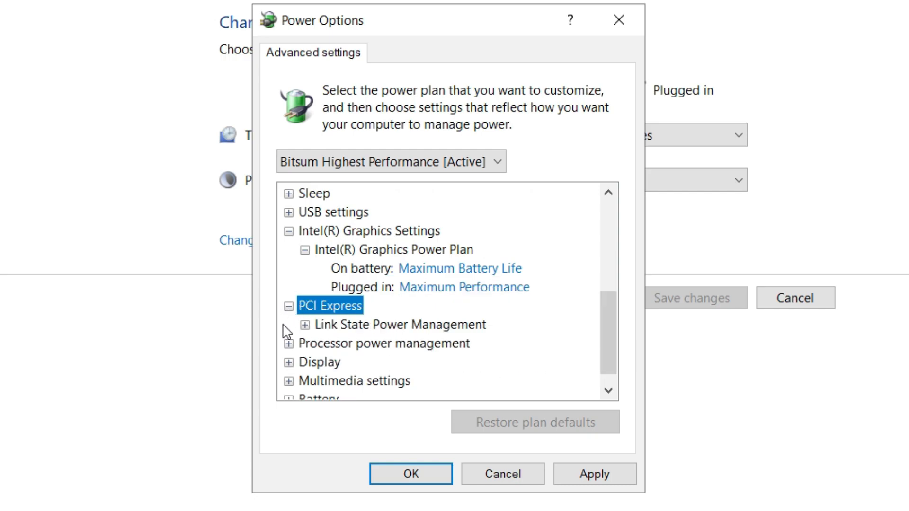
left_click(403, 324)
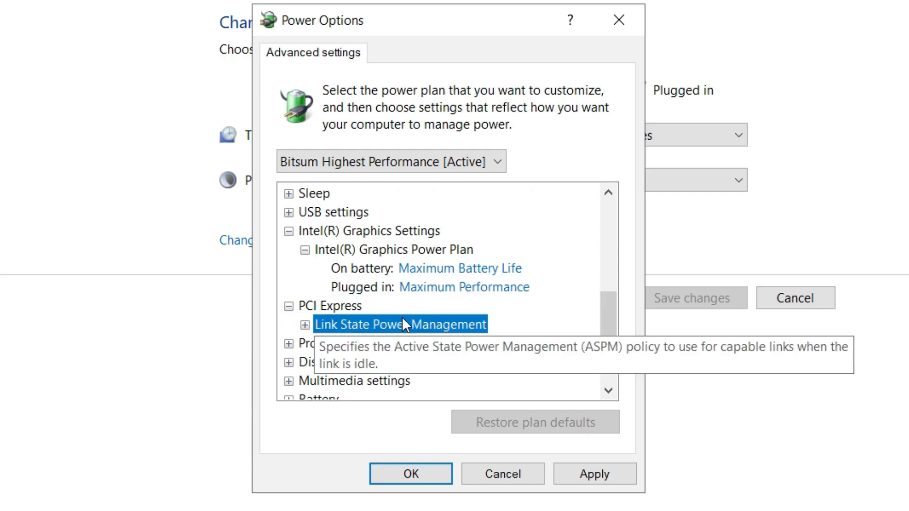
left_click(305, 325)
left_click(331, 344)
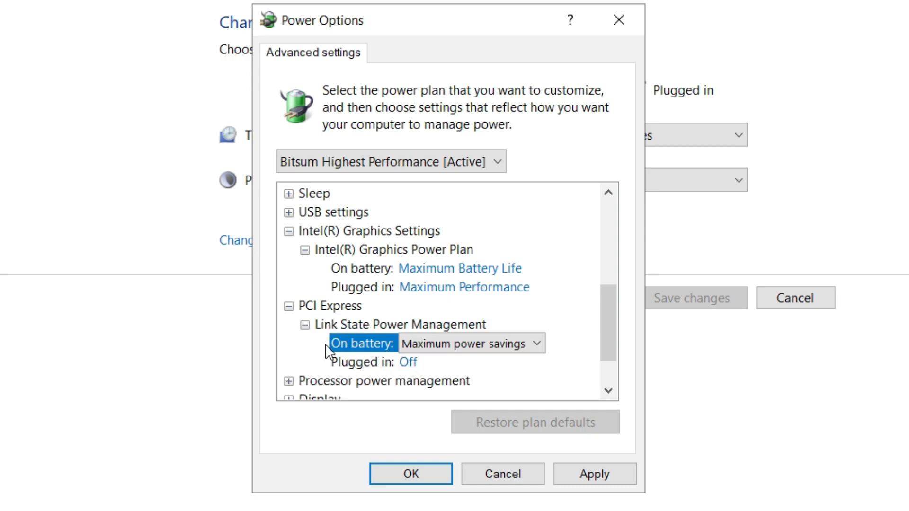
left_click(473, 349)
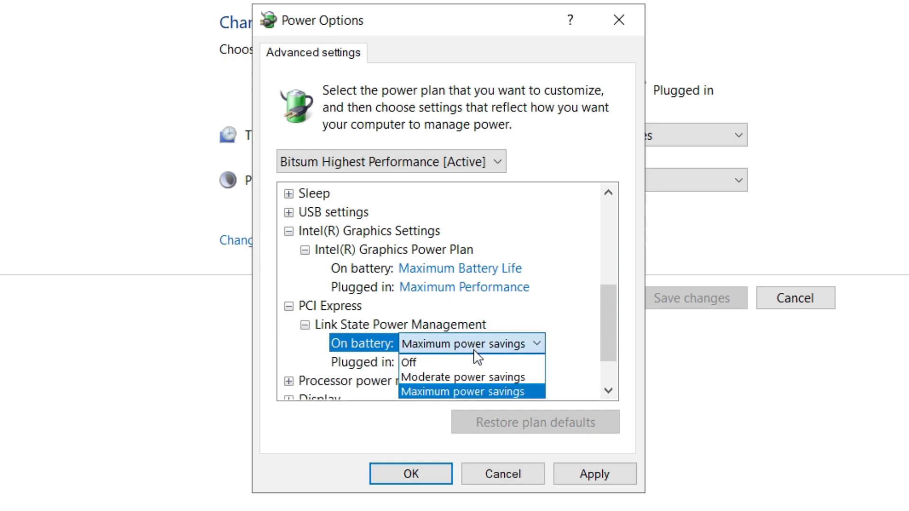
left_click(463, 392)
left_click(352, 364)
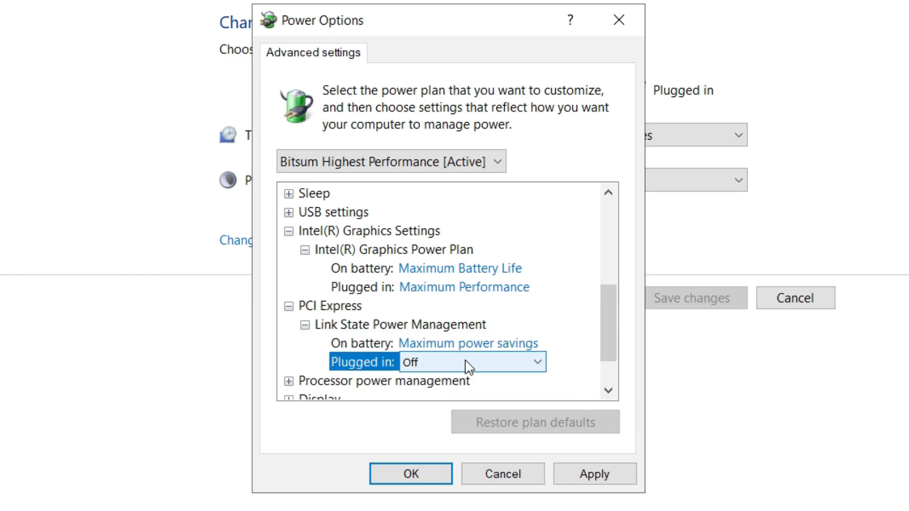
left_click(463, 363)
left_click(428, 381)
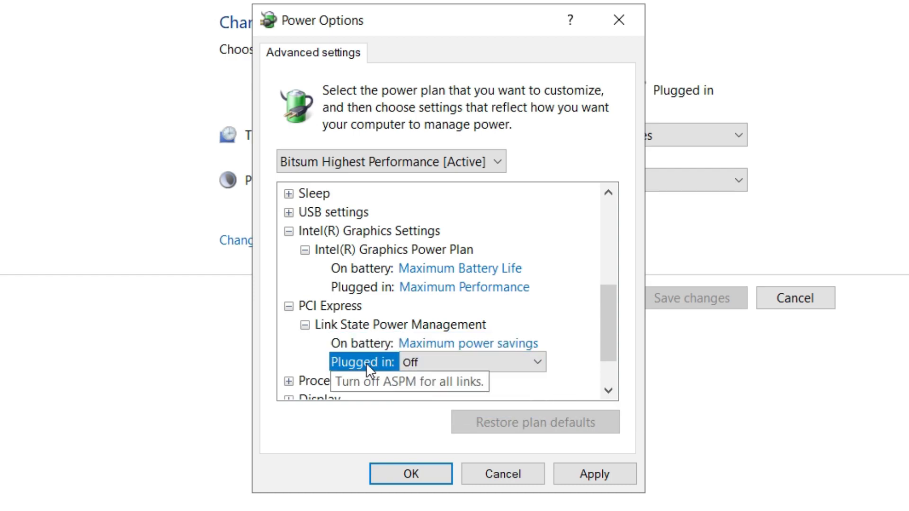
left_click(368, 344)
left_click(387, 359)
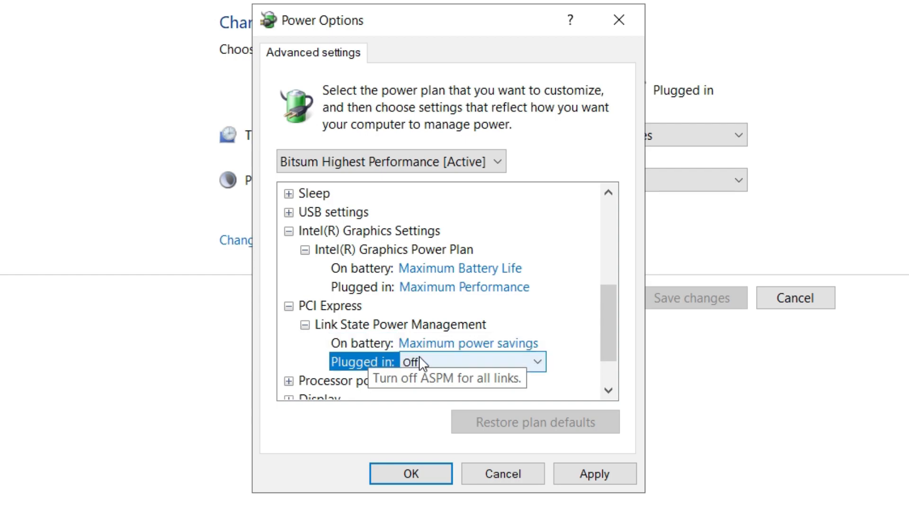
Apply the advanced power settings of the Bitsum Highest Performance plan and close the dialog.
left_click_drag(613, 321, 604, 285)
left_click(610, 475)
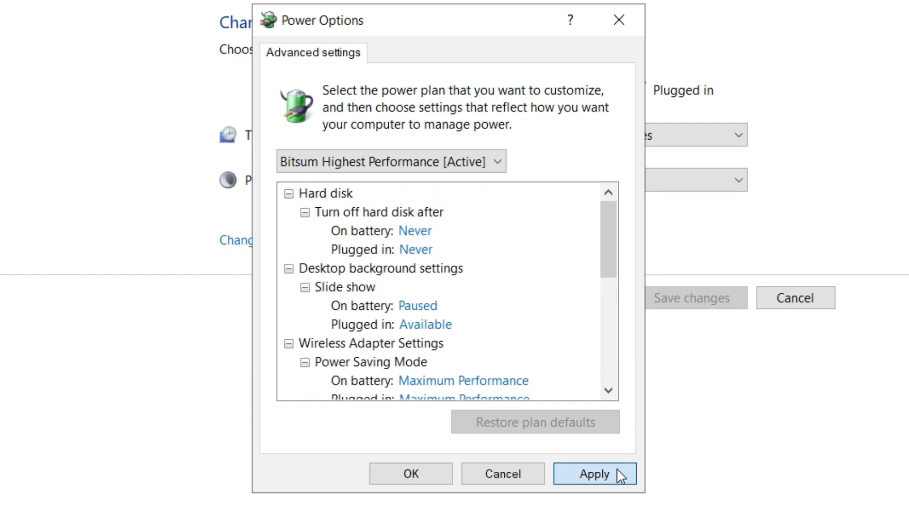
left_click(411, 474)
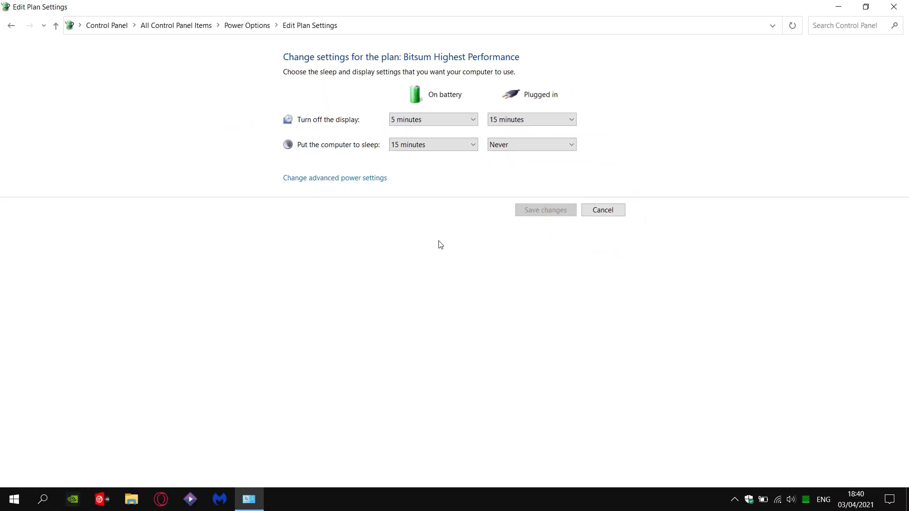
Unlock the unavailable shutdown settings for the power buttons, save the page, and close Power Options.
left_click(10, 28)
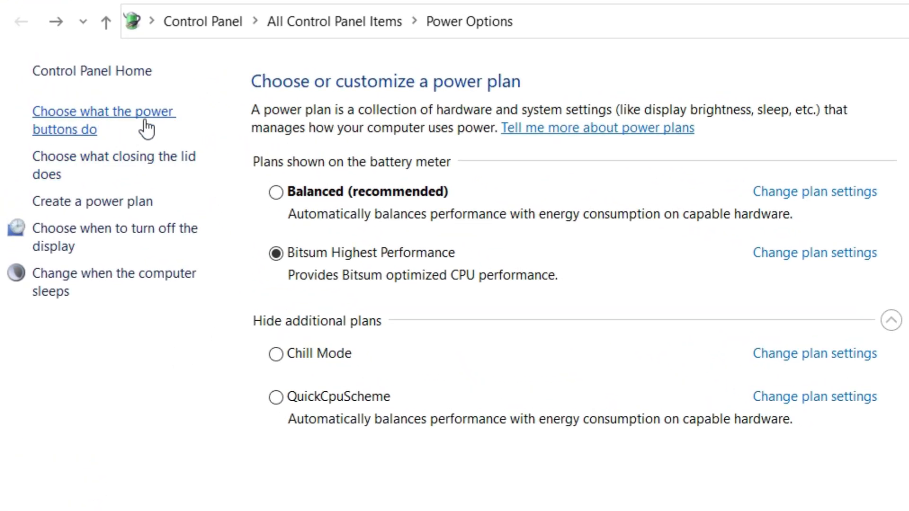
left_click(145, 128)
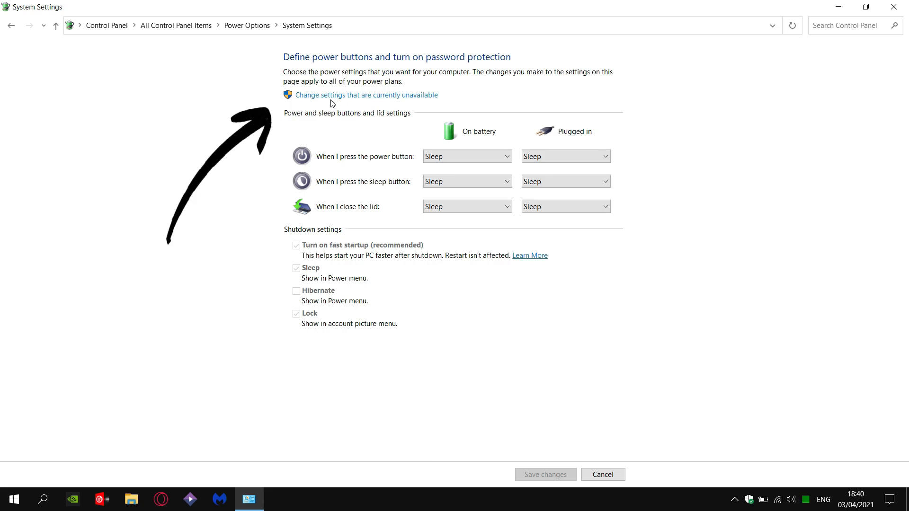
left_click(436, 95)
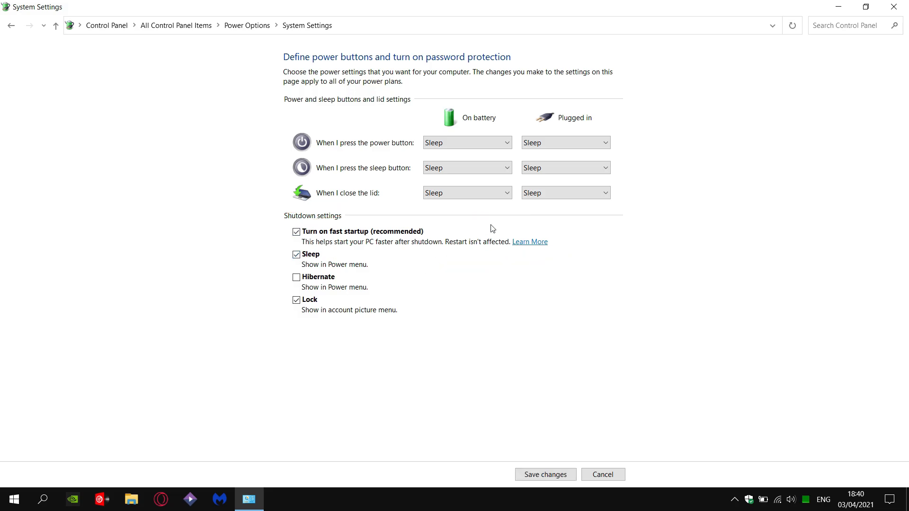
left_click(555, 476)
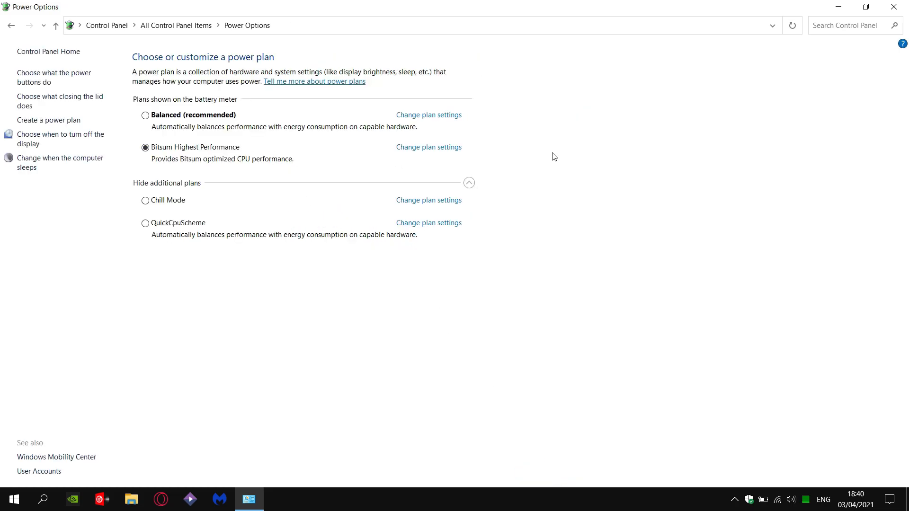
left_click(893, 6)
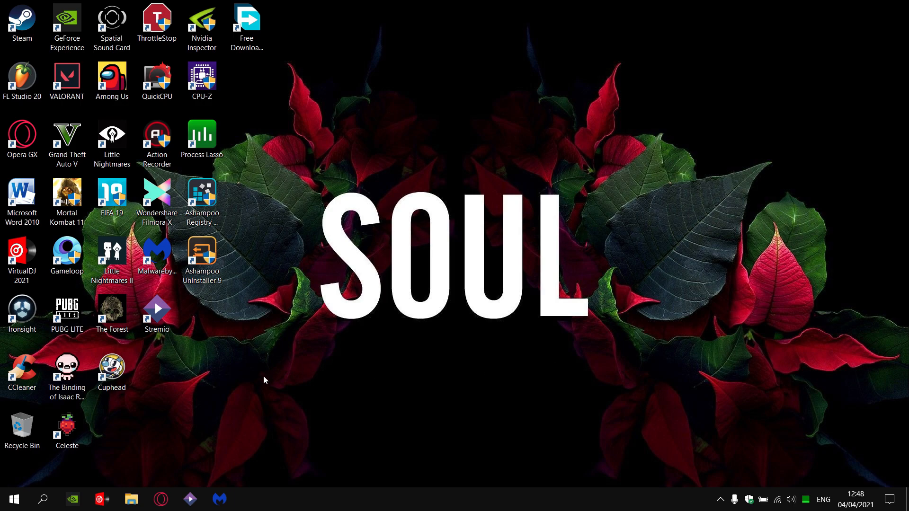
Open Device Manager in a maximized window and collapse the Network adapters and System devices categories.
right_click(14, 501)
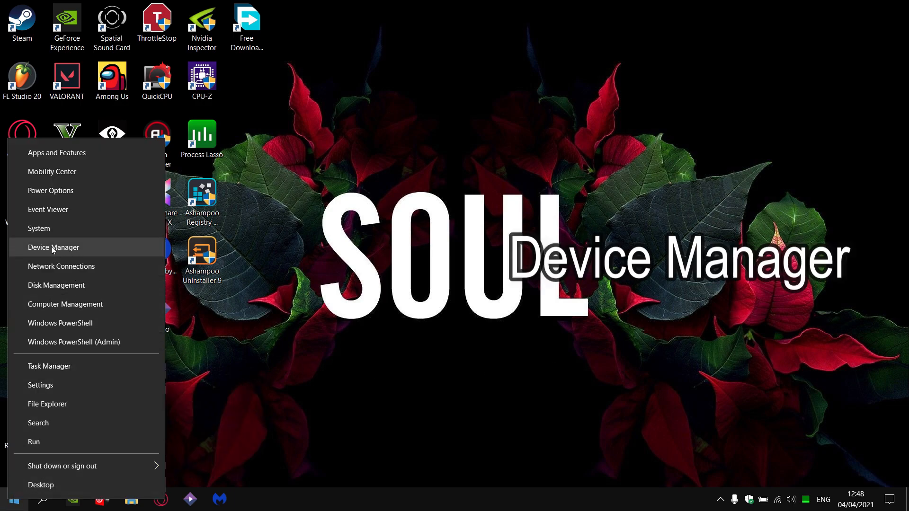
left_click(109, 246)
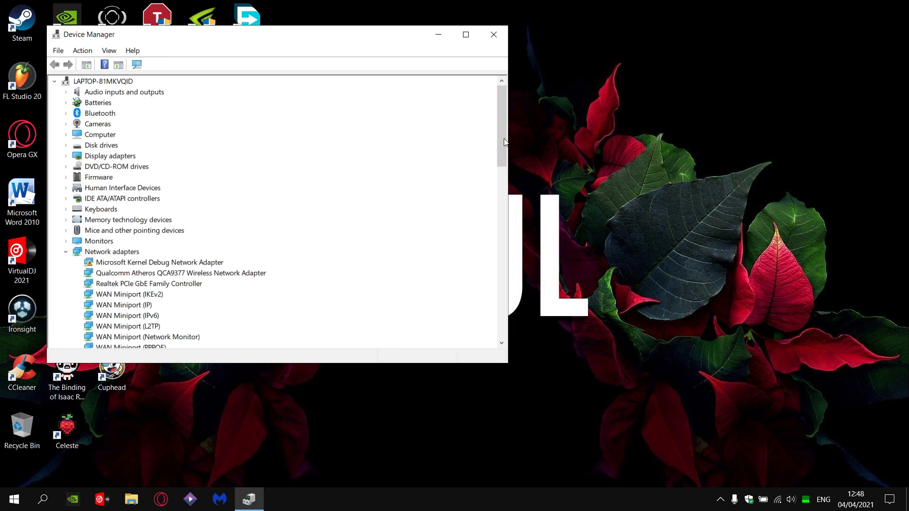
left_click(465, 34)
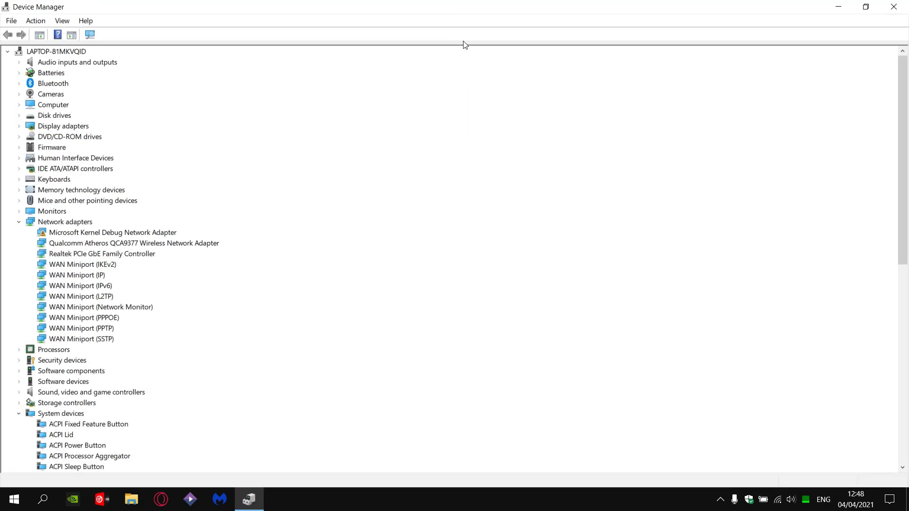
left_click(19, 221)
left_click(18, 296)
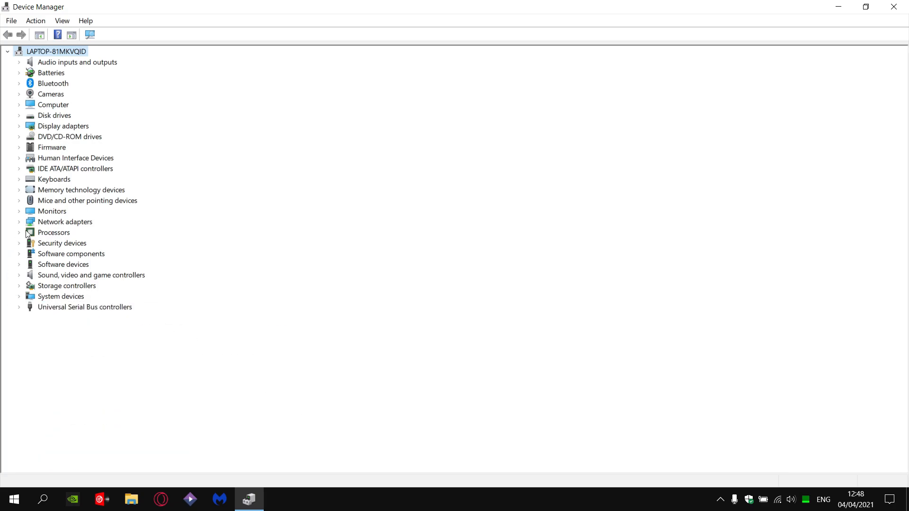
Expand the Network adapters category and open the advanced properties of the Qualcomm Atheros QCA9377 Wireless Network Adapter.
left_click(75, 223)
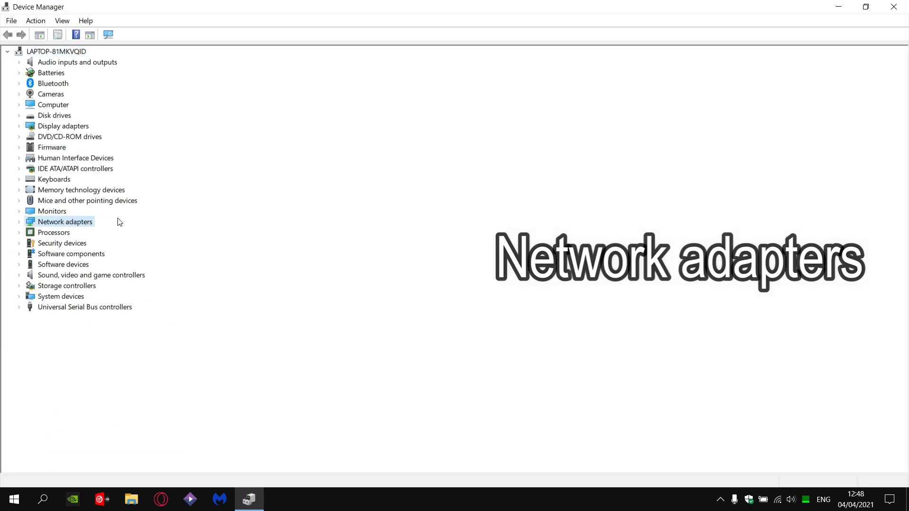
left_click(19, 222)
left_click(70, 243)
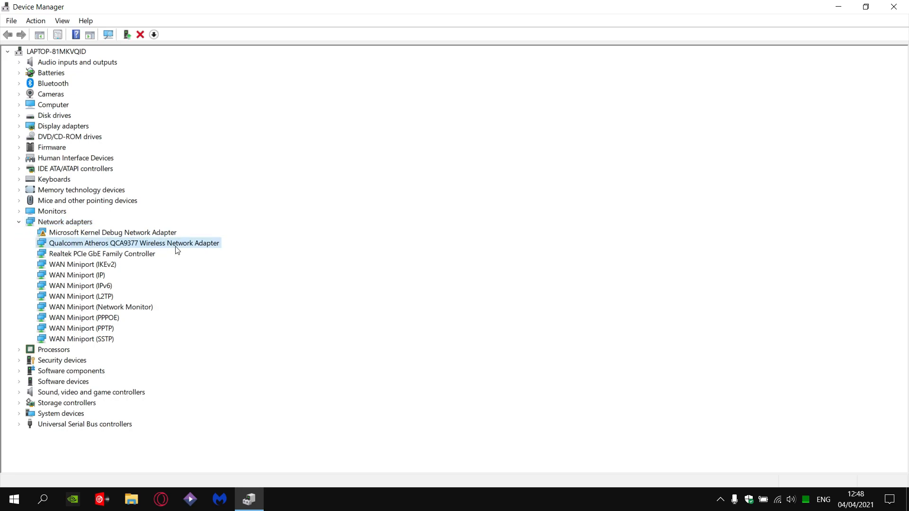
right_click(185, 245)
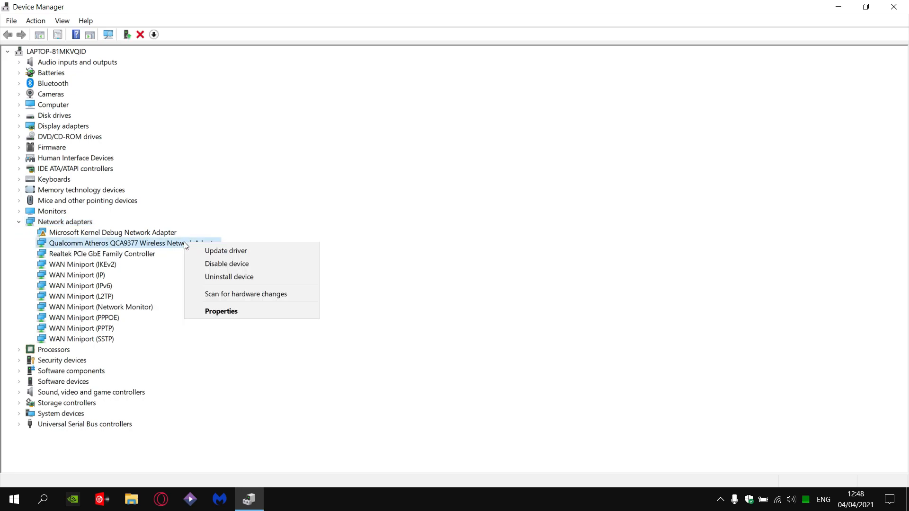
left_click(214, 312)
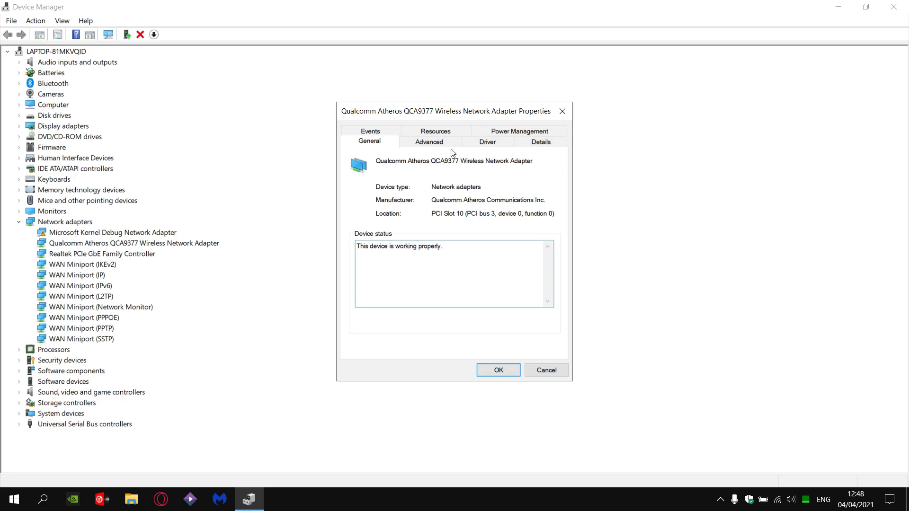
left_click(429, 143)
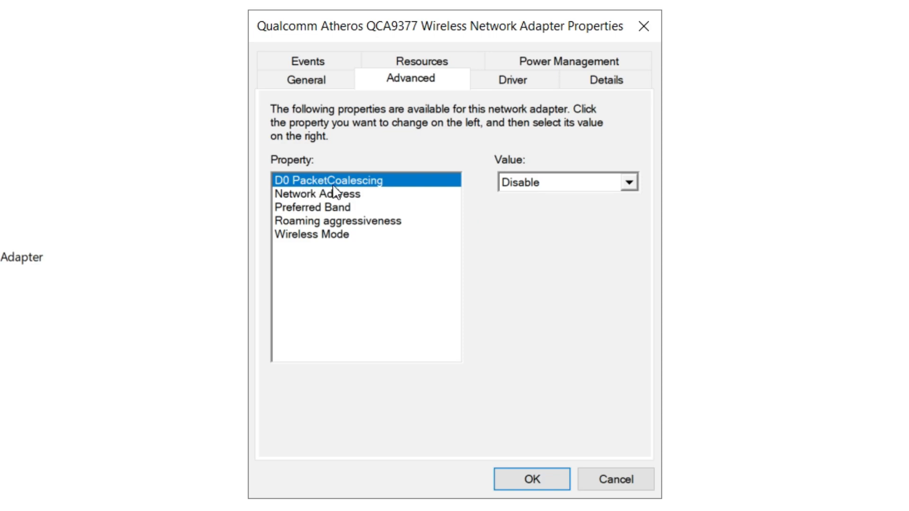
Set the wireless adapter's D0 PacketCoalescing to Disable and its Preferred Band to 1 - No Preference.
left_click(523, 185)
left_click(522, 197)
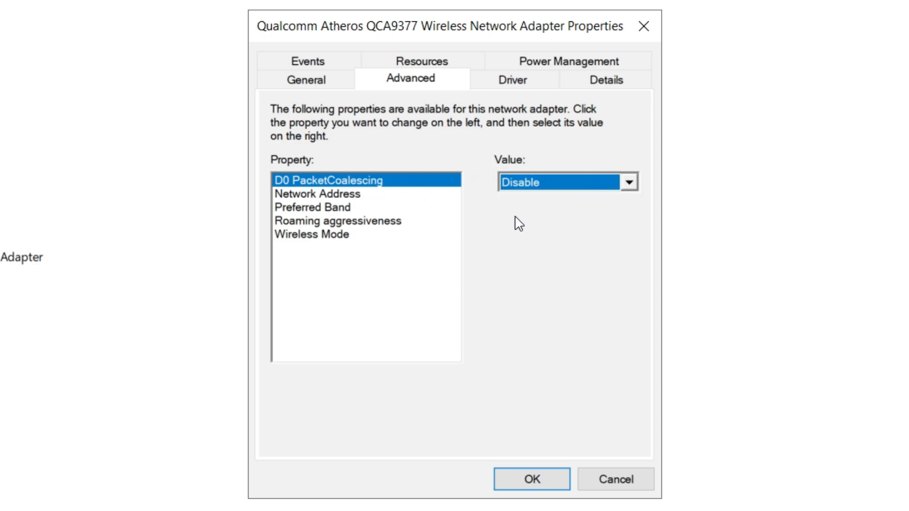
left_click(331, 195)
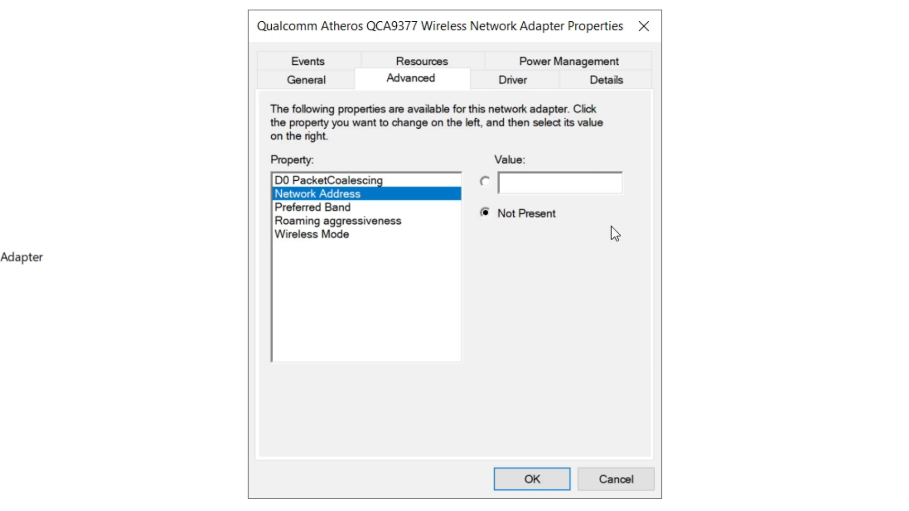
left_click(308, 210)
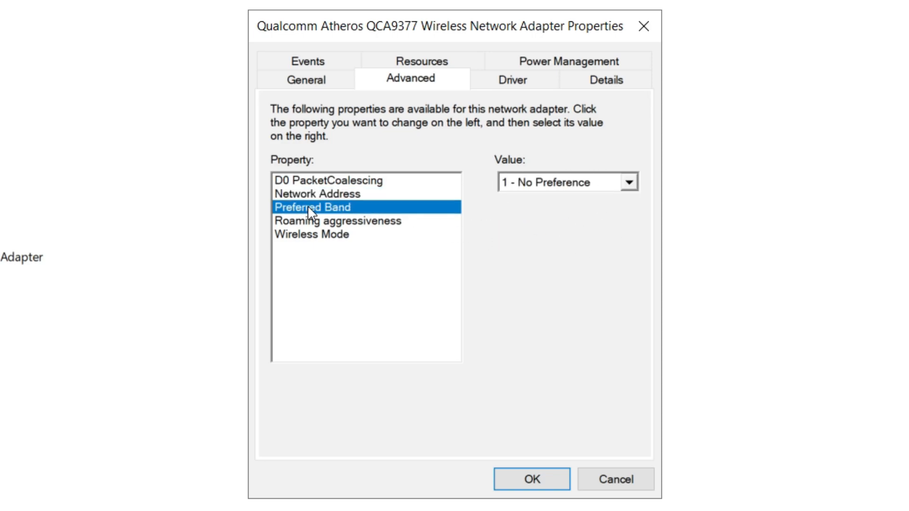
left_click(578, 184)
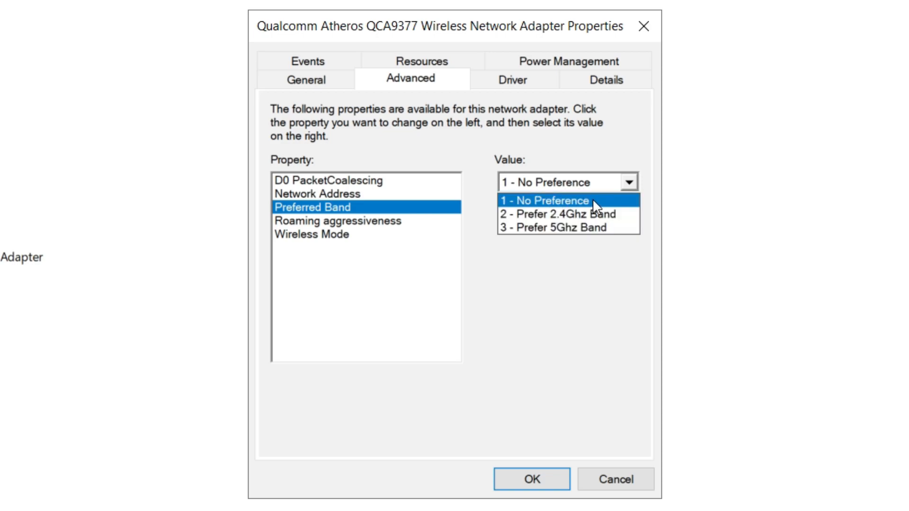
left_click(592, 200)
left_click(611, 187)
left_click(601, 200)
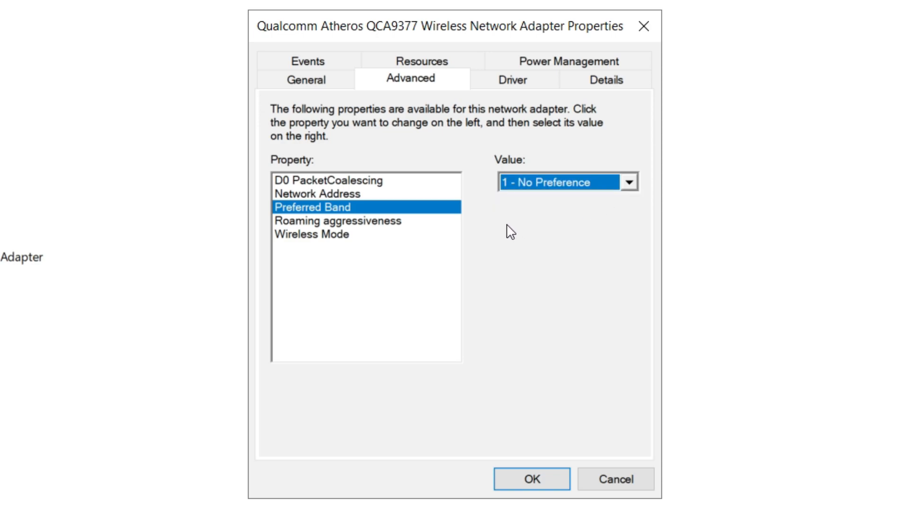
Set the wireless adapter's Roaming aggressiveness to 5.Highest.
left_click(340, 223)
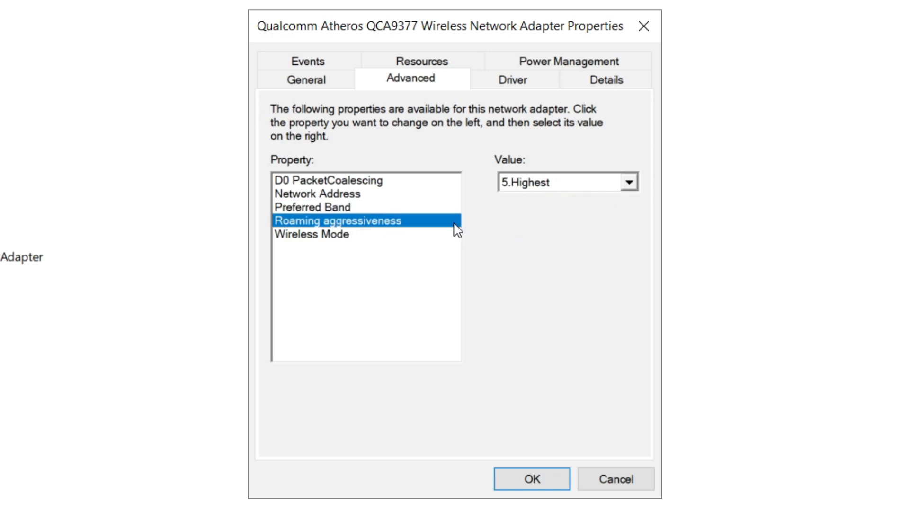
left_click(562, 183)
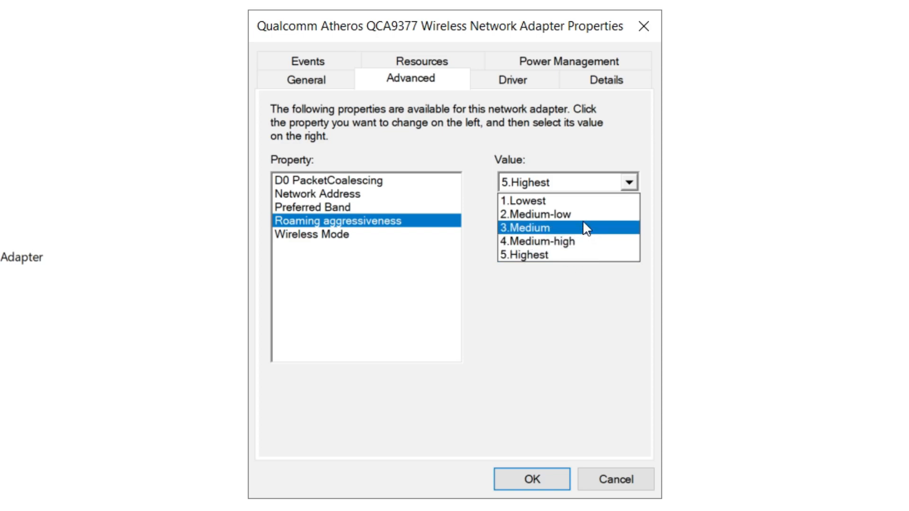
left_click(582, 258)
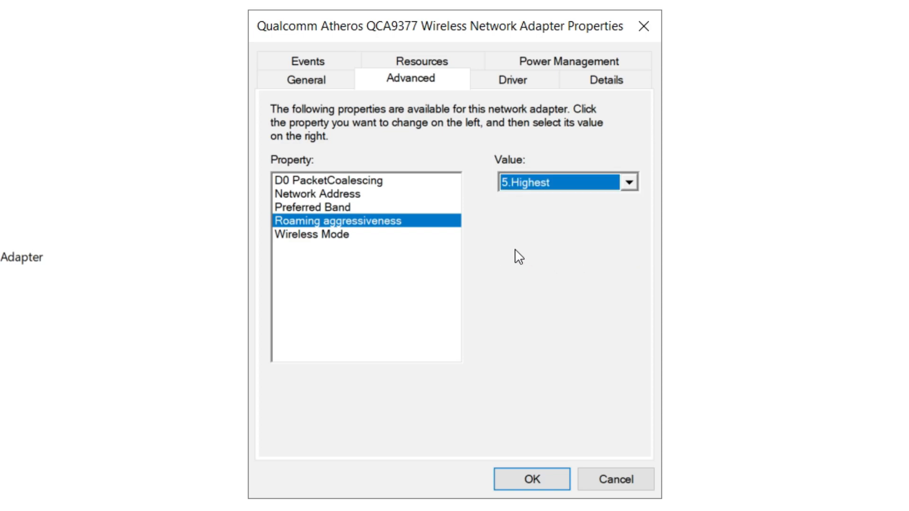
Set Wireless Mode to 12 - 11 a/b/g/n/ac, check the adapter's power management options, and accept the properties.
left_click(326, 237)
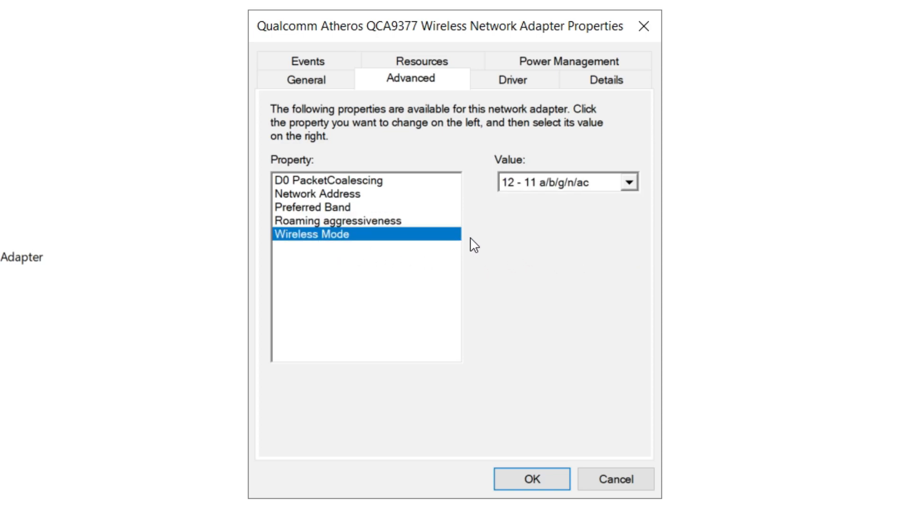
left_click(538, 189)
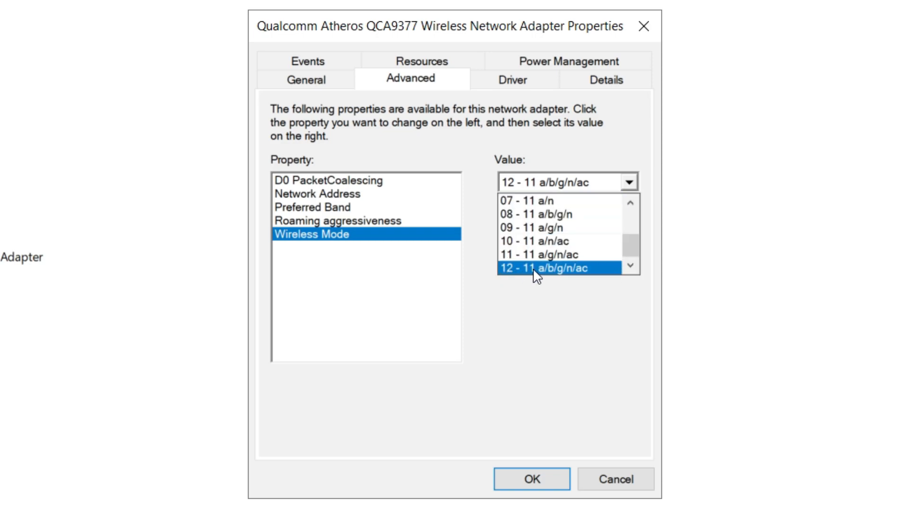
mouse_move(631, 242)
left_mouse_down()
mouse_move(631, 224)
mouse_move(631, 252)
left_mouse_up()
left_click(592, 267)
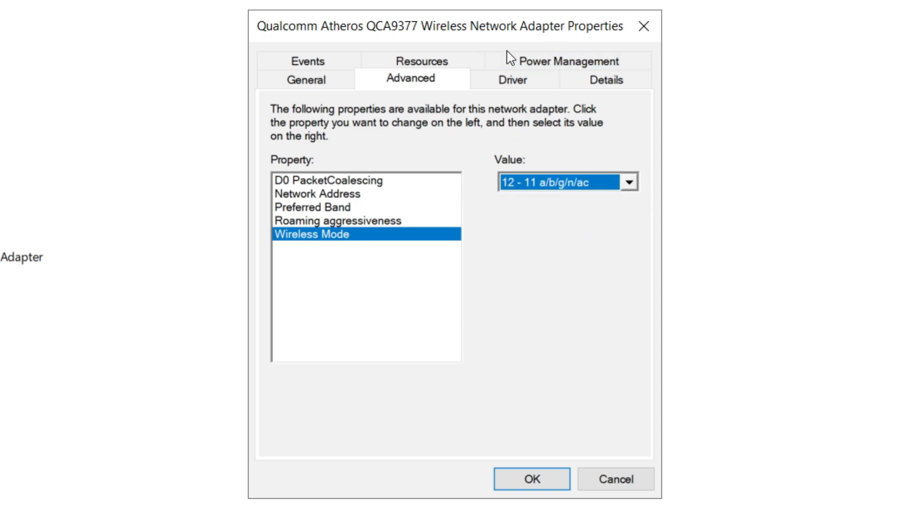
left_click(637, 65)
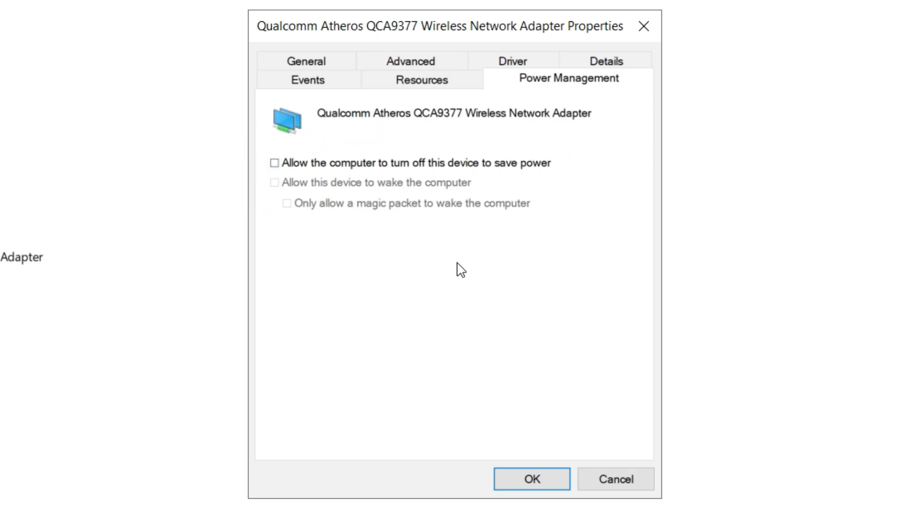
left_click(551, 481)
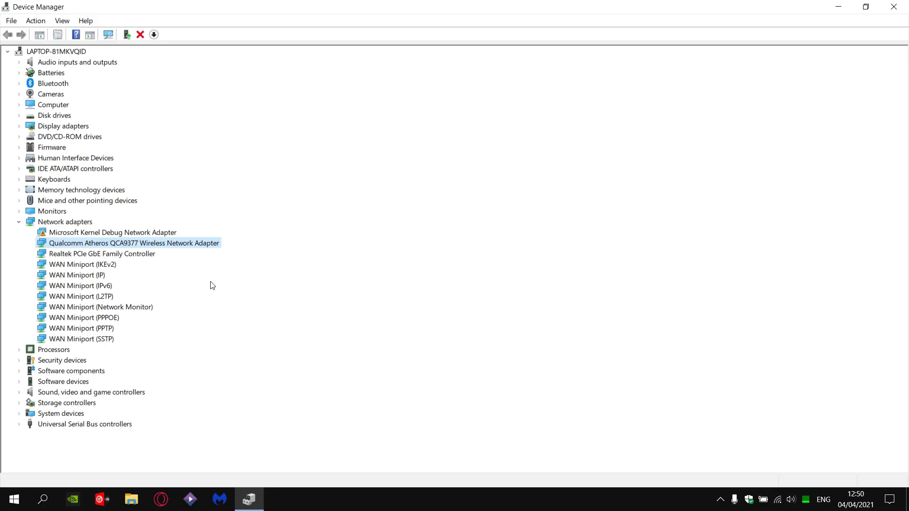
Open the advanced properties of the Realtek PCIe GbE Family Controller and set Advanced EEE to Disabled.
left_click(65, 256)
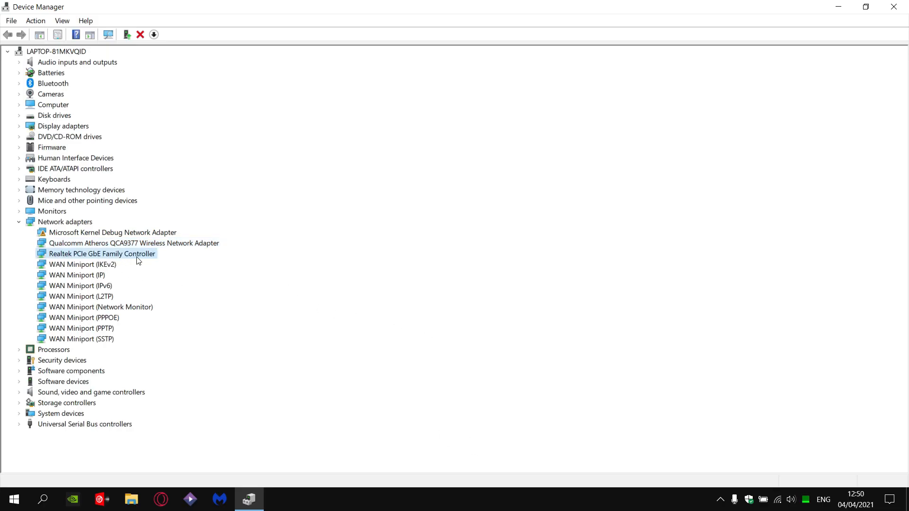
right_click(85, 256)
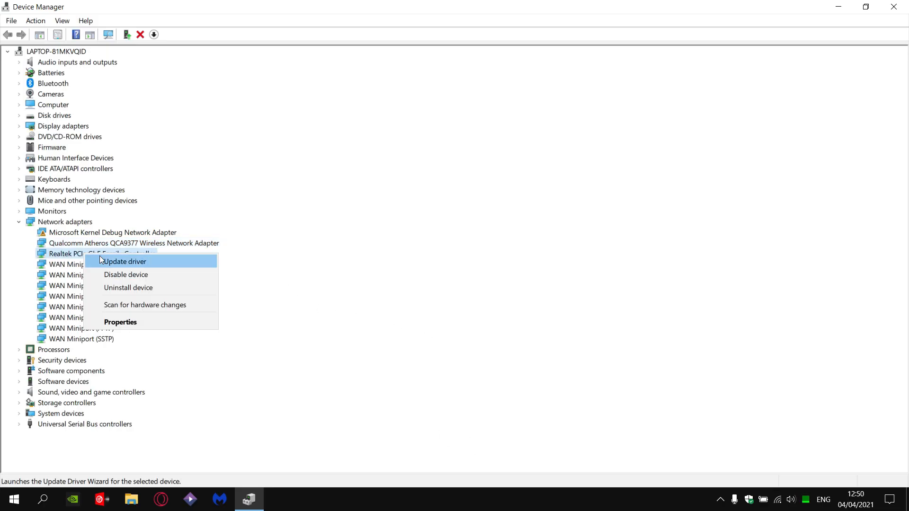
left_click(123, 320)
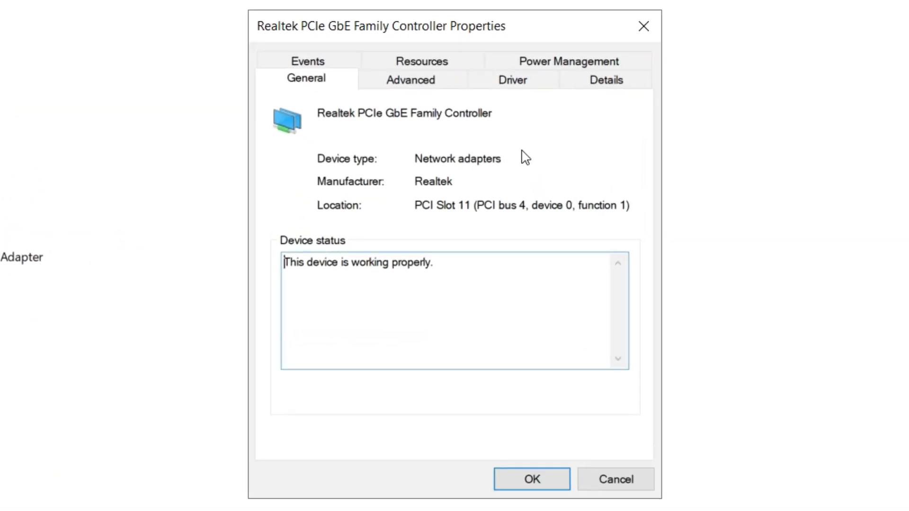
left_click(437, 85)
mouse_move(451, 222)
left_mouse_down()
mouse_move(462, 318)
mouse_move(466, 213)
left_mouse_up()
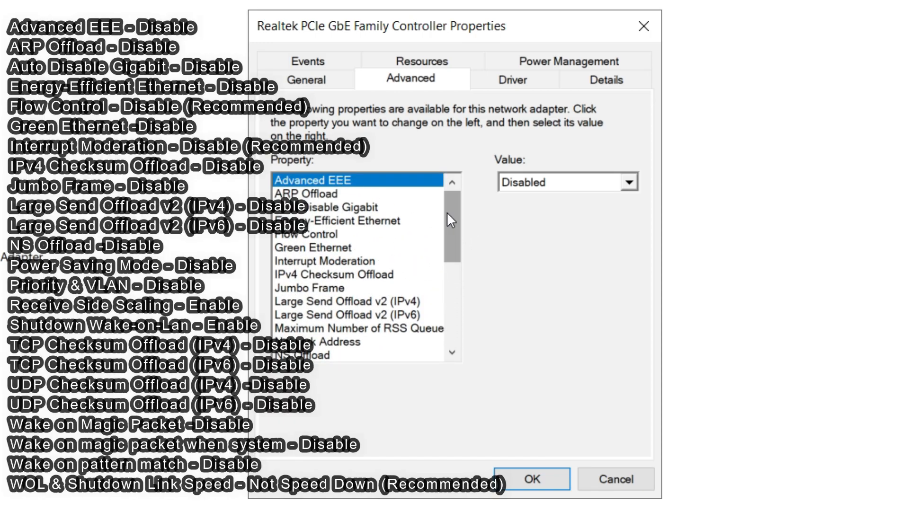
left_click(554, 182)
left_click(539, 198)
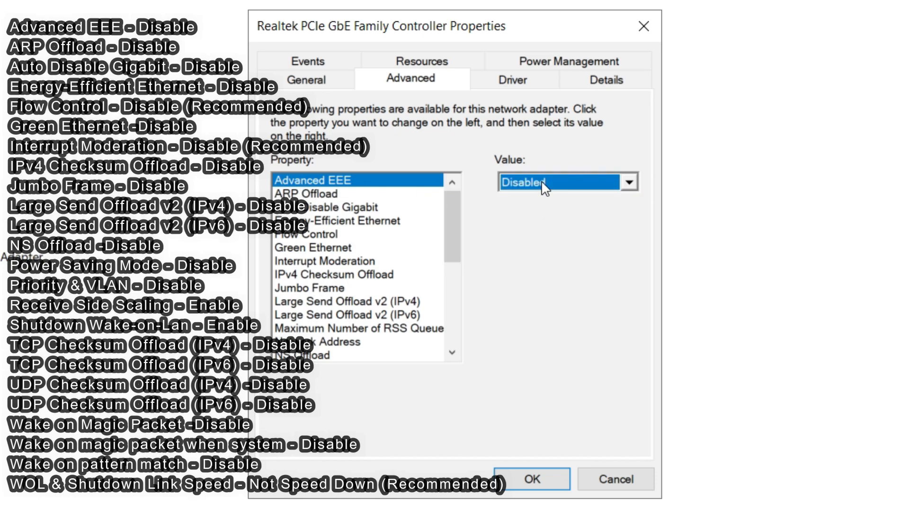
Review the values of the Realtek controller's advanced properties from ARP Offload through Power Saving Mode.
left_click(311, 193)
key("Down")
key("Down")
key("Down")
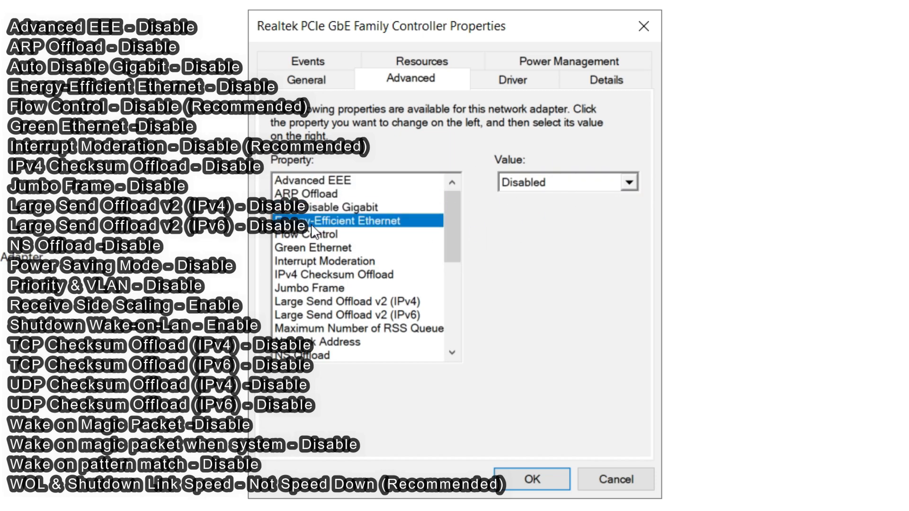
key("Down")
key("Down")
key("Down")
key("Down")
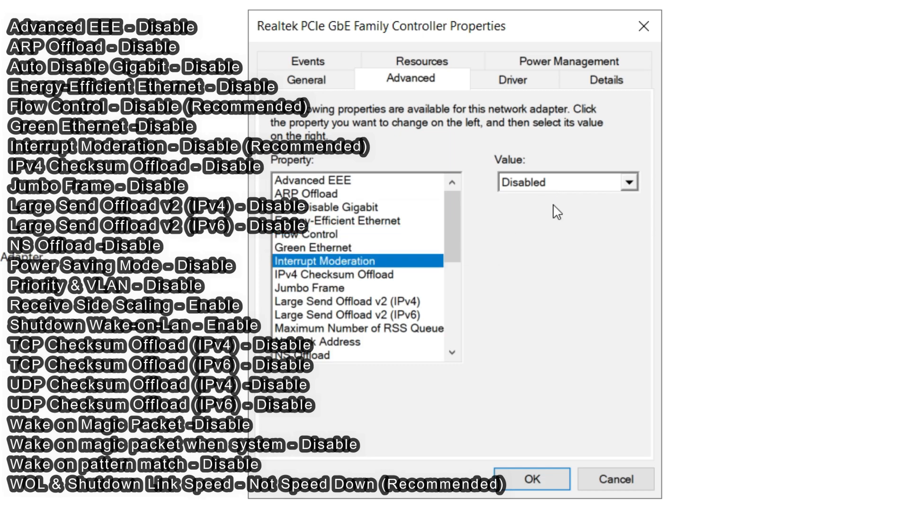
key("Down")
key("Down")
key("Down")
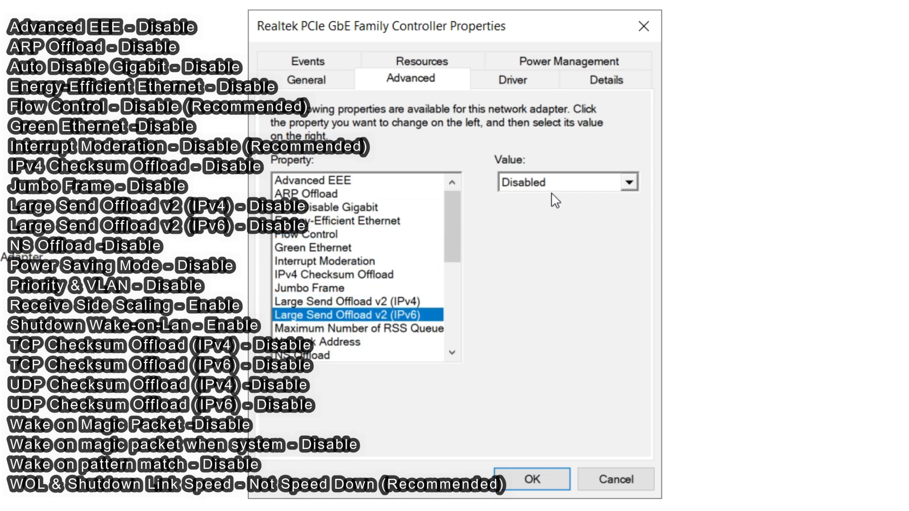
left_click(346, 342)
left_click_drag(458, 246, 457, 297)
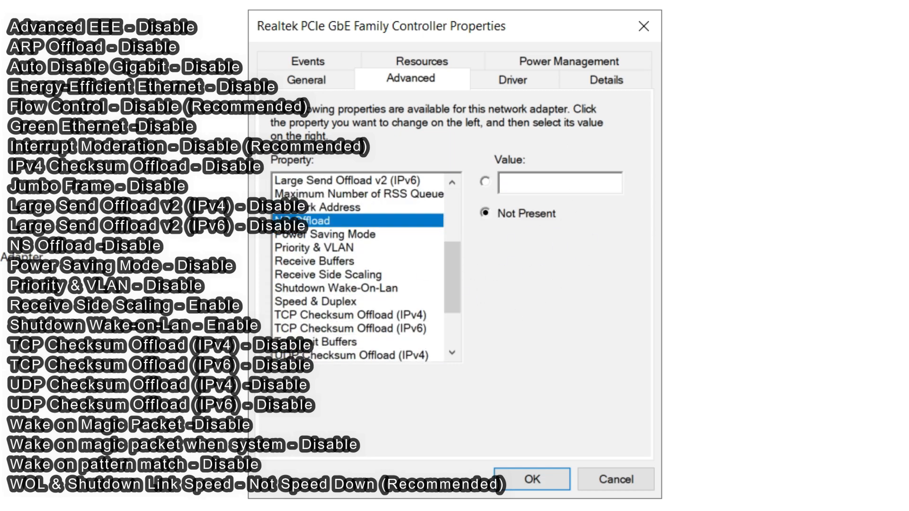
left_click(289, 221)
left_click(283, 233)
Set the Realtek controller's Priority & VLAN to Priority & VLAN Disabled and its Receive Side Scaling to Enabled.
left_click(339, 248)
left_click(629, 182)
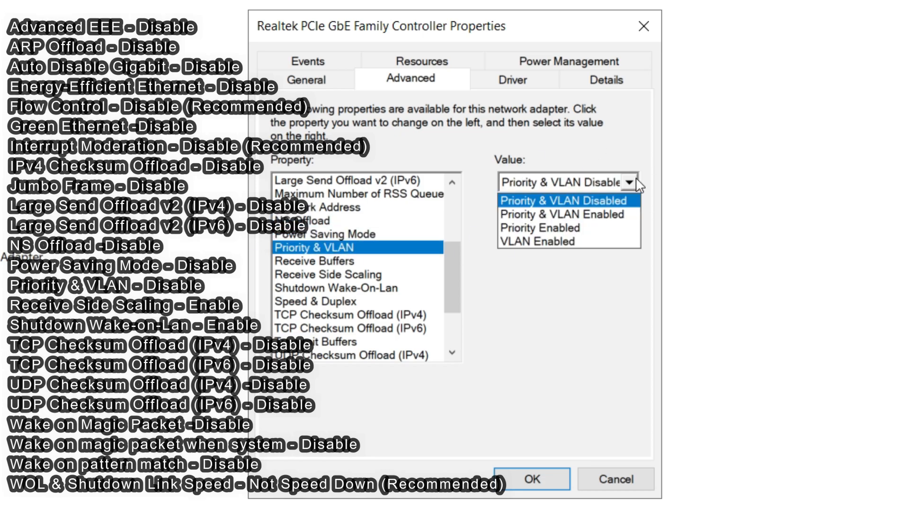
left_click(566, 197)
left_click(314, 261)
left_click(328, 275)
left_click(629, 183)
left_click(520, 215)
Check Shutdown Wake-On-Lan and keep Speed & Duplex set to Auto Negotiation.
left_click(328, 289)
left_click(331, 301)
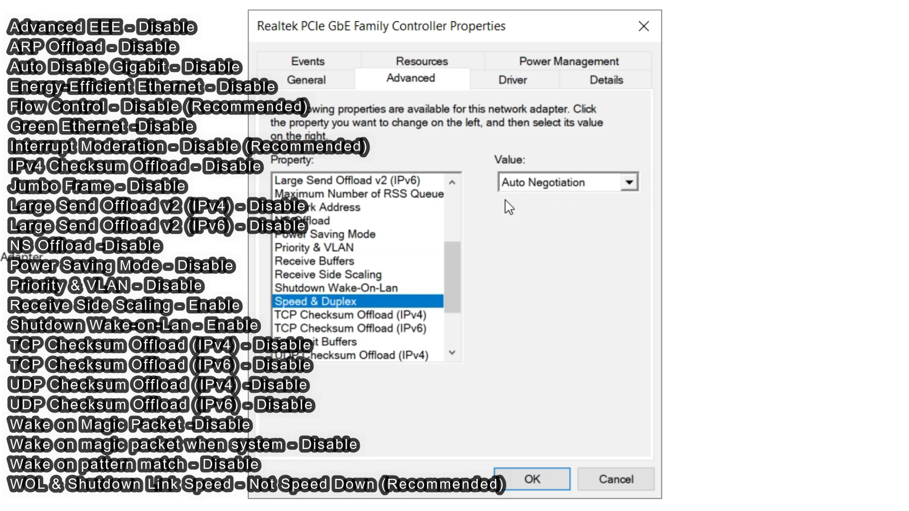
left_click(502, 182)
left_click(607, 277)
Review the checksum offload, Transmit Buffers, VLAN ID and Wake on Magic Packet values of the Realtek controller.
scroll(428, 288, "down", 2)
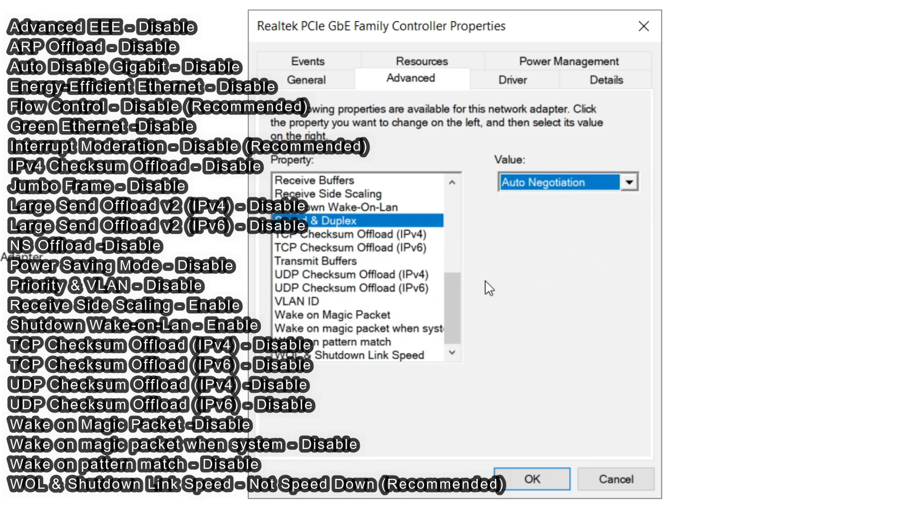
left_click(333, 234)
left_click(340, 247)
key("Down")
key("Down")
key("Down")
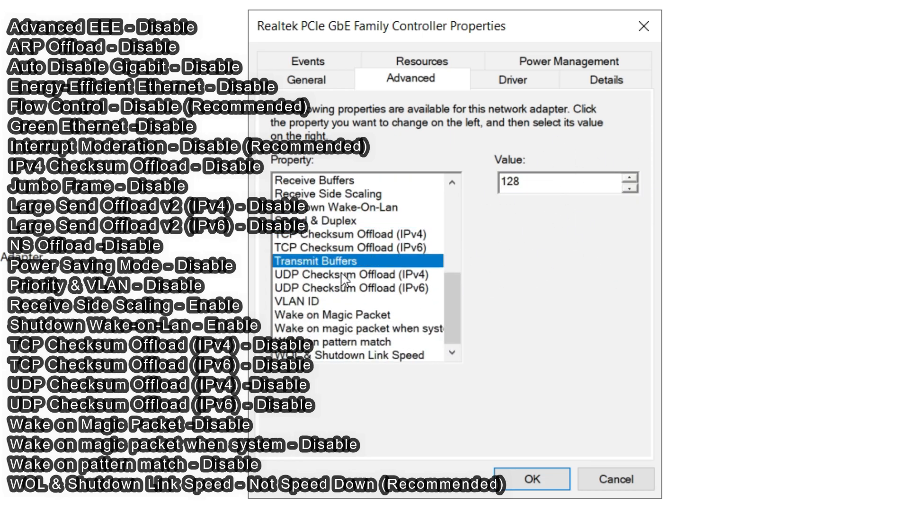
key("Down")
key("Down")
key("Down")
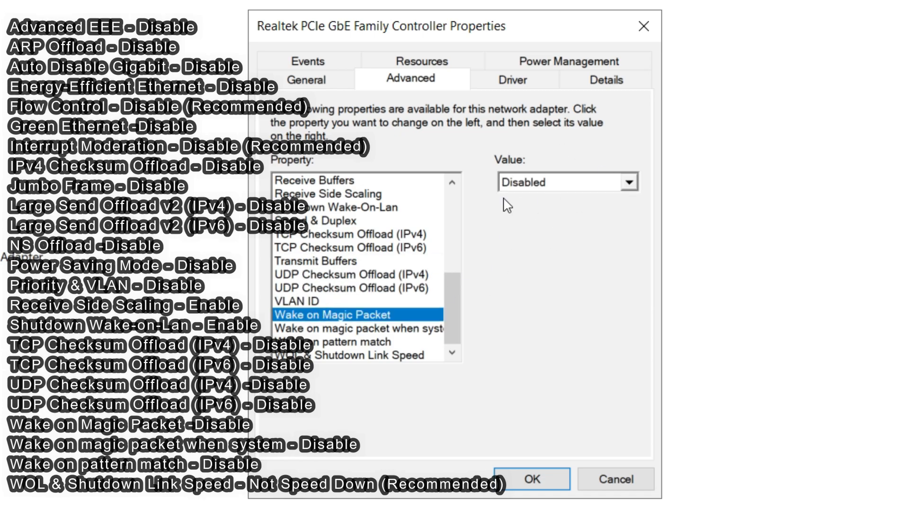
key("Down")
Set WOL & Shutdown Link Speed to Not Speed Down and open the Realtek controller's power management options.
key("Down")
left_click(555, 183)
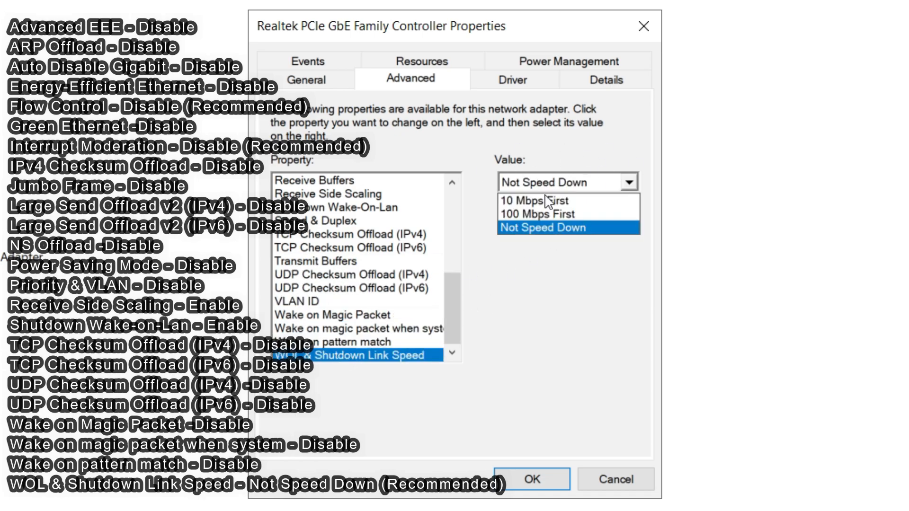
left_click(509, 223)
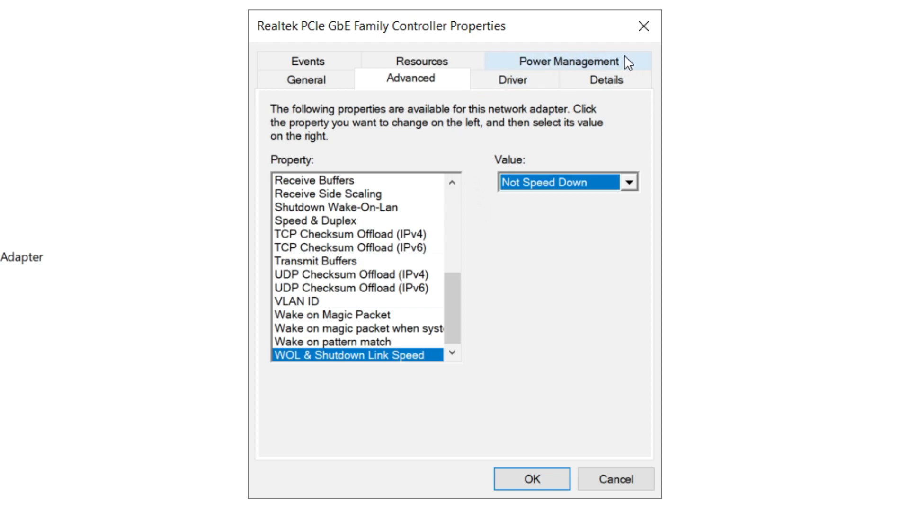
left_click(630, 62)
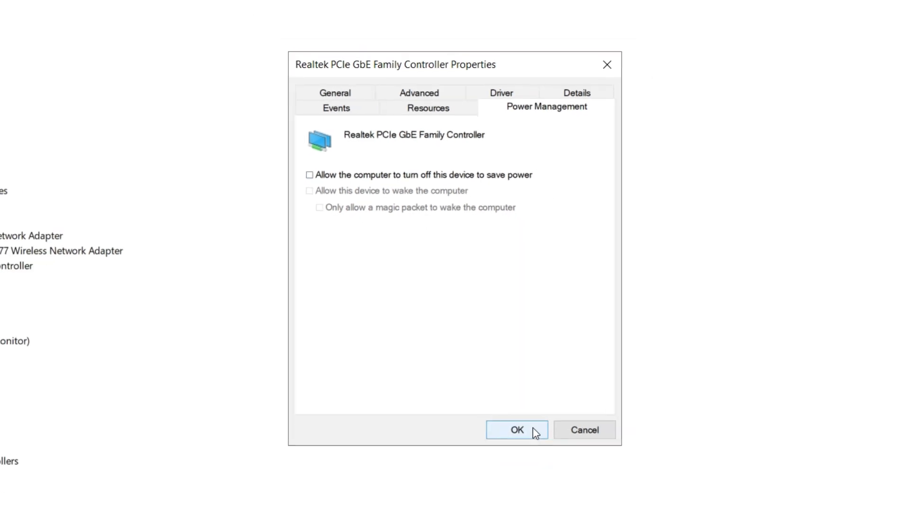
Accept the Realtek controller's properties, and expand System devices in place of the network adapters.
left_click(531, 429)
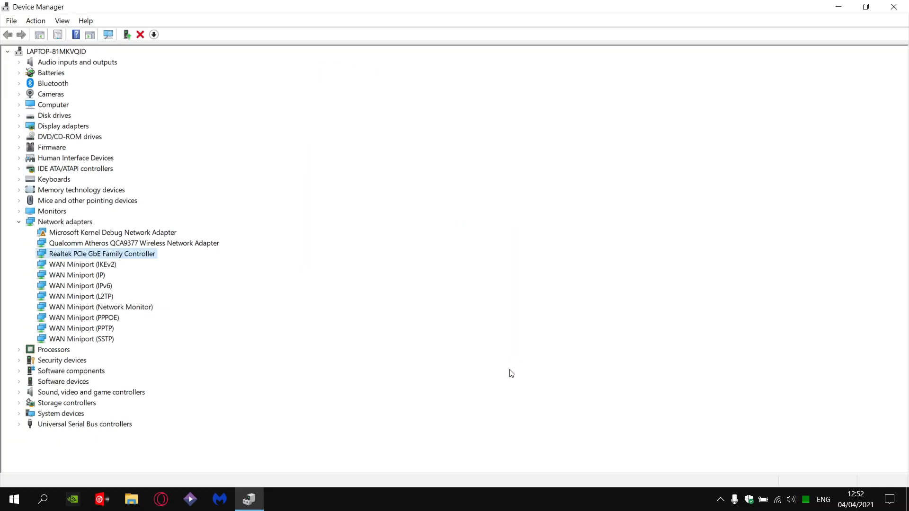
left_click(19, 221)
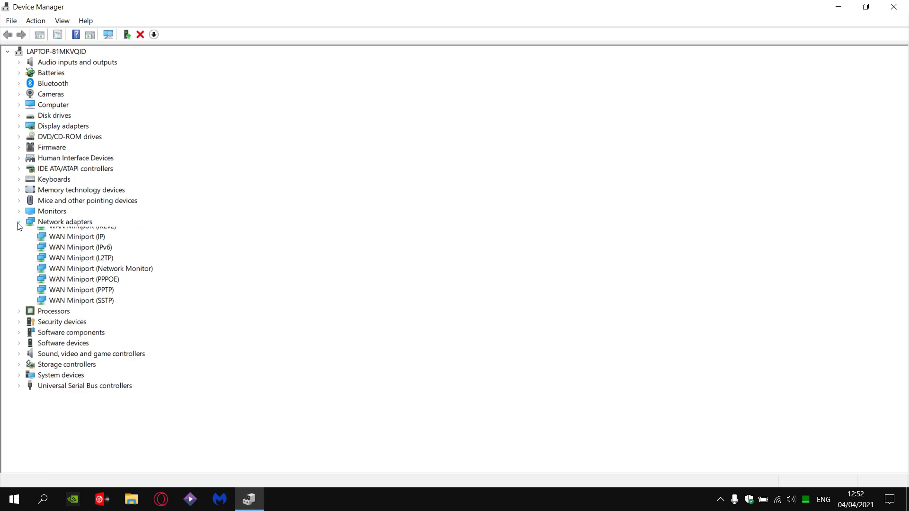
left_click(82, 298)
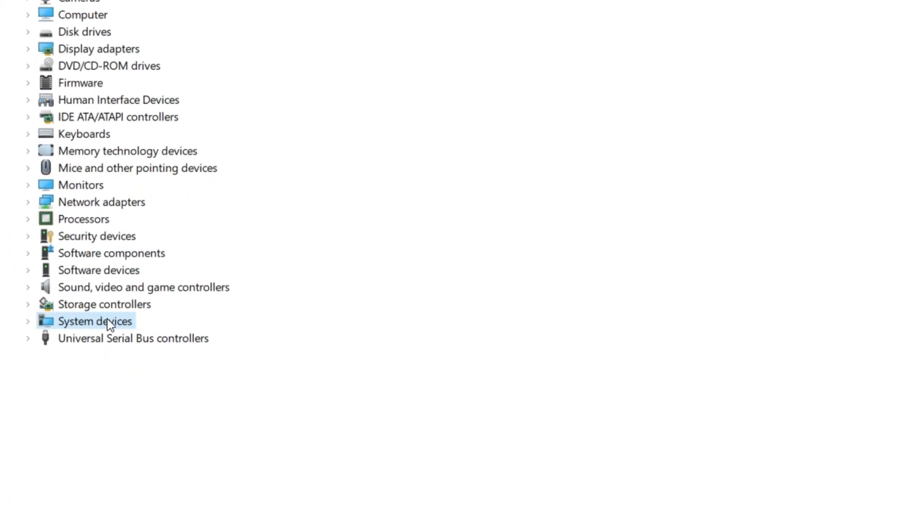
left_click(25, 322)
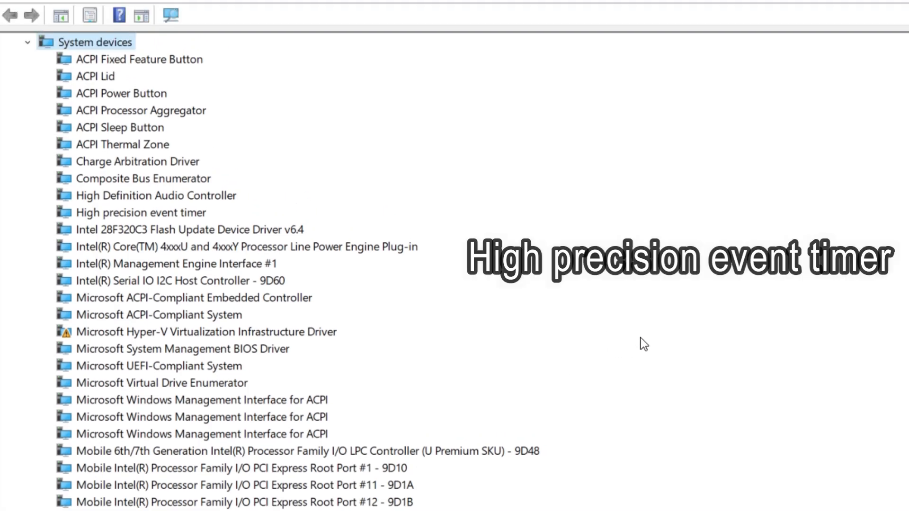
Disable the High precision event timer under System devices and close Device Manager.
left_click(90, 214)
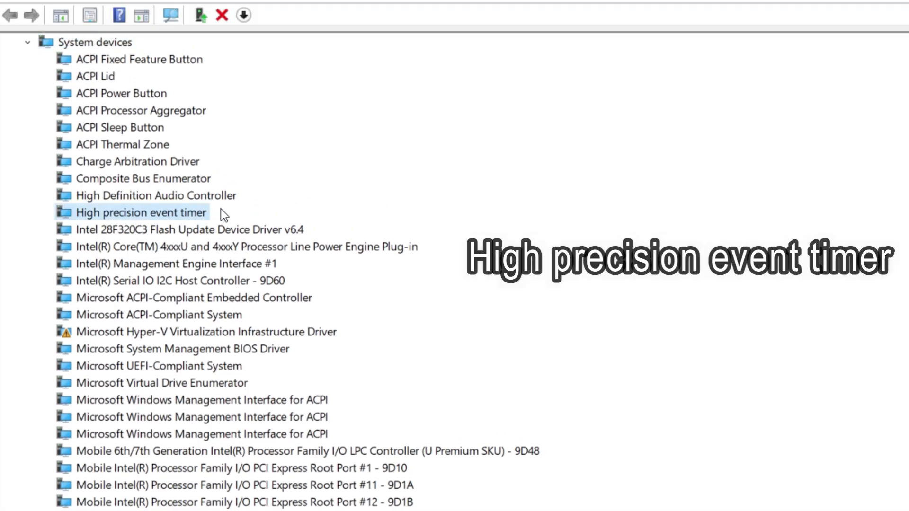
right_click(124, 209)
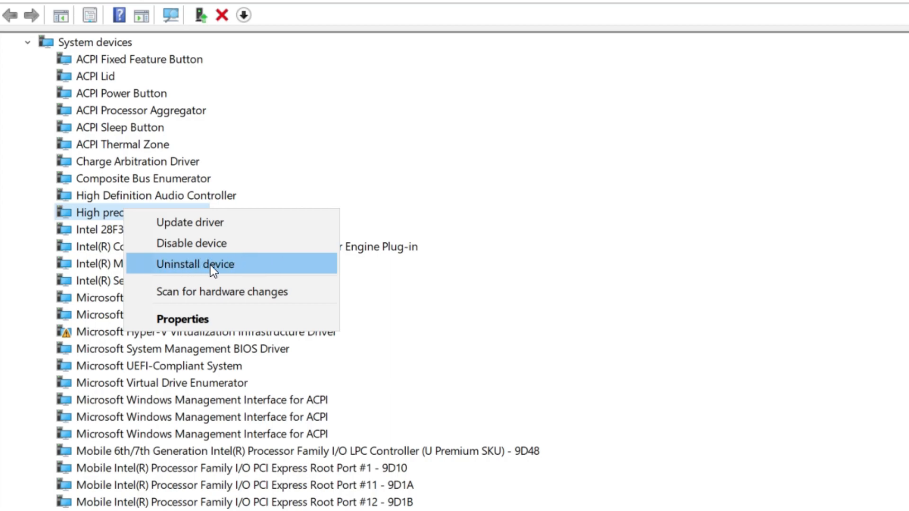
left_click(165, 243)
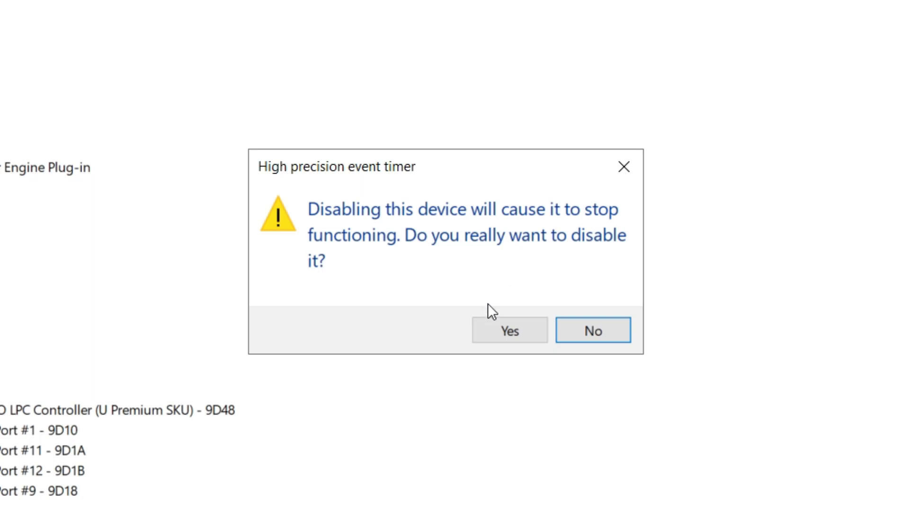
left_click(512, 331)
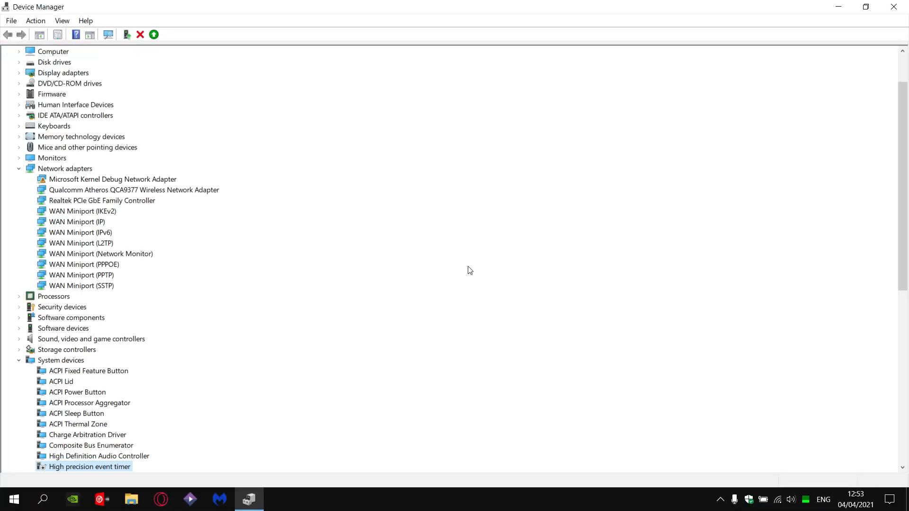
scroll(71, 279, "down", 6)
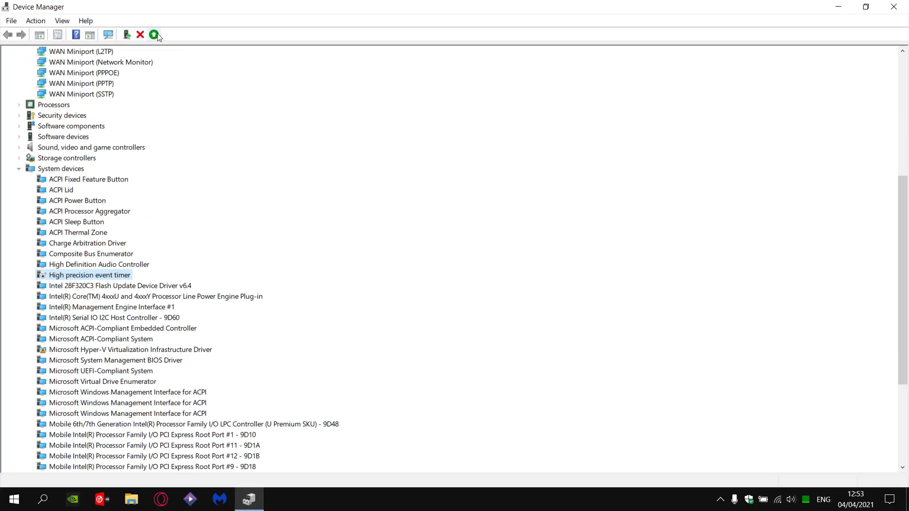
left_click(893, 6)
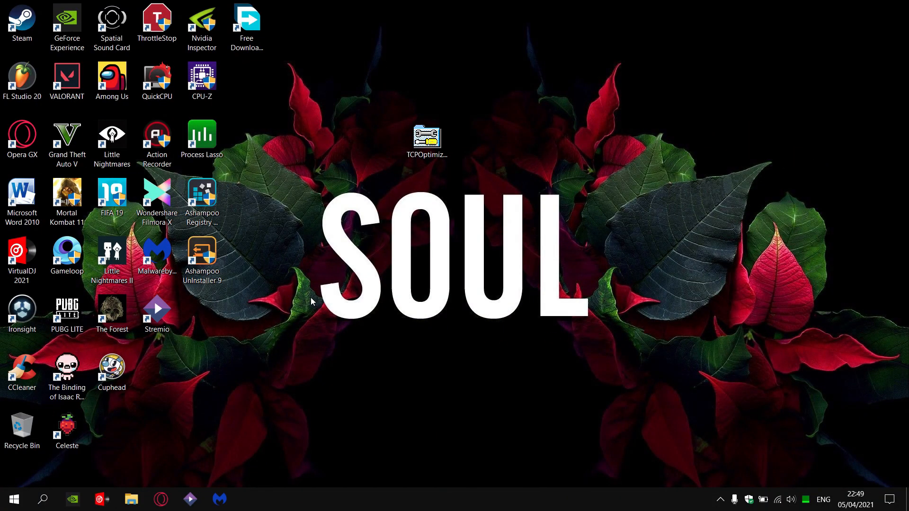
Run TCPOptimizer.exe from the desktop as administrator and allow it to make changes to the device.
mouse_move(438, 124)
left_mouse_down()
mouse_move(399, 84)
mouse_move(436, 80)
mouse_move(439, 124)
left_mouse_up()
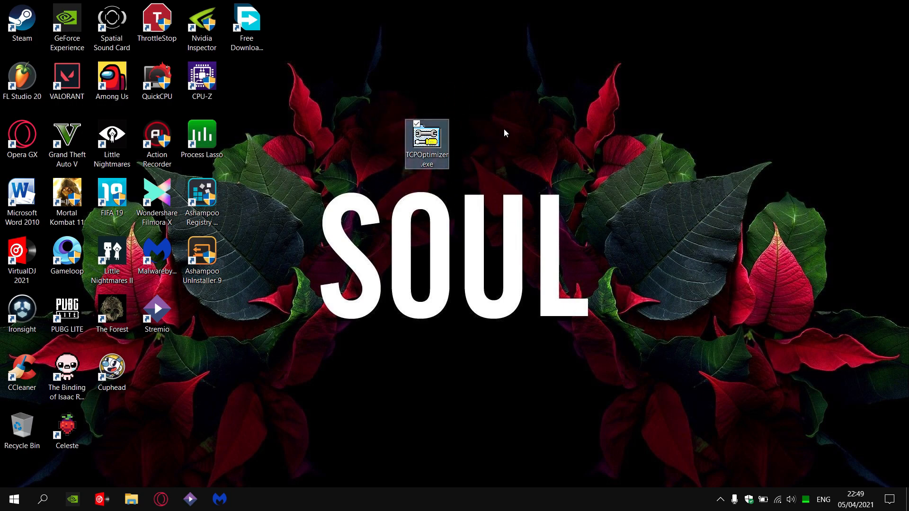
right_click(419, 136)
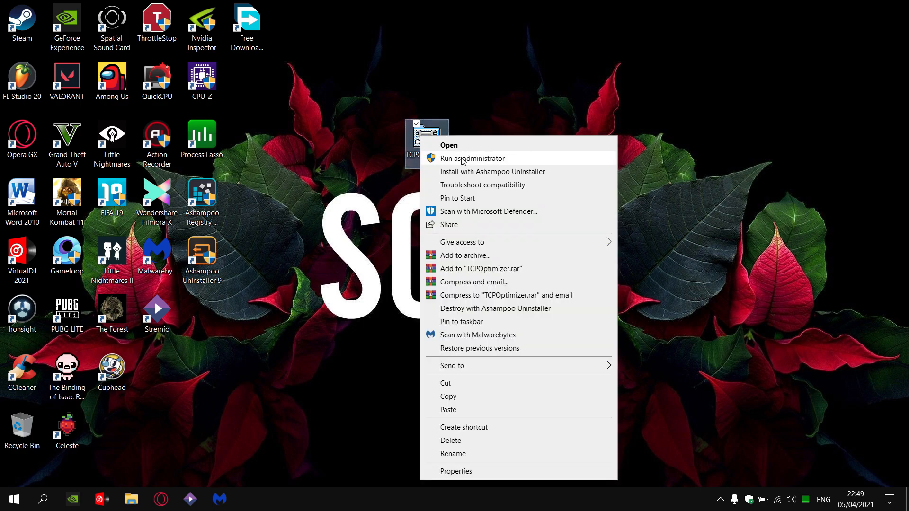
left_click(541, 160)
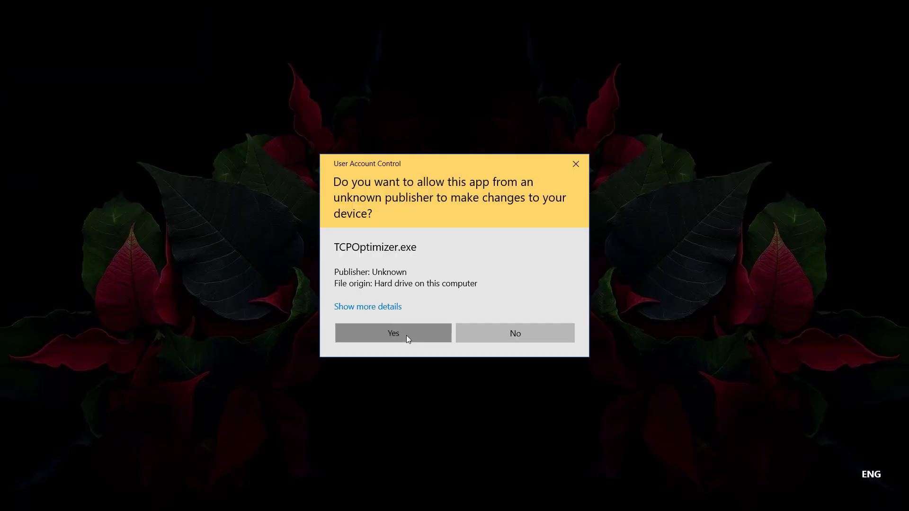
left_click(405, 335)
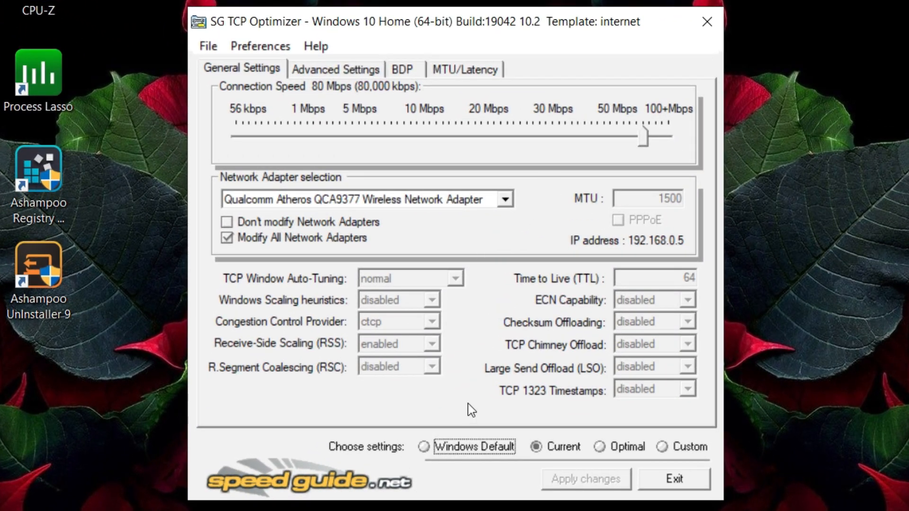
Choose Custom settings with a connection speed of 40 Mbps, check the advanced settings and apply the changes.
left_click(662, 447)
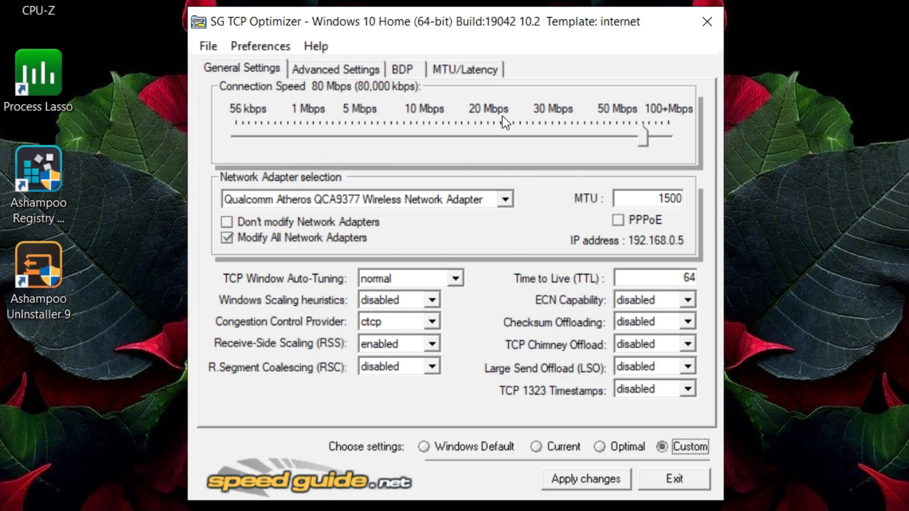
left_click_drag(643, 140, 572, 144)
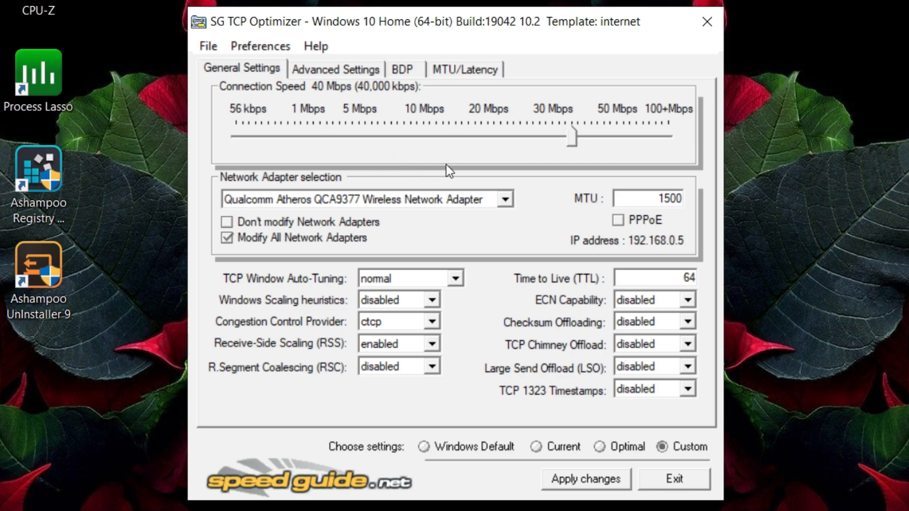
left_click(334, 69)
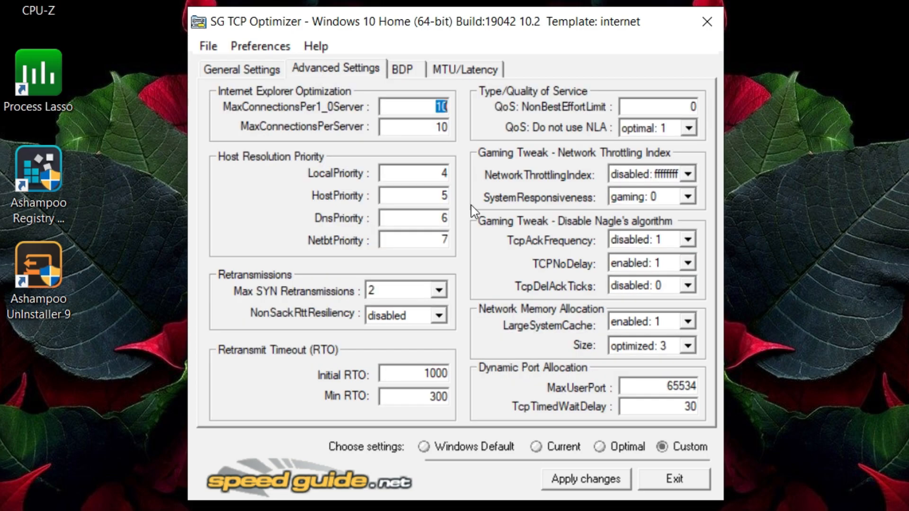
left_click(400, 114)
left_click(595, 486)
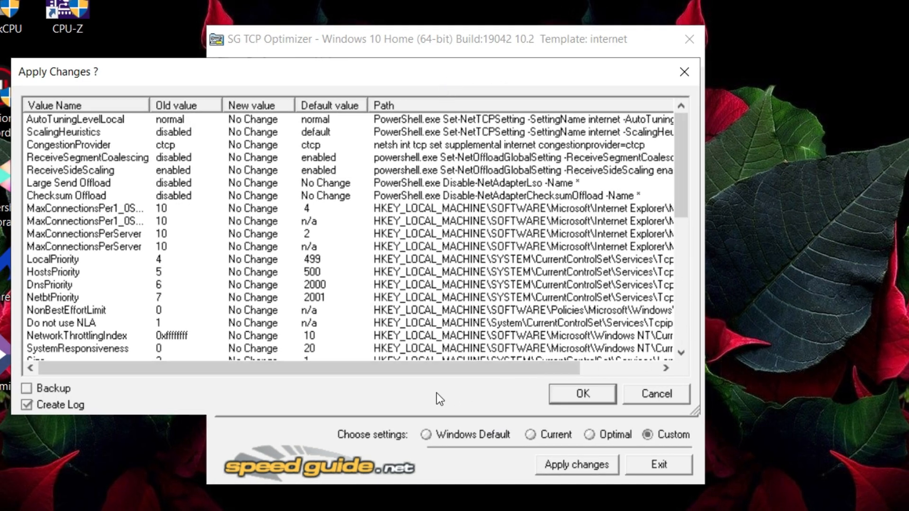
left_click(598, 399)
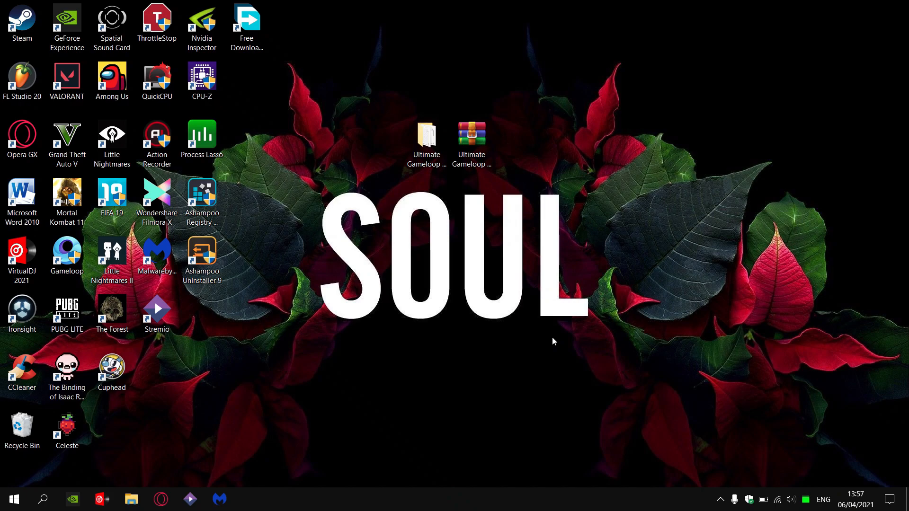
Open the extracted Ultimate Gameloop 7.1 Fix [NEW] BST Gaming Pack folder and display its contents as large icons.
left_click(461, 139)
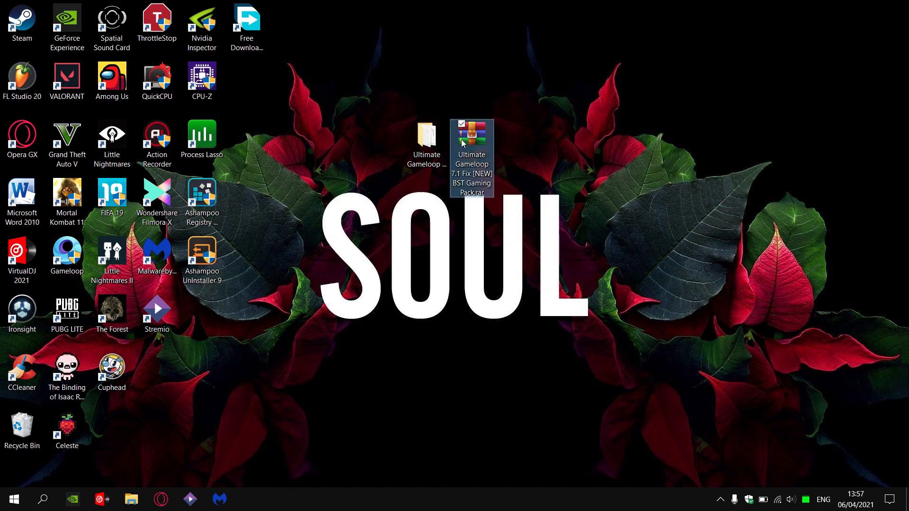
left_click_drag(461, 139, 475, 154)
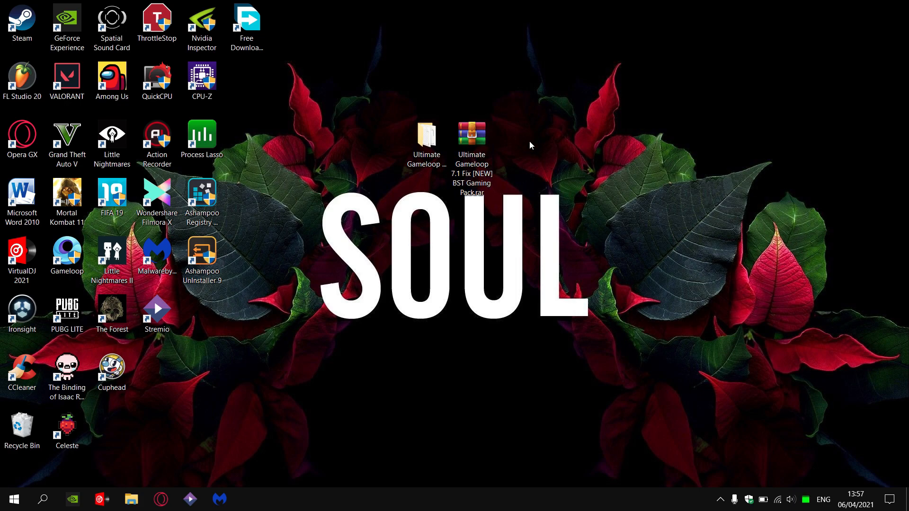
left_click(423, 142)
double_click(424, 142)
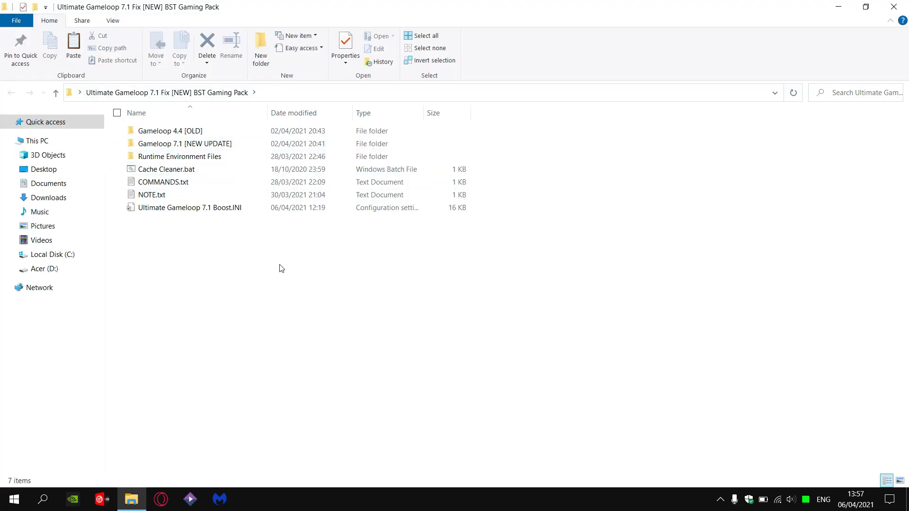
left_click(112, 20)
left_click(181, 37)
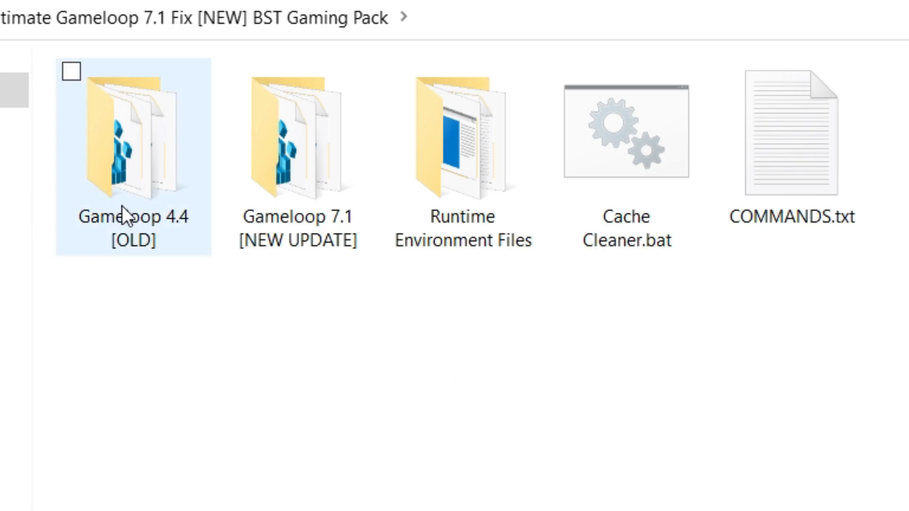
Open the Gameloop 7.1 [NEW UPDATE] folder and merge BOOST PUBG Responsiveness.reg into the registry.
left_click(122, 212)
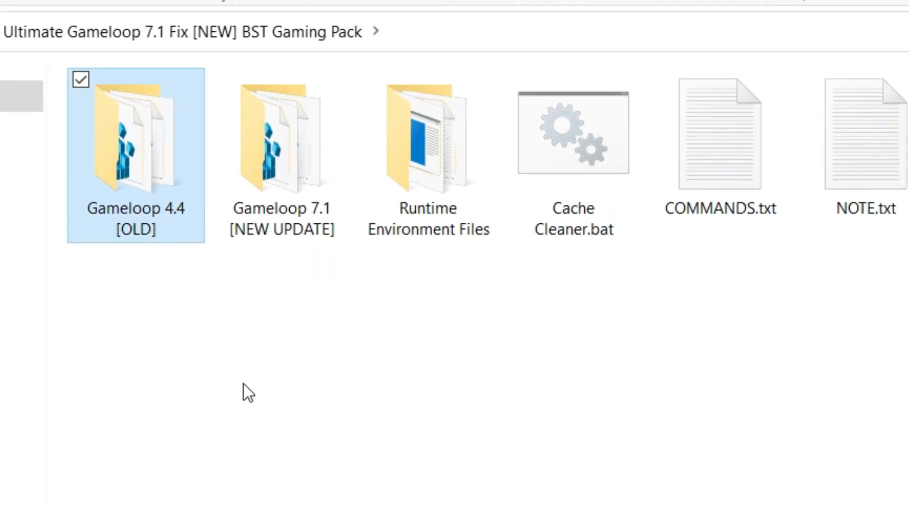
left_click(297, 224)
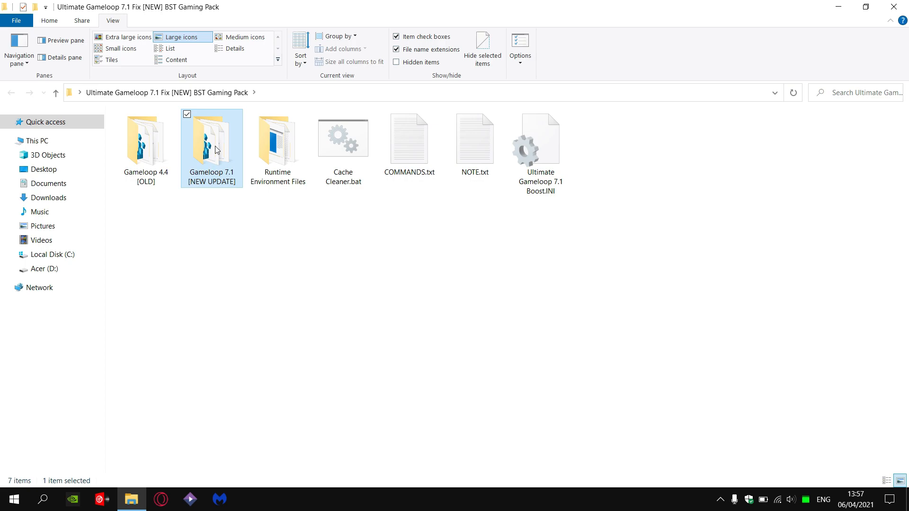
double_click(216, 149)
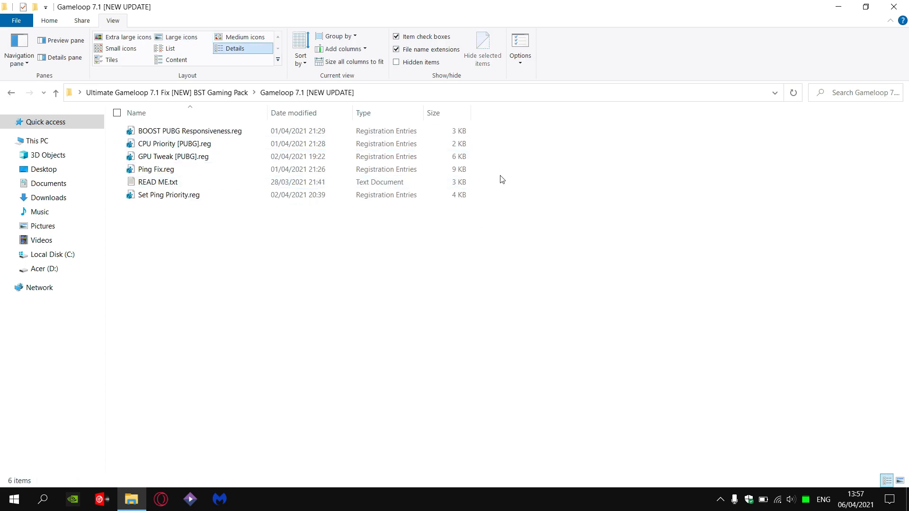
right_click(163, 132)
left_click(184, 138)
left_click(394, 322)
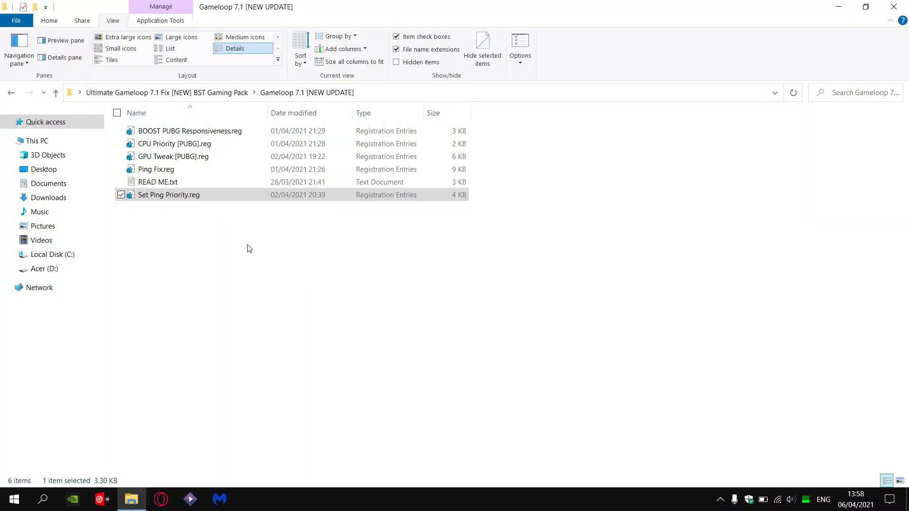
left_click(253, 249)
left_click(202, 185)
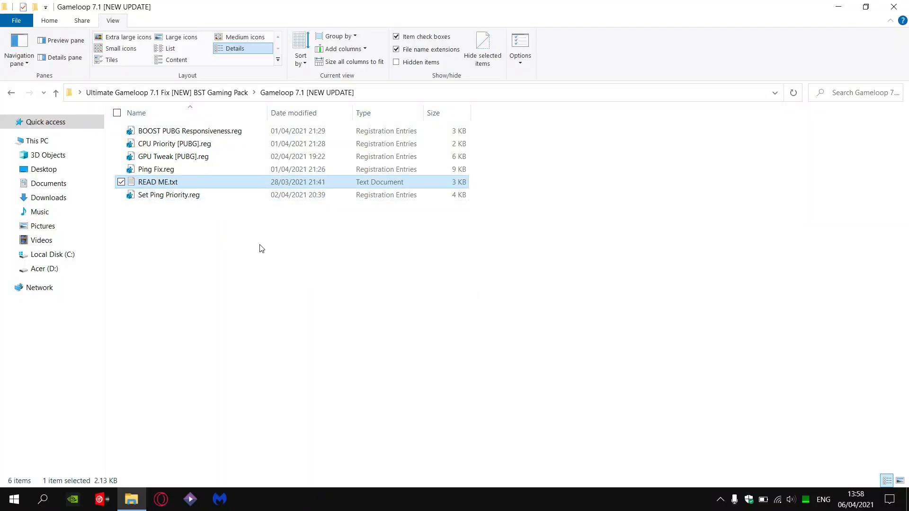
Copy all files except GUIDE.txt from the pack's Runtime Environment Files folder.
left_click(11, 92)
left_click(309, 234)
left_click(277, 187)
double_click(277, 149)
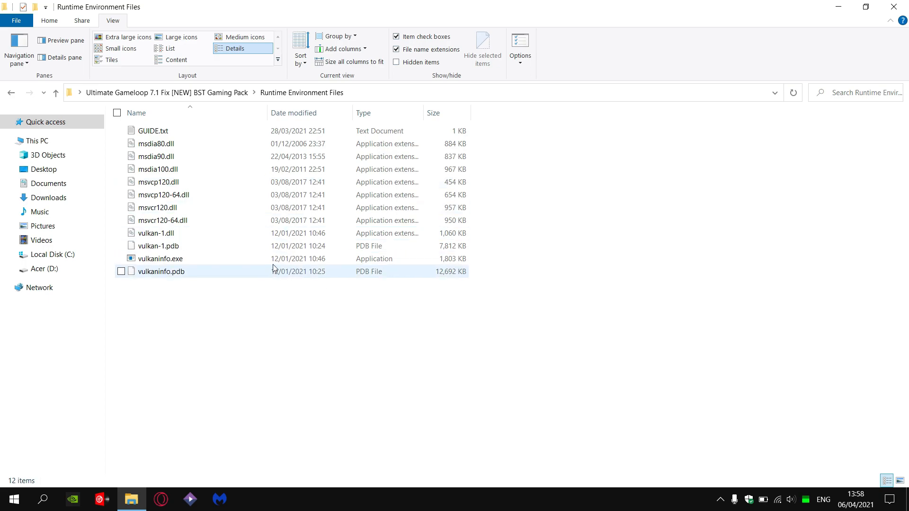
left_click_drag(174, 310, 182, 141)
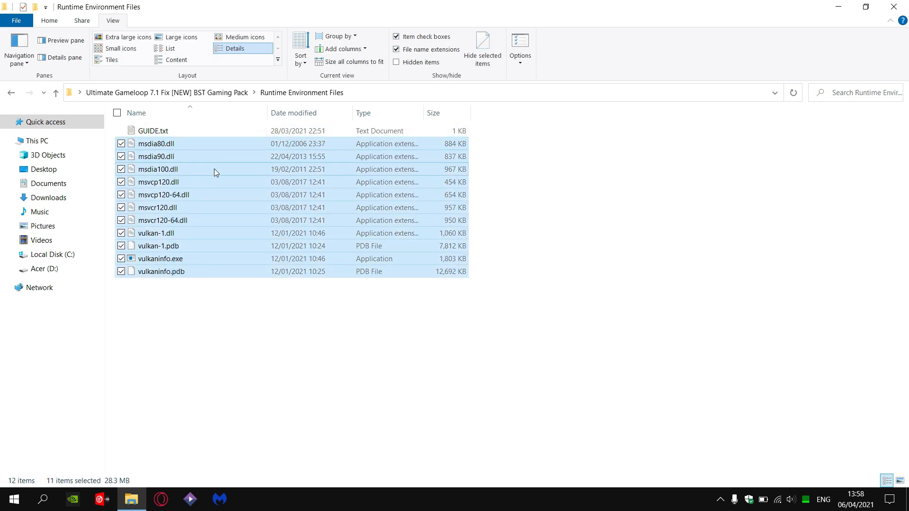
right_click(200, 182)
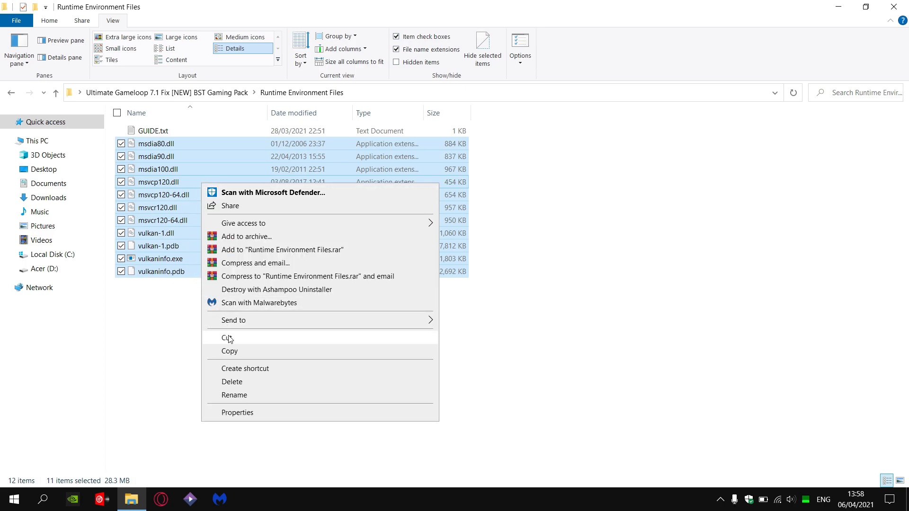
left_click(267, 356)
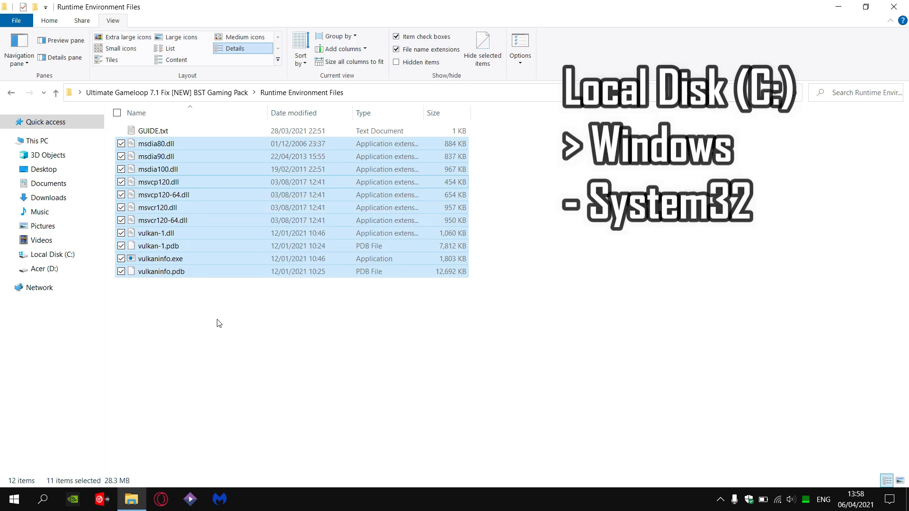
Paste the copied runtime files into the Windows folder on Local Disk (C:), replacing the files with the same names.
left_click(79, 256)
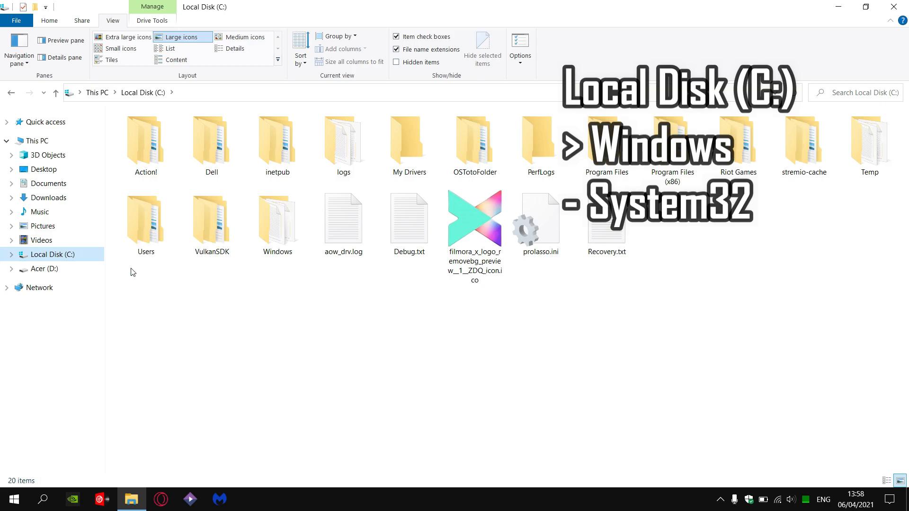
double_click(279, 226)
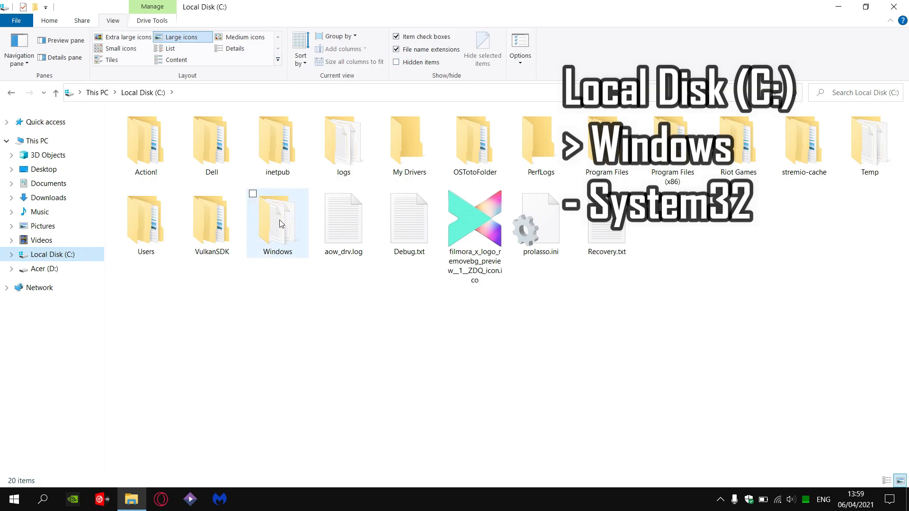
right_click(501, 198)
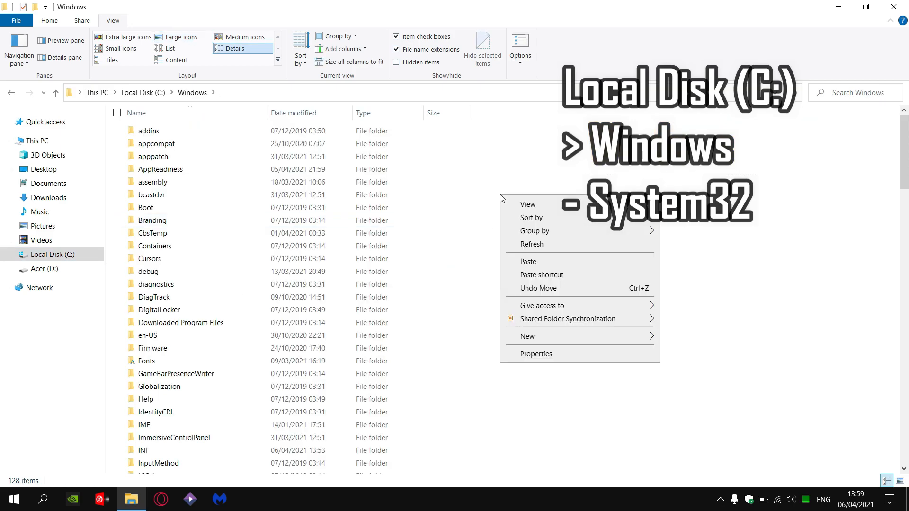
left_click(581, 264)
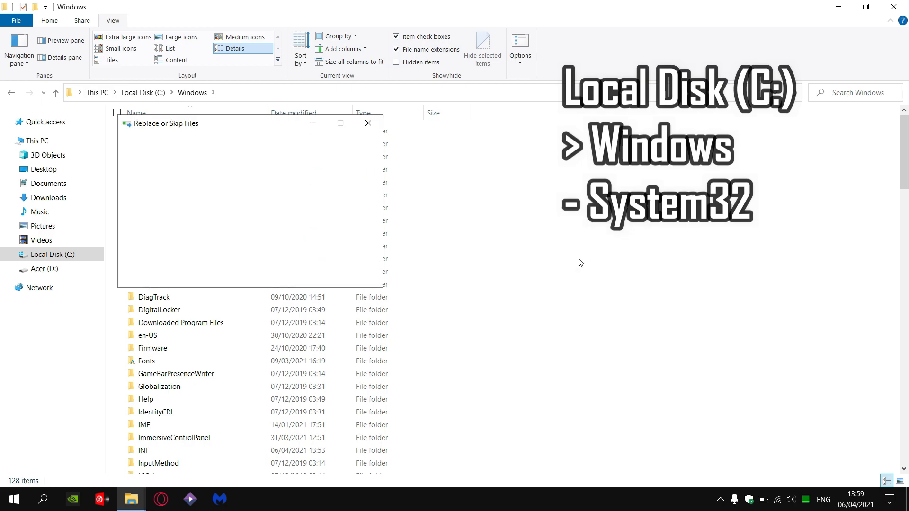
left_click(222, 190)
left_click(221, 216)
left_click(537, 217)
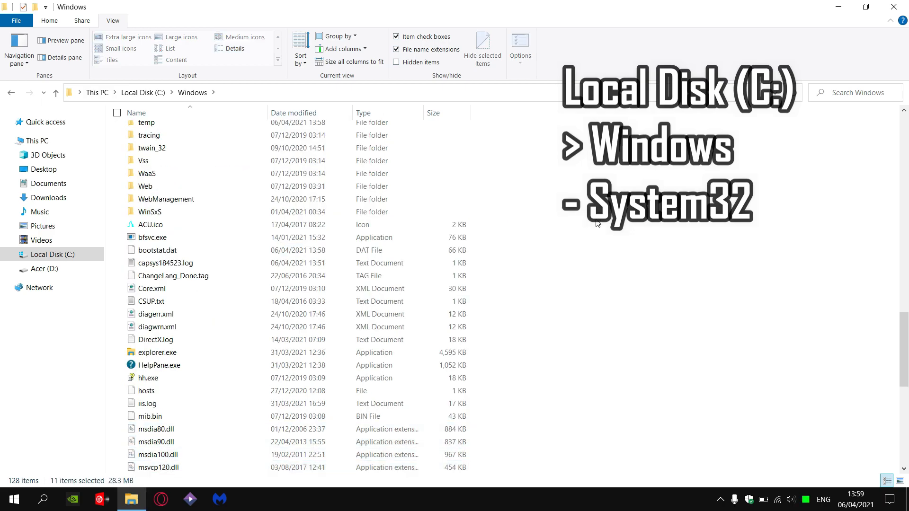
Paste the runtime files into the System32 folder inside Windows, replacing the files with the same names.
left_click_drag(905, 334, 906, 309)
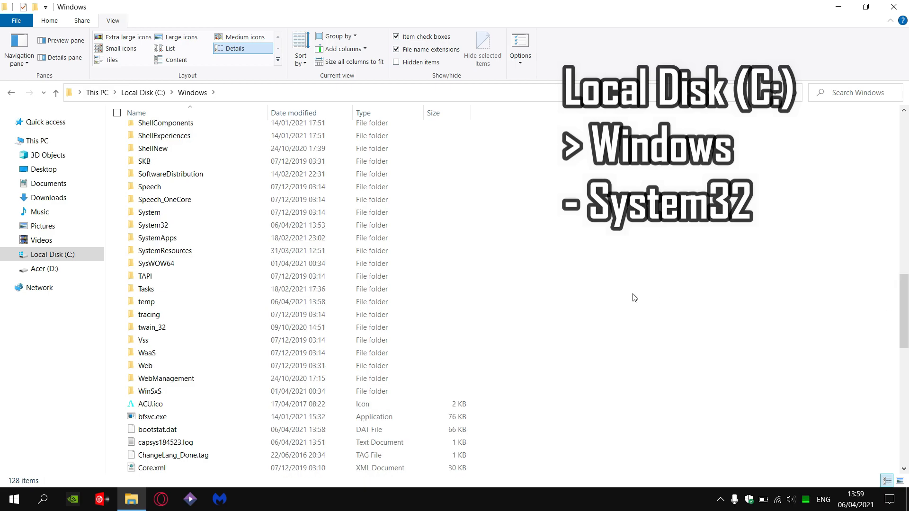
left_click(209, 226)
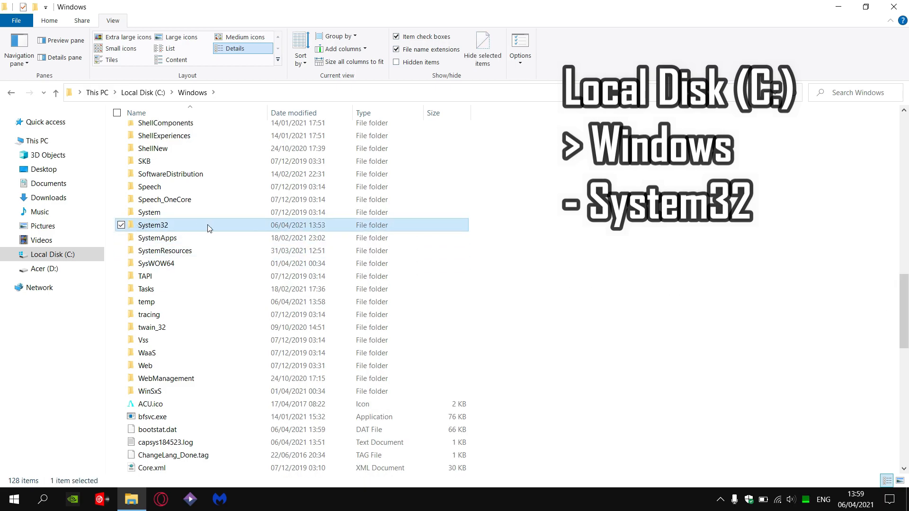
double_click(175, 226)
right_click(543, 204)
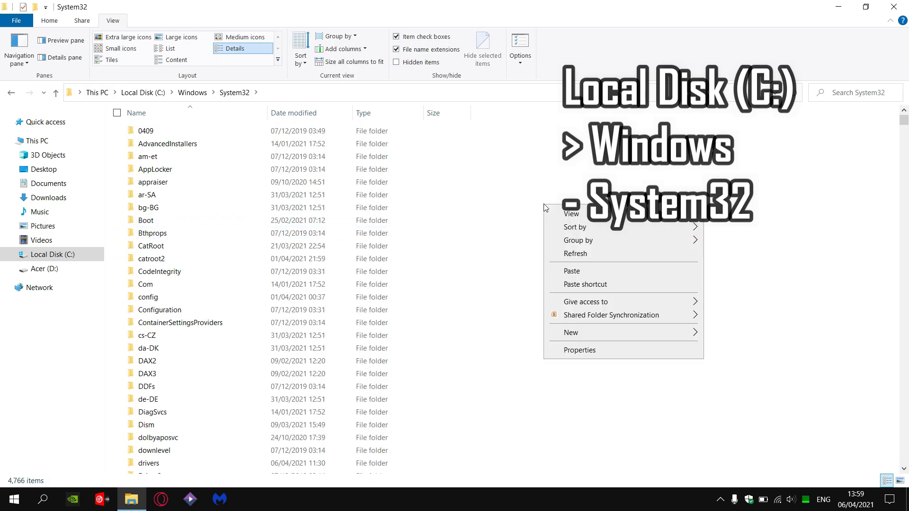
left_click(606, 273)
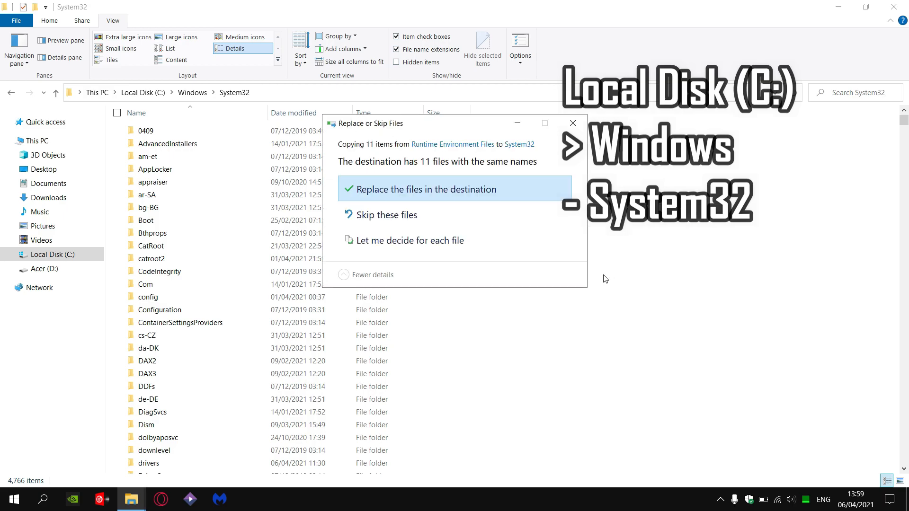
left_click(414, 194)
left_click(414, 220)
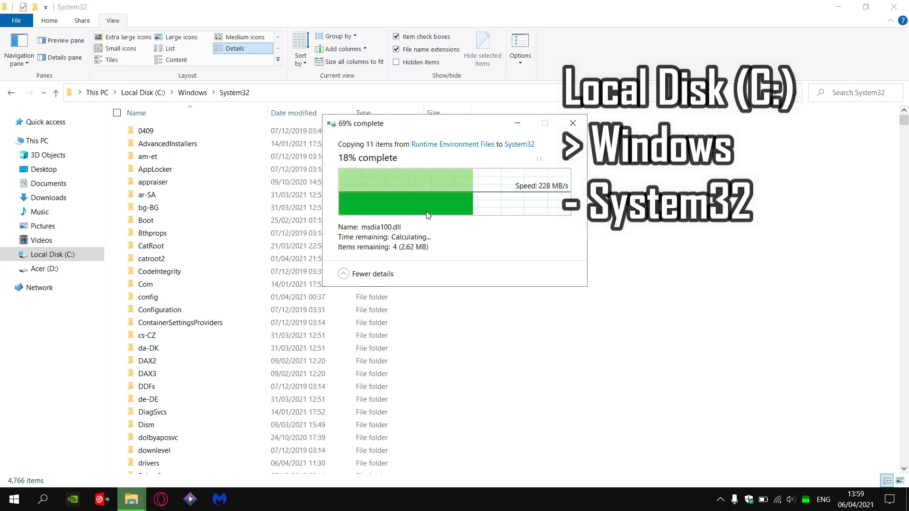
left_click_drag(904, 303, 904, 306)
left_click(742, 273)
scroll(652, 256, "up", 5)
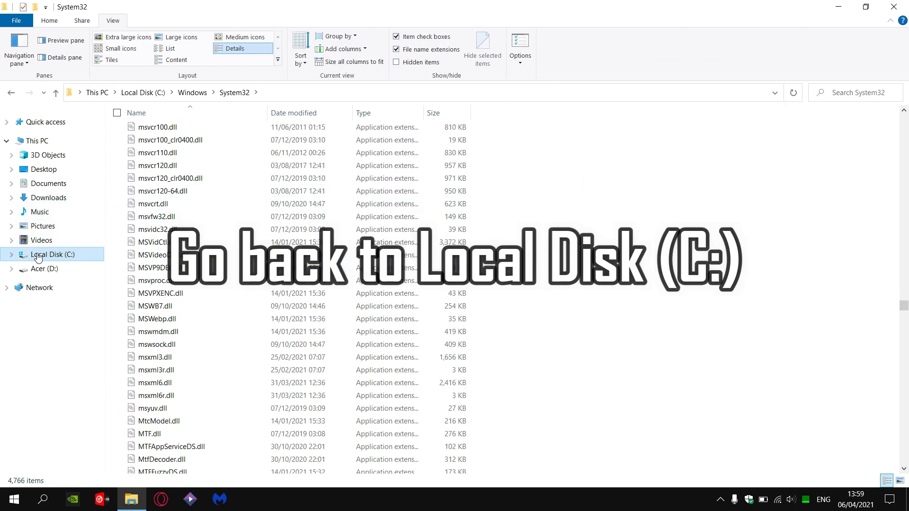
Open the TxGameAssistant folder in Program Files on Local Disk (C:).
left_click(78, 259)
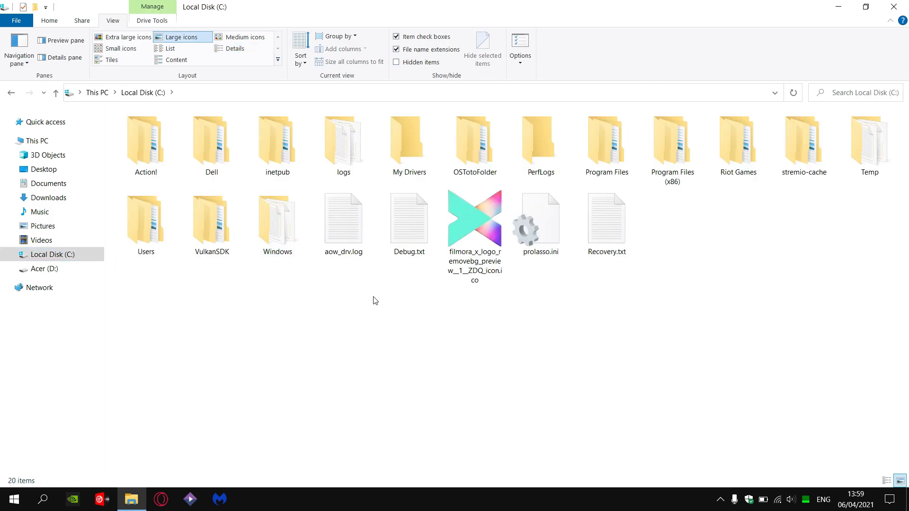
double_click(630, 175)
scroll(721, 233, "down", 10)
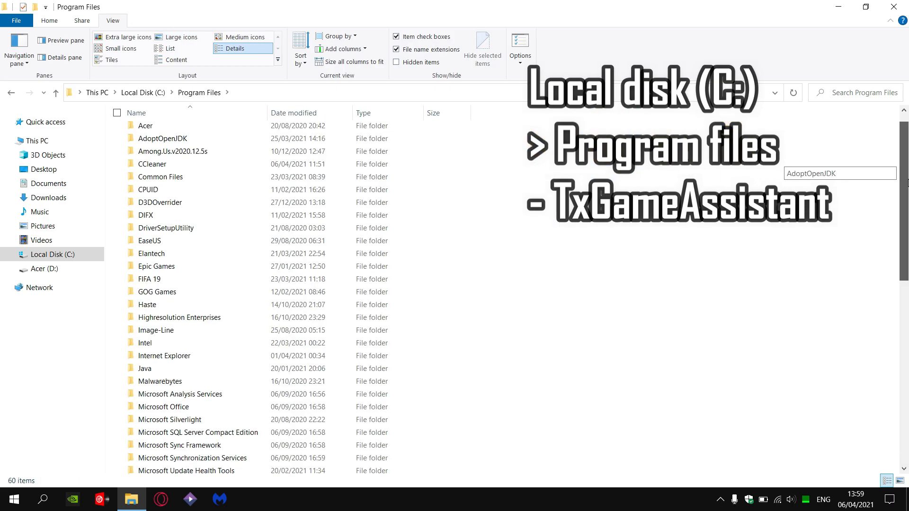
double_click(215, 270)
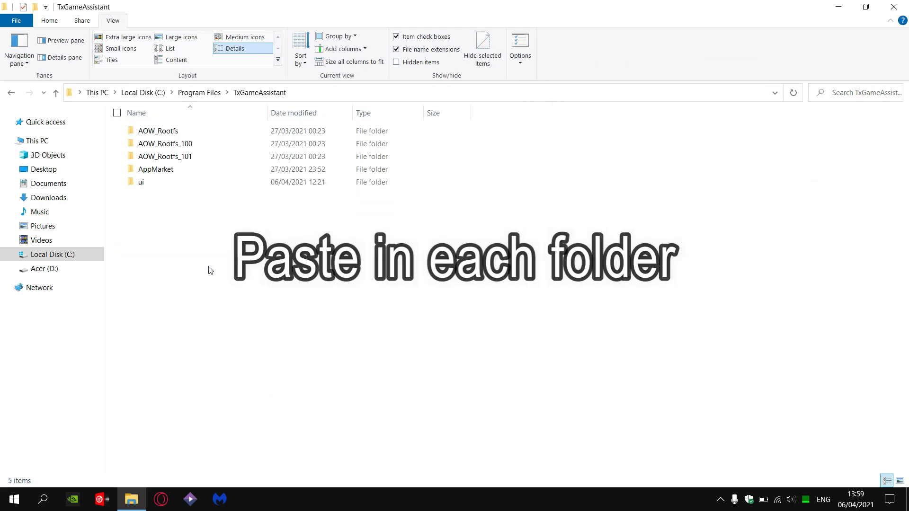
left_click_drag(175, 209, 194, 149)
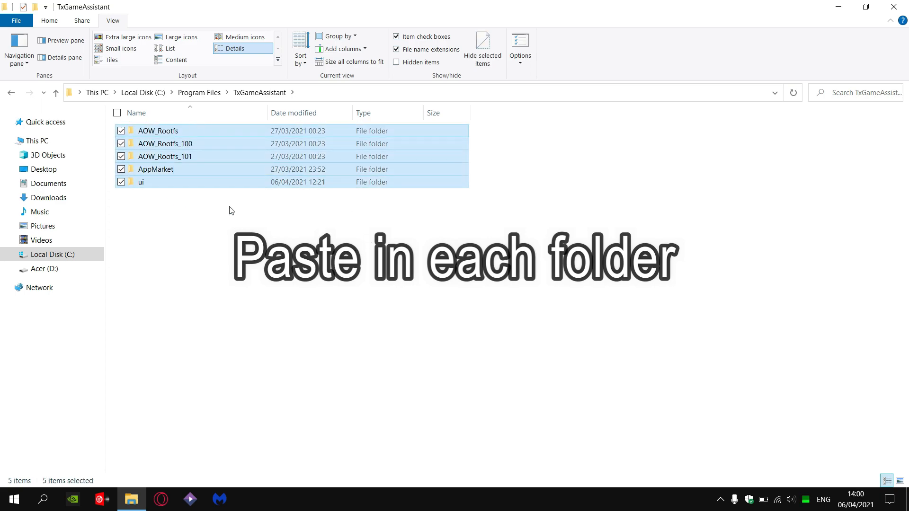
left_click(367, 249)
Paste the runtime files into TxGameAssistant's ui folder, replacing the existing copies.
double_click(141, 182)
mouse_move(902, 142)
left_mouse_down()
mouse_move(901, 194)
mouse_move(902, 146)
left_mouse_up()
right_click(635, 174)
left_click(670, 255)
left_click(428, 190)
Go back to TxGameAssistant and paste the runtime files into the AppMarket folder.
left_click(246, 93)
left_click(209, 169)
double_click(208, 169)
right_click(587, 181)
left_click(608, 266)
Paste the runtime files into TxGameAssistant's AOW_Rootfs_101 folder, replacing the existing copies.
left_click(259, 92)
double_click(165, 156)
right_click(555, 209)
left_click(583, 290)
left_click(474, 178)
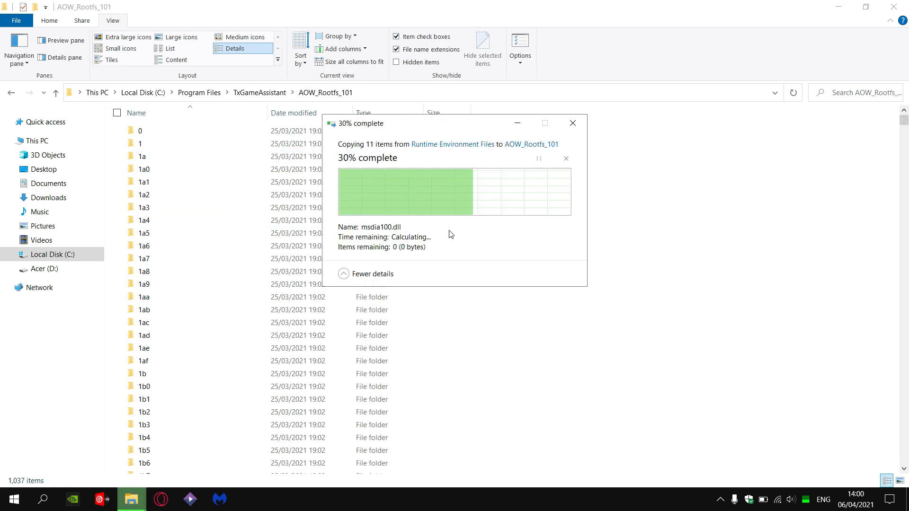
Paste the runtime files into TxGameAssistant's AOW_Rootfs_100 folder.
left_click(259, 93)
double_click(183, 144)
right_click(562, 226)
left_click(582, 310)
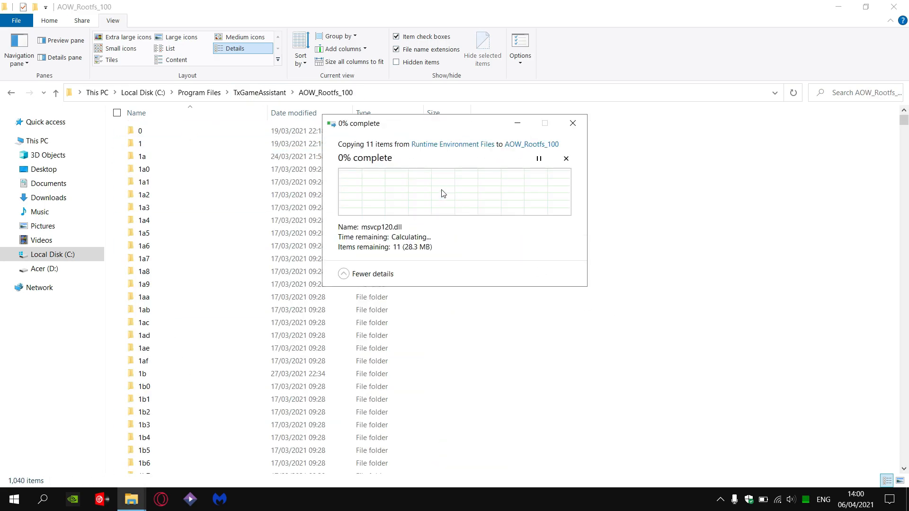
Paste the runtime files into the AOW_Rootfs folder, replacing the existing copies, and return to the TxGameAssistant folder.
left_click(259, 92)
double_click(156, 131)
right_click(603, 190)
left_click(625, 273)
left_click(409, 189)
left_click(420, 217)
left_click(259, 92)
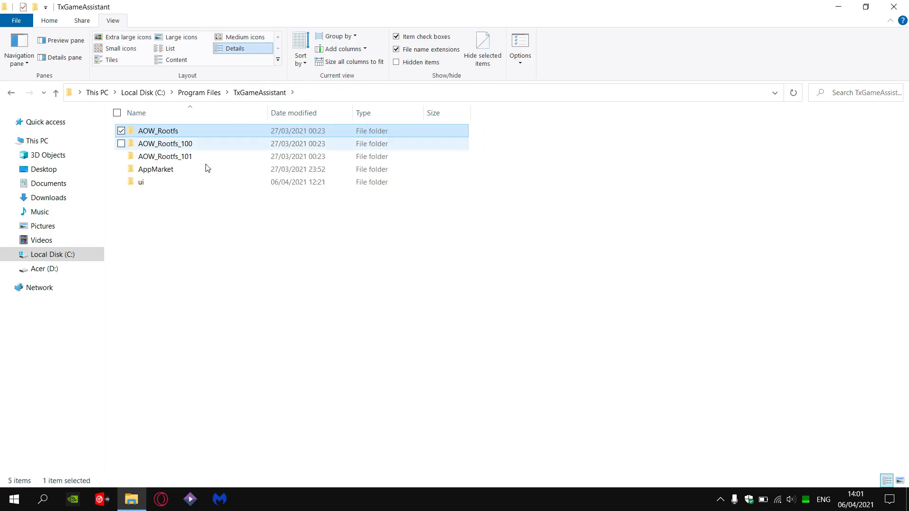
left_click_drag(208, 217, 237, 125)
left_click(246, 193)
Switch back to the Ultimate Gameloop 7.1 Fix pack folder and run Cache Cleaner.bat as administrator.
key("alt+Tab")
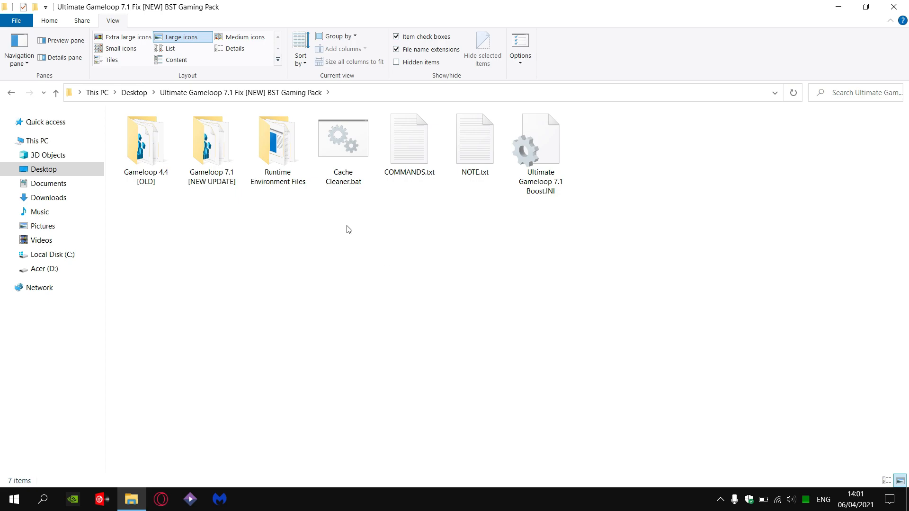
left_click(336, 155)
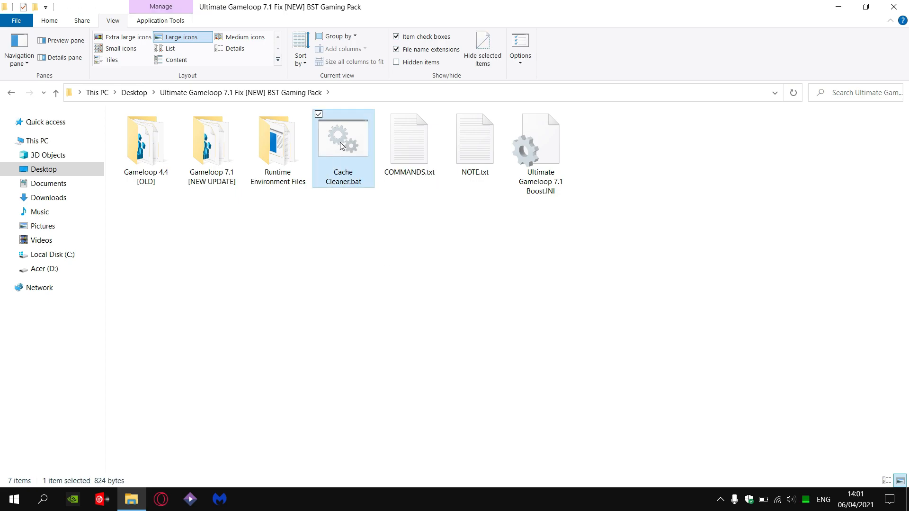
right_click(341, 143)
left_click(454, 194)
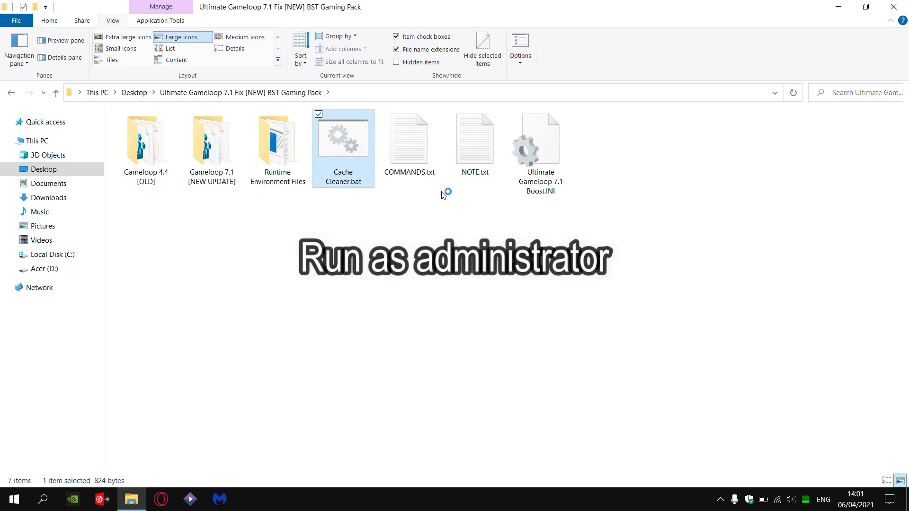
left_click(384, 324)
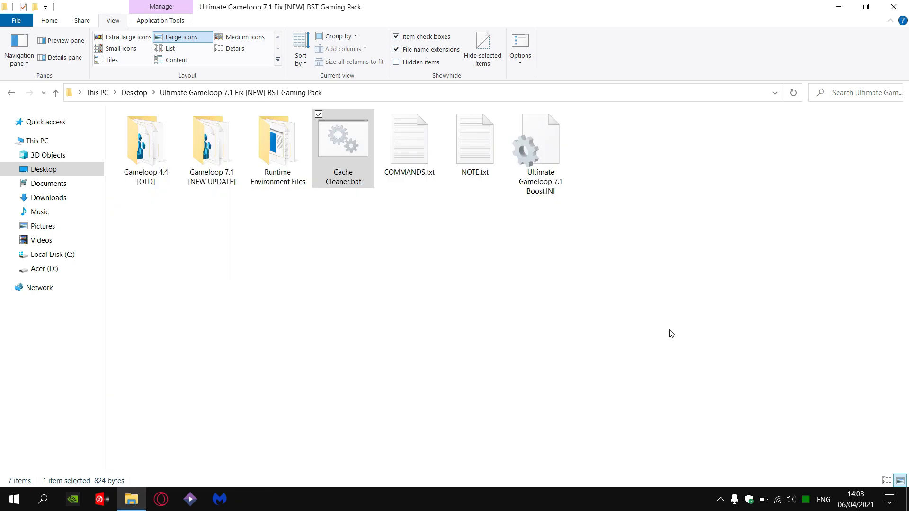
left_click(671, 334)
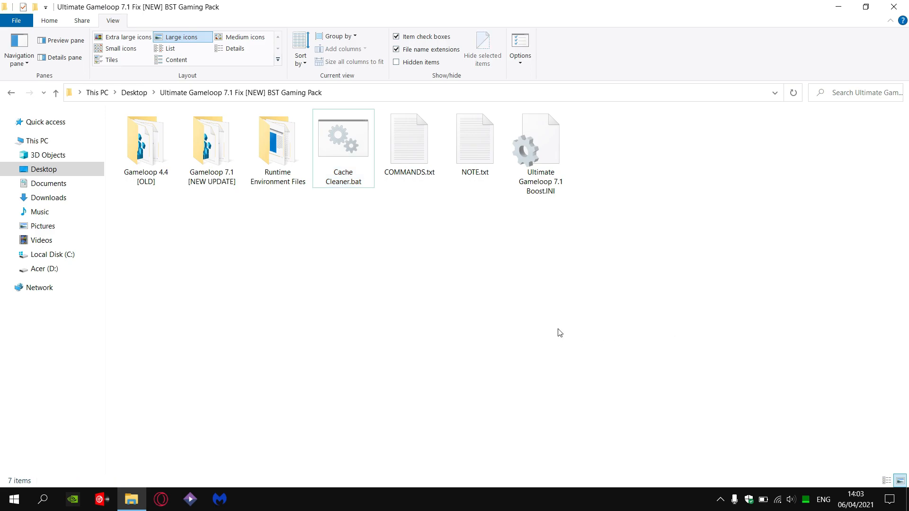
Switch to Process Lasso, import Ultimate Gameloop 7.1 Boost.INI from the pack folder on the desktop as its configuration, and close the window.
left_click(562, 164)
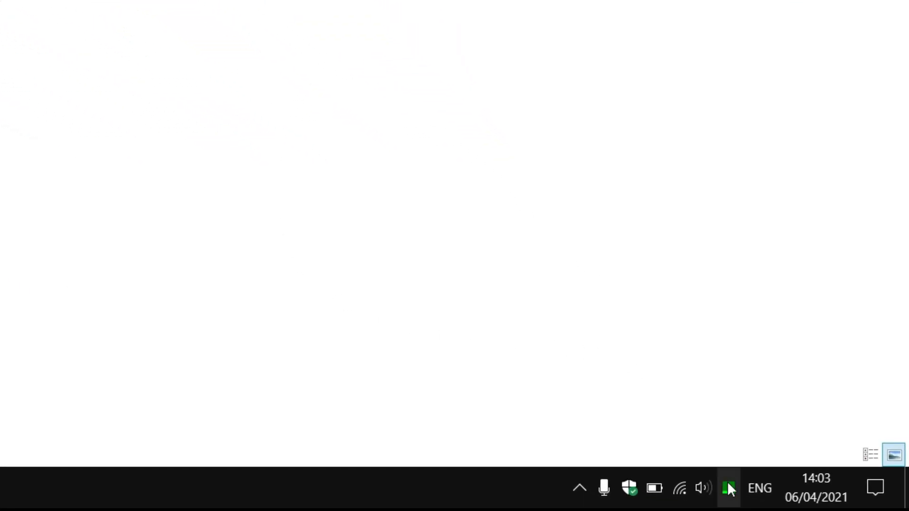
double_click(732, 492)
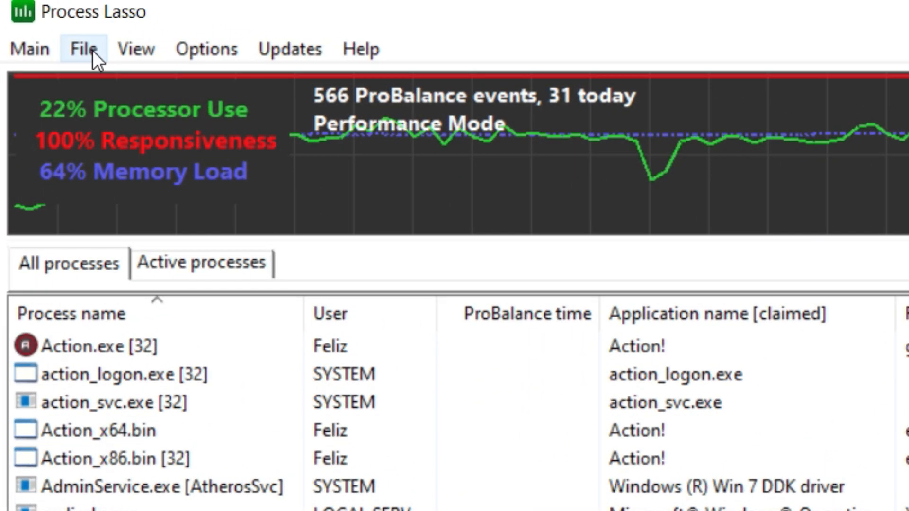
left_click(89, 50)
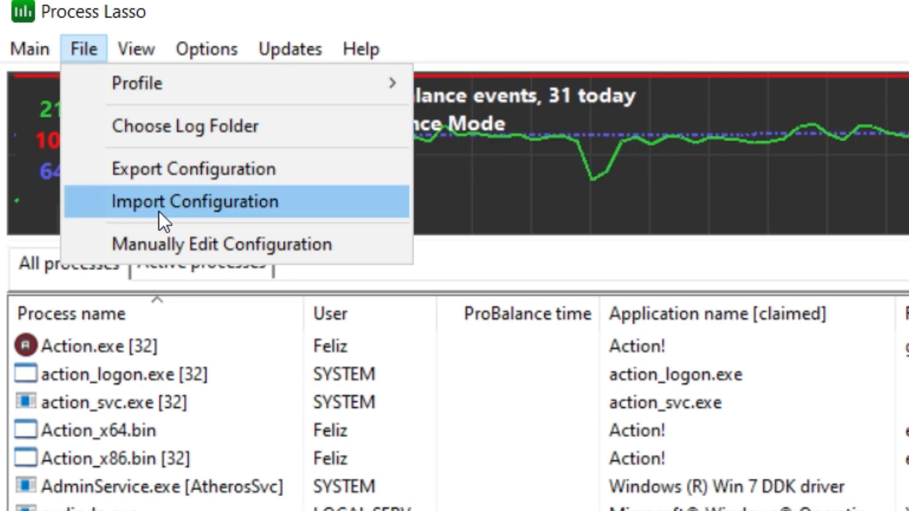
left_click(298, 201)
left_click(90, 268)
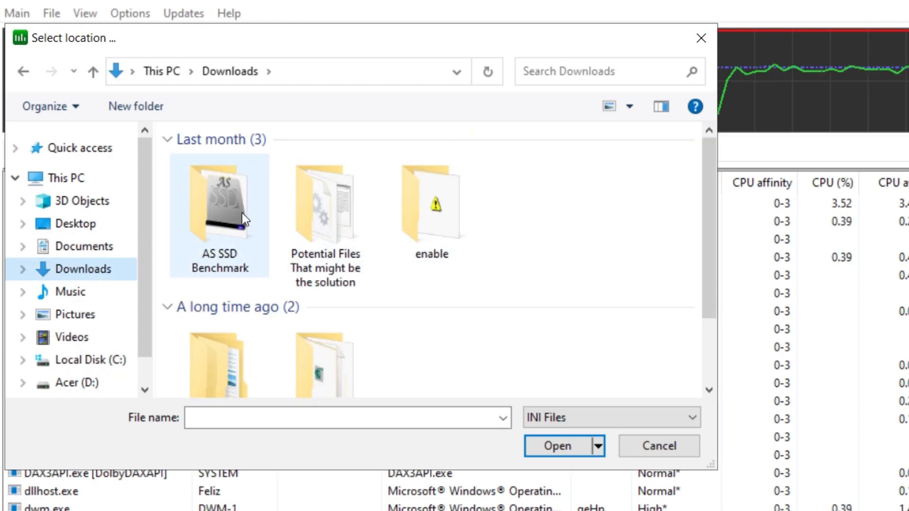
left_click(75, 223)
double_click(283, 159)
left_click(258, 222)
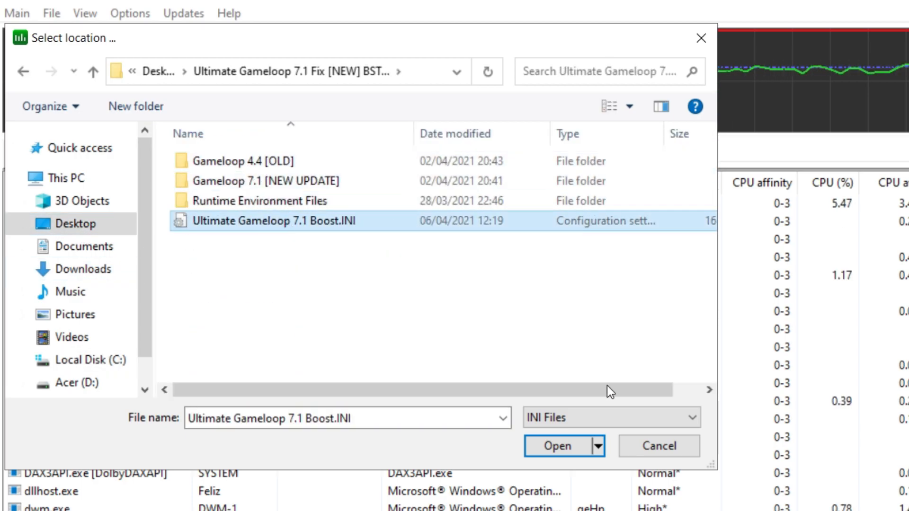
left_click(580, 444)
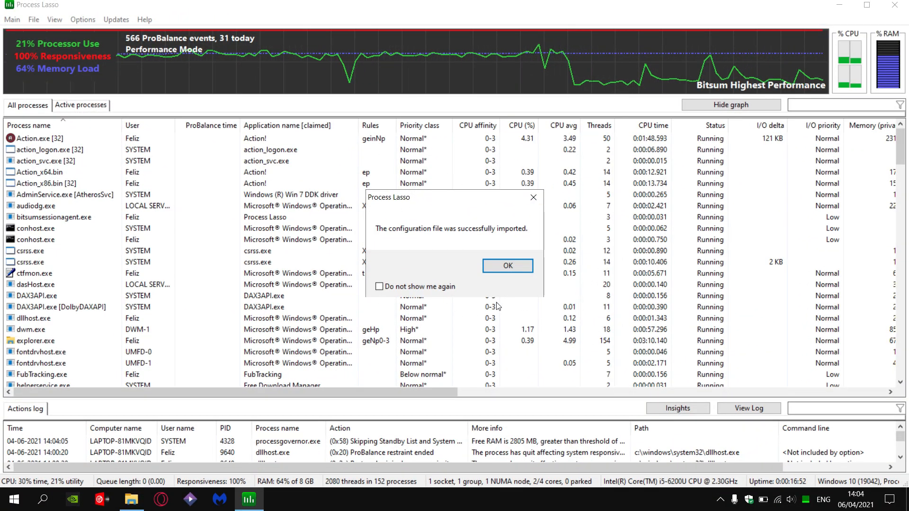
left_click(507, 265)
left_click(894, 5)
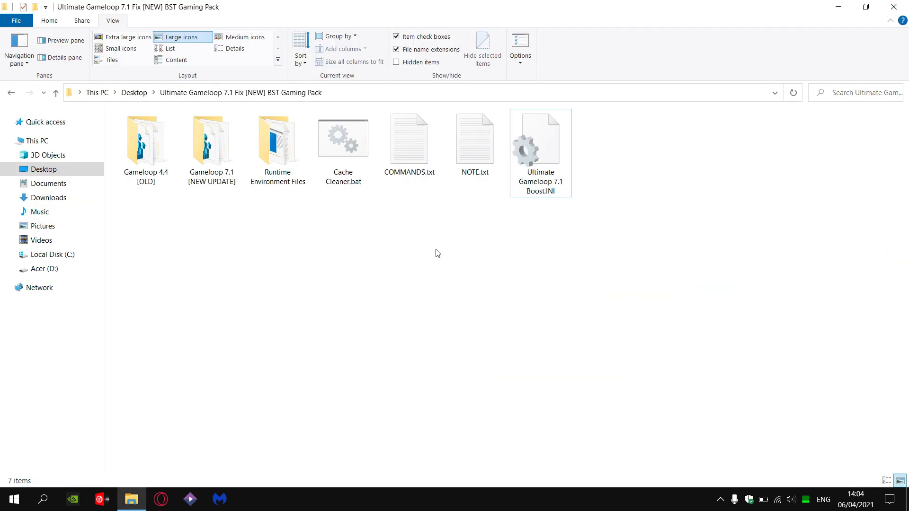
right_click(345, 251)
left_click(374, 301)
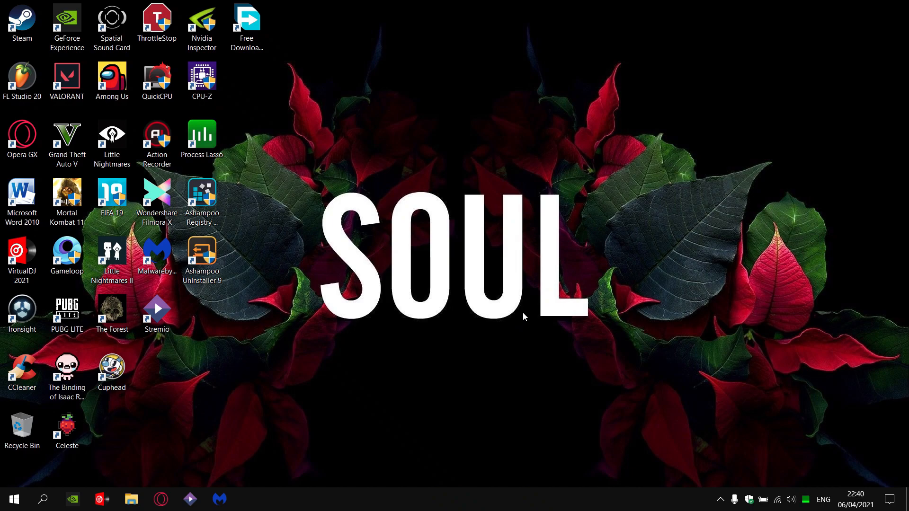
Open Windows Settings and go to the Mouse page under Devices.
left_click(14, 499)
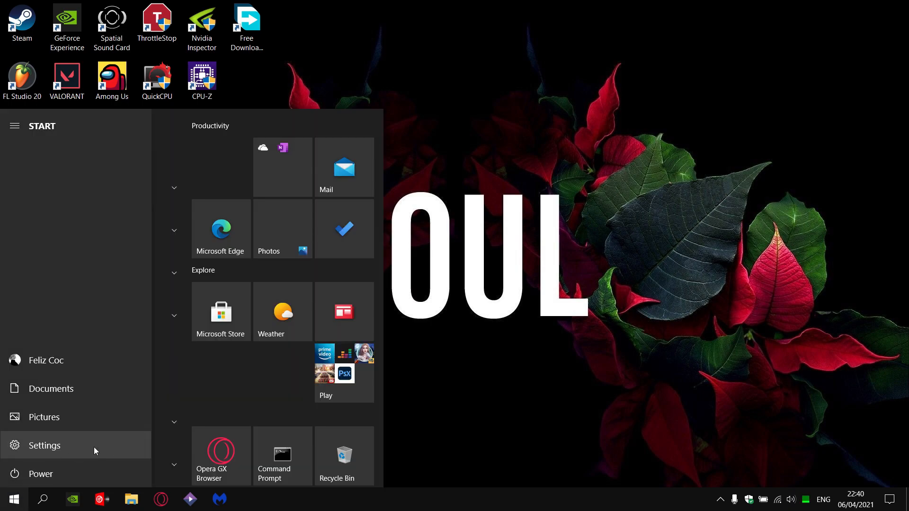
left_click(94, 446)
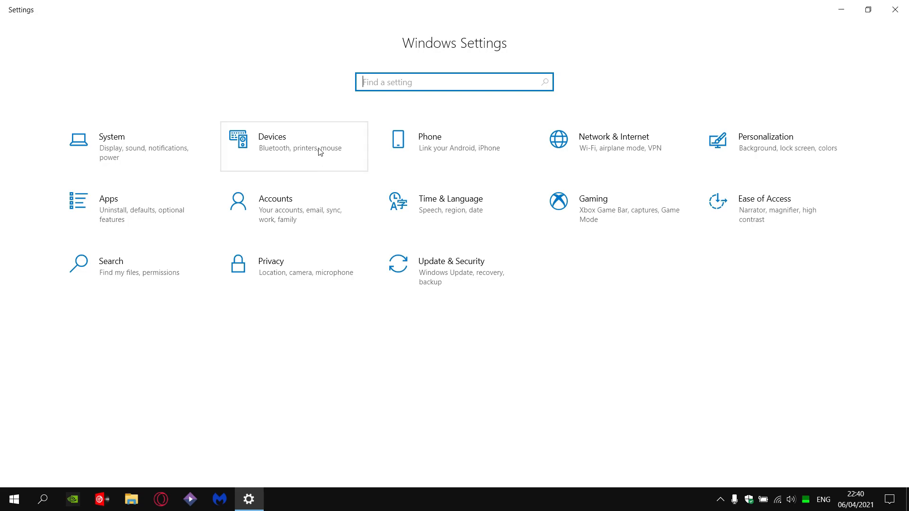
left_click(320, 152)
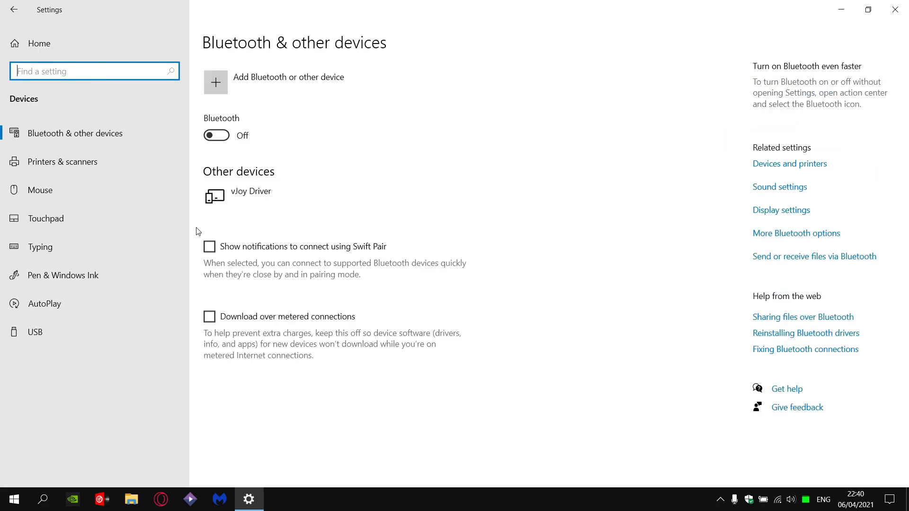
left_click(101, 193)
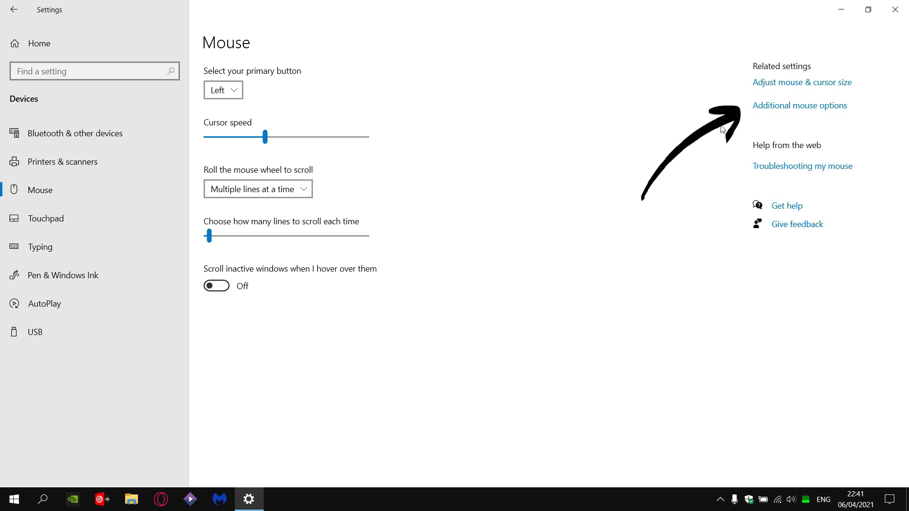
Turn off Enhance pointer precision in the additional mouse options, apply the change and close Mouse Properties.
left_click(833, 108)
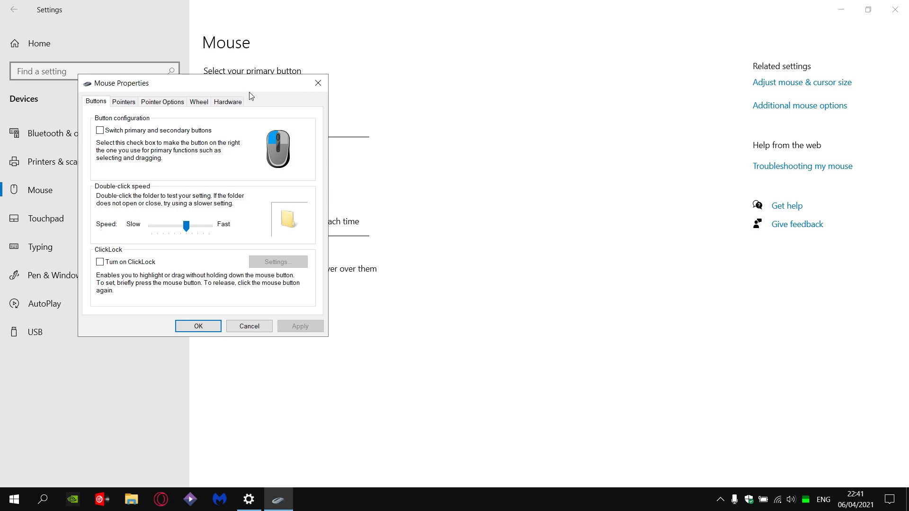
left_click_drag(302, 90, 419, 74)
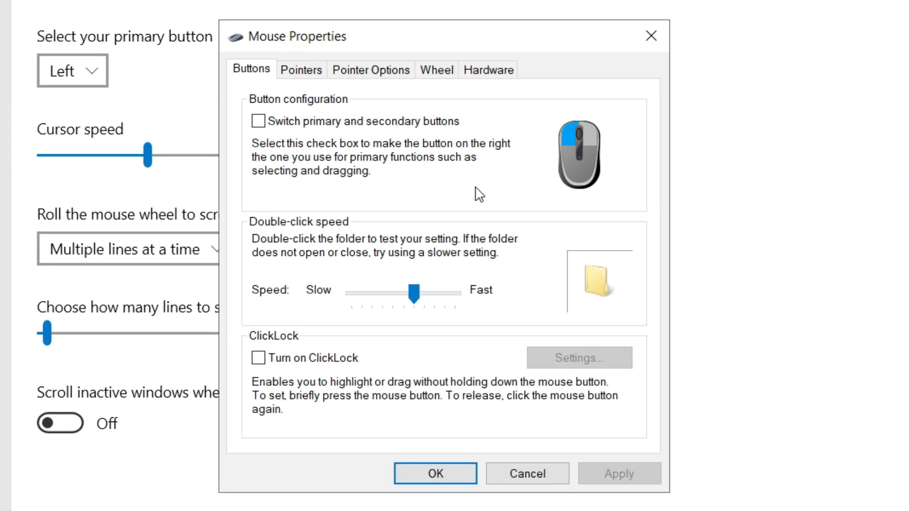
left_click(371, 71)
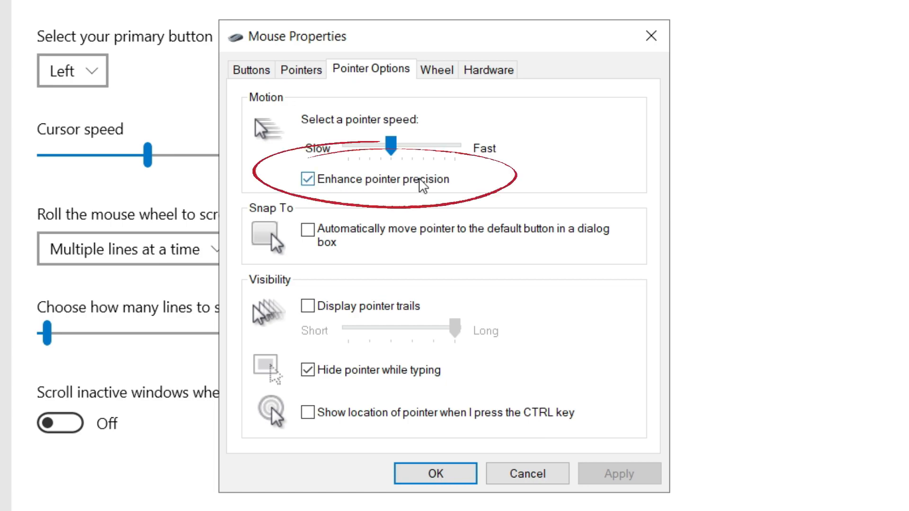
left_click(308, 181)
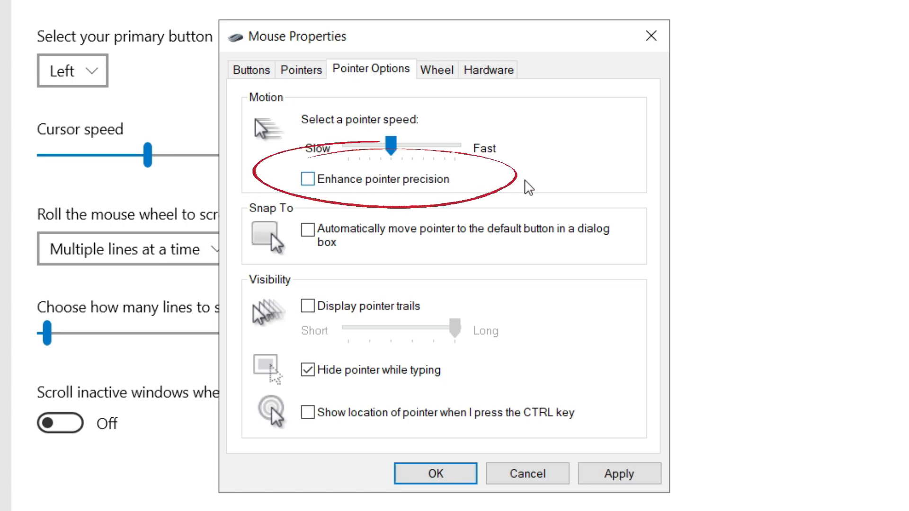
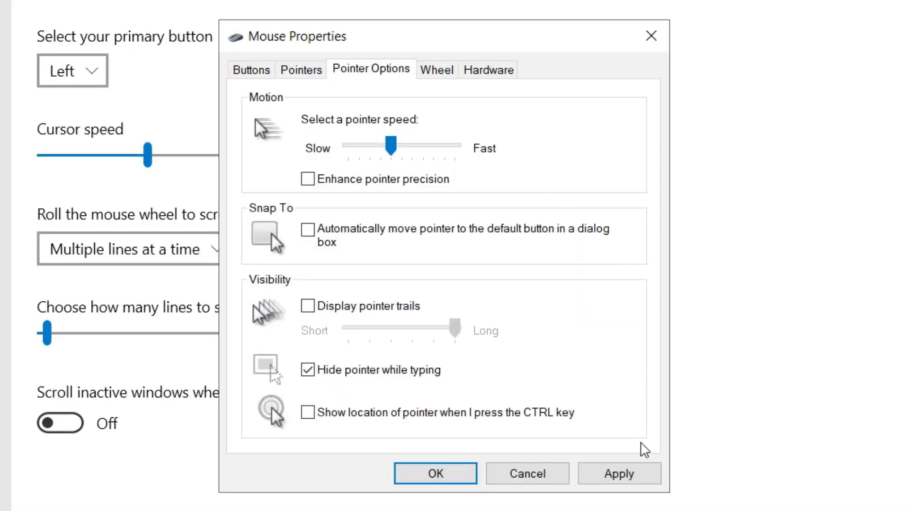
left_click(639, 472)
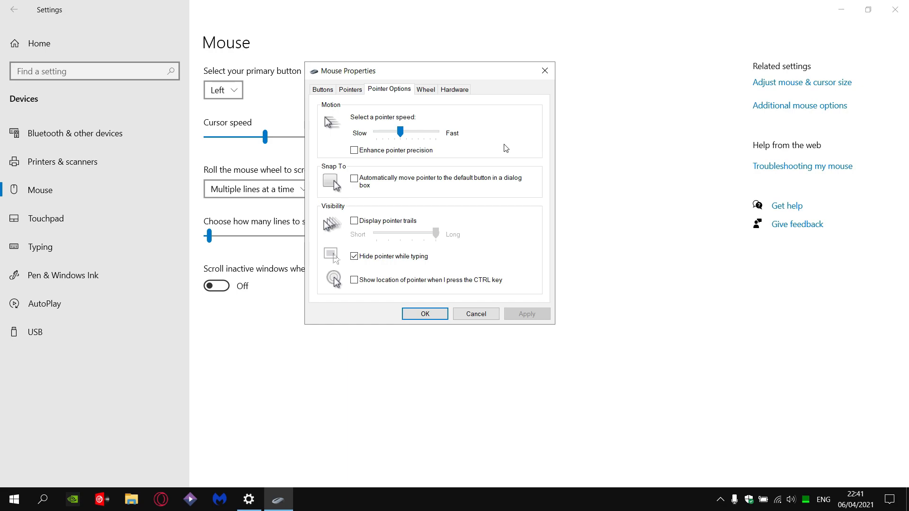
left_click(425, 313)
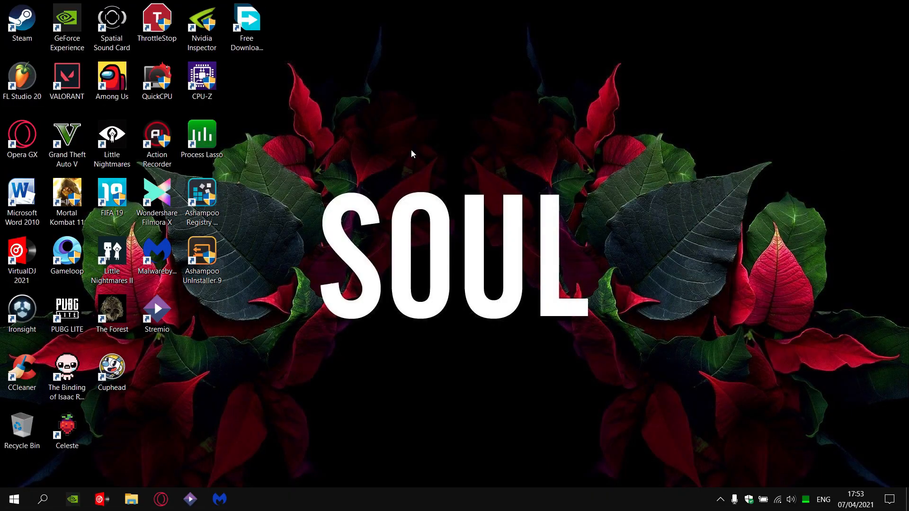
Open NVIDIA Control Panel from the desktop, keep the image preference at Performance, and choose Use the advanced 3D image settings.
right_click(452, 202)
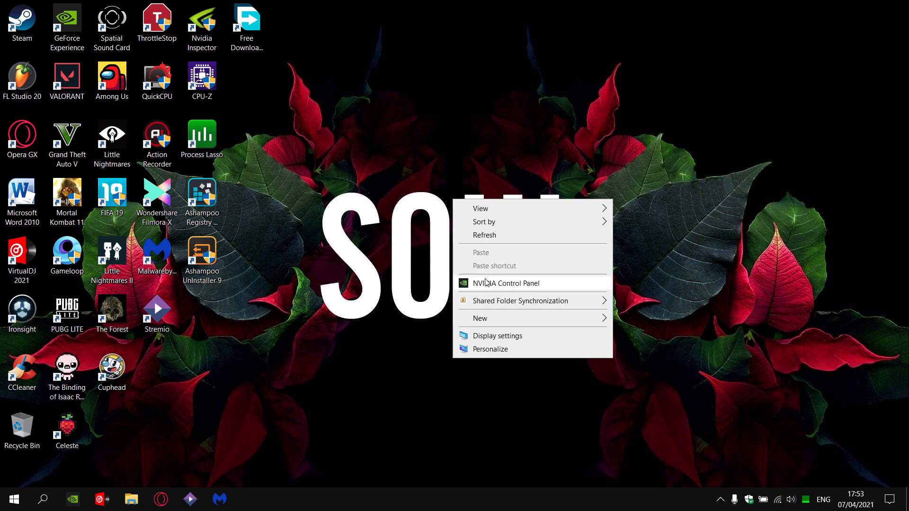
left_click(506, 283)
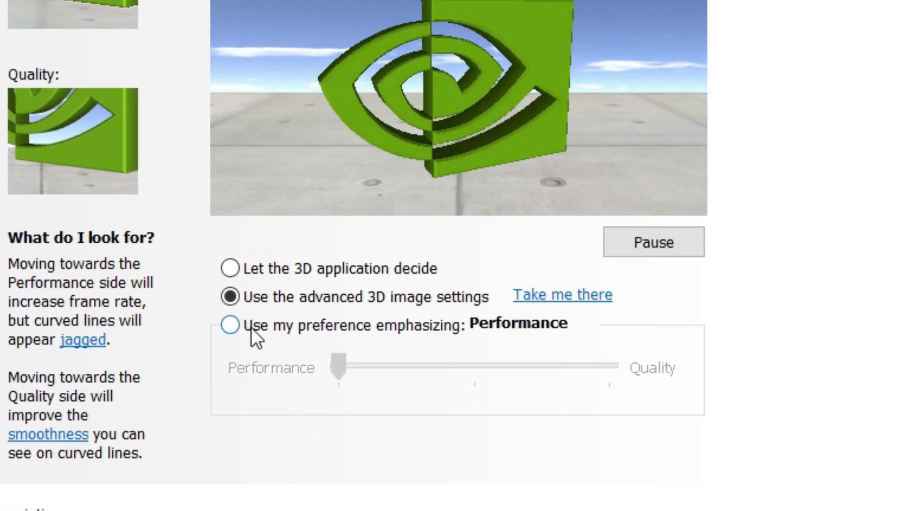
left_click(230, 325)
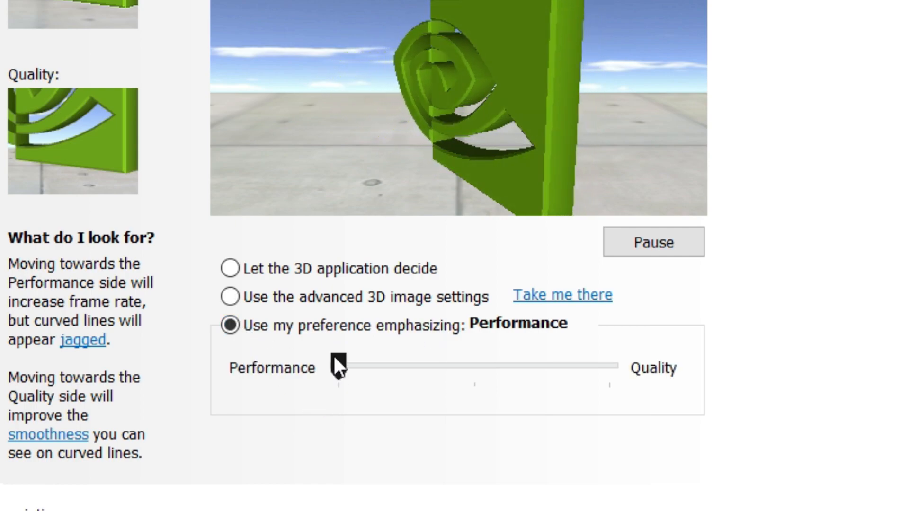
left_click_drag(334, 362, 166, 366)
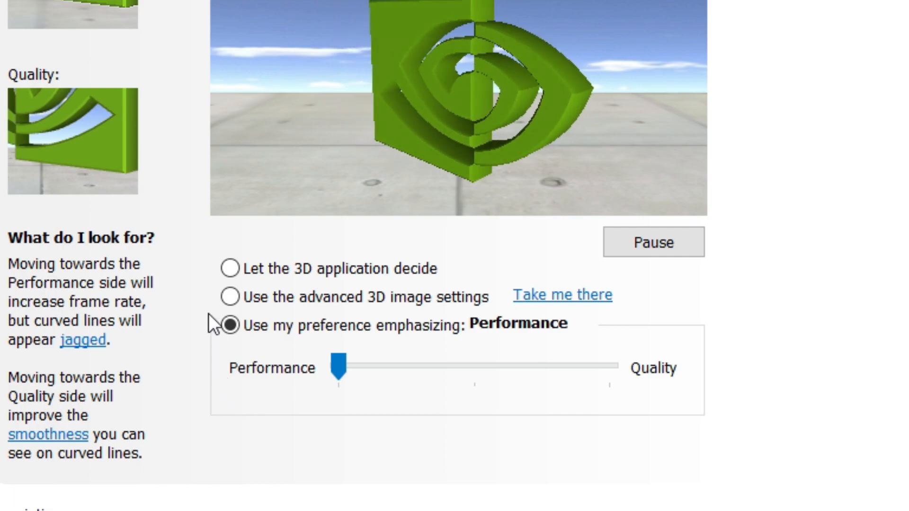
left_click(232, 302)
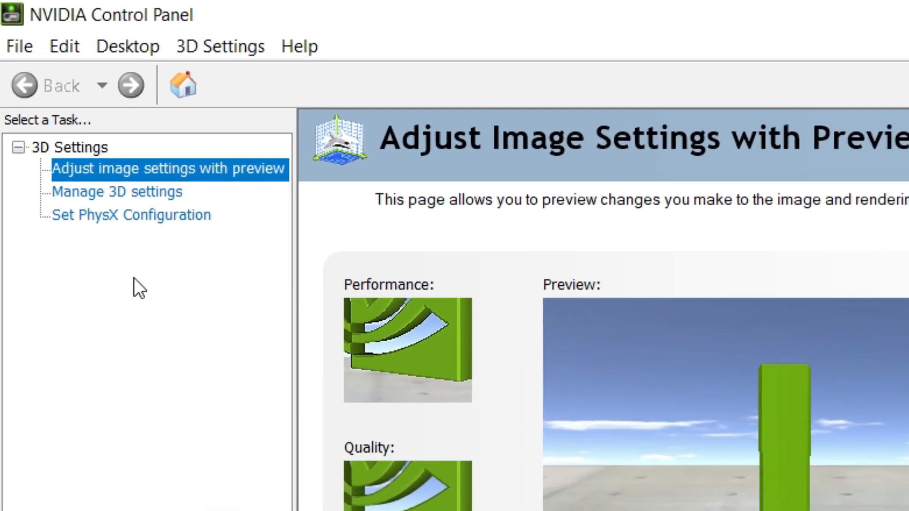
Set the PhysX processor to GeForce 940MX in the PhysX configuration.
left_click(165, 222)
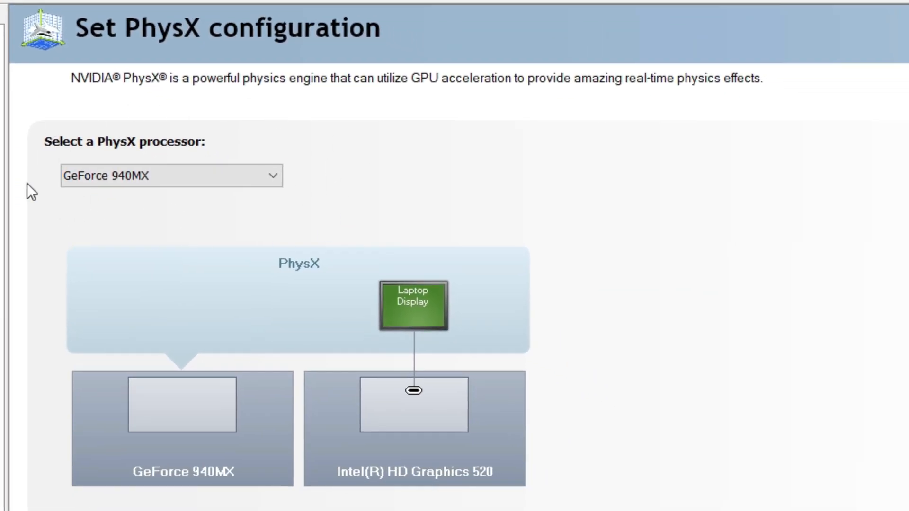
left_click(181, 180)
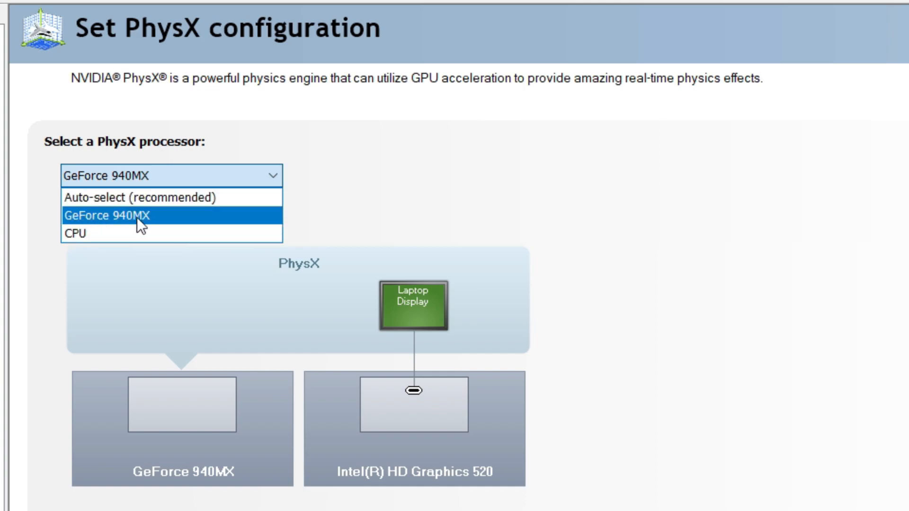
left_click(158, 215)
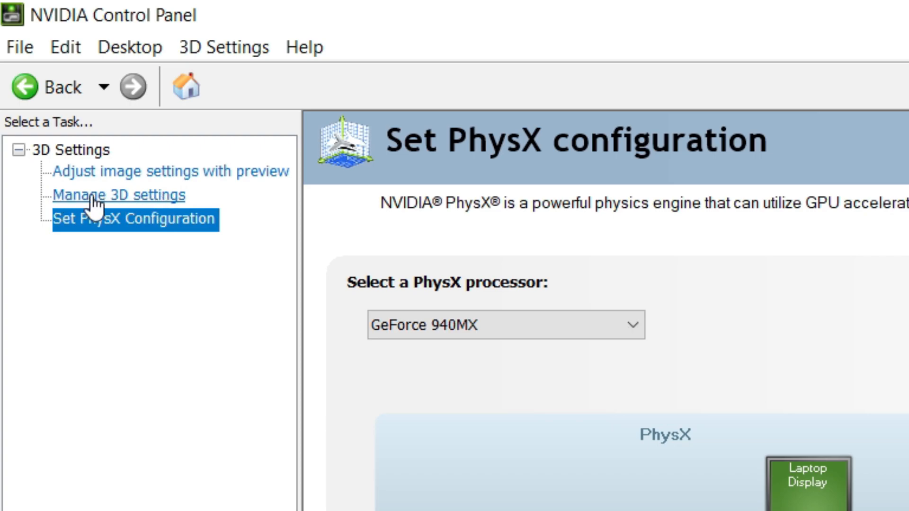
Set the global preferred graphics processor to High-performance NVIDIA processor, review the 3D feature list and apply the settings.
left_click(145, 201)
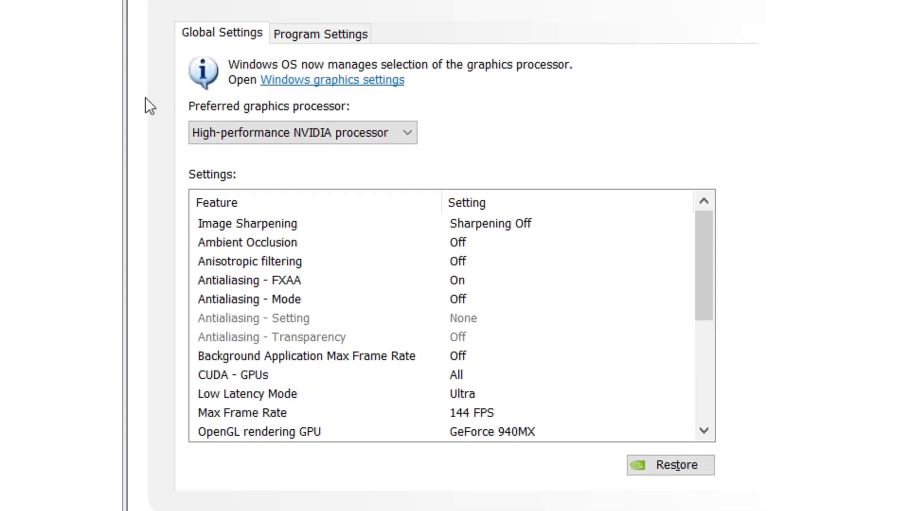
left_click(361, 134)
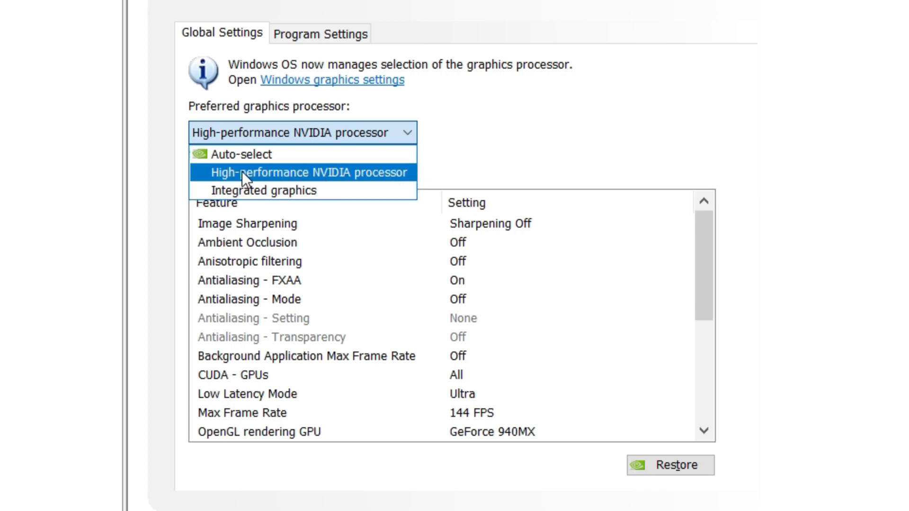
left_click(411, 173)
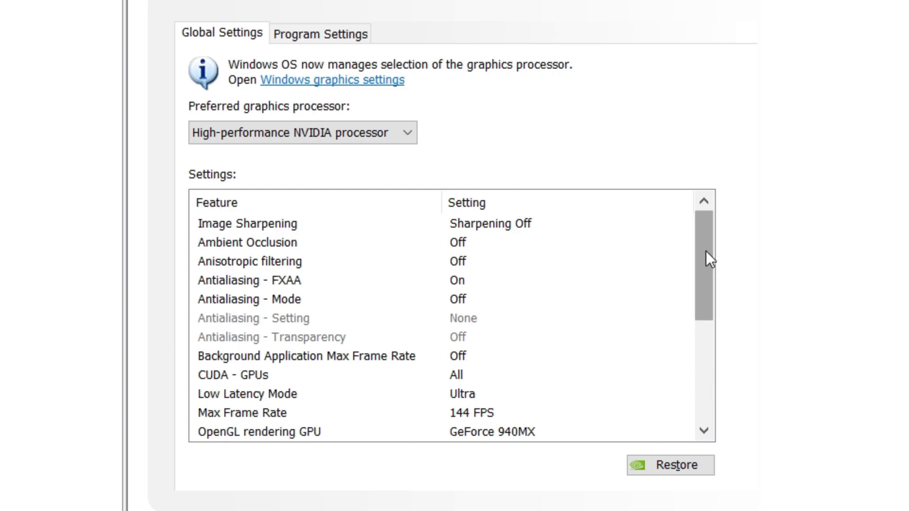
left_click_drag(706, 250, 688, 385)
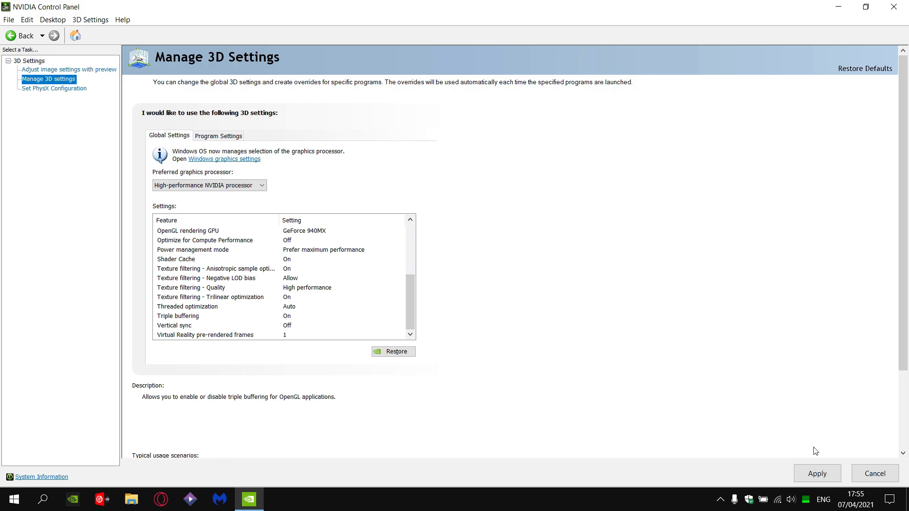
left_click(826, 476)
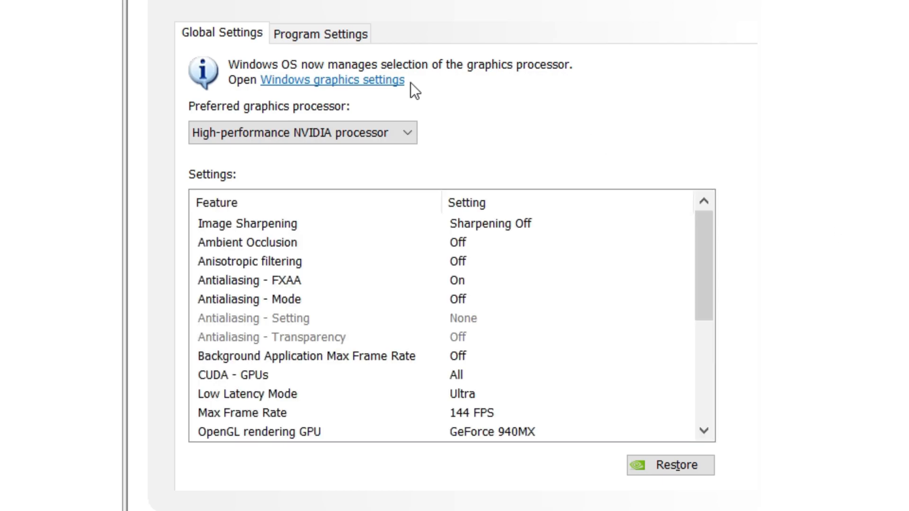
Add AndroidEmulatorEn.exe from C:\Program Files\TxGameAssistant\ui to the program-specific 3D settings.
left_click(318, 34)
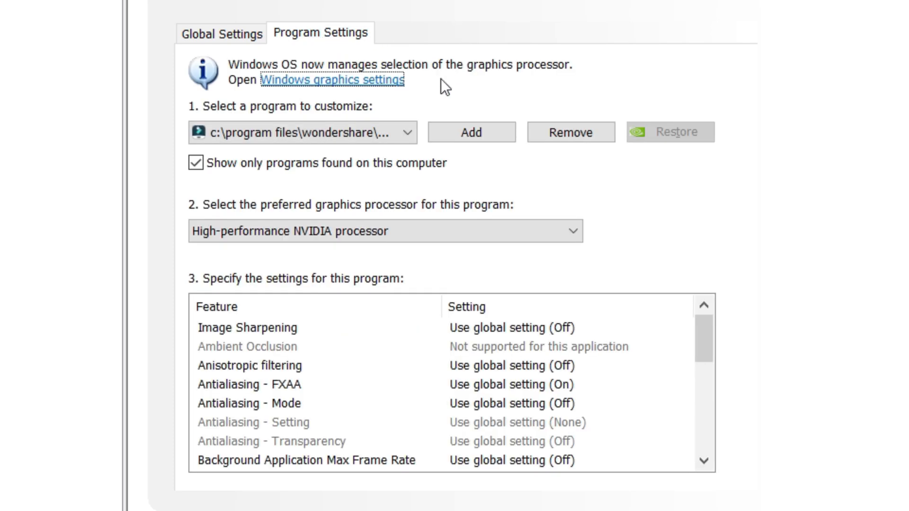
left_click(496, 132)
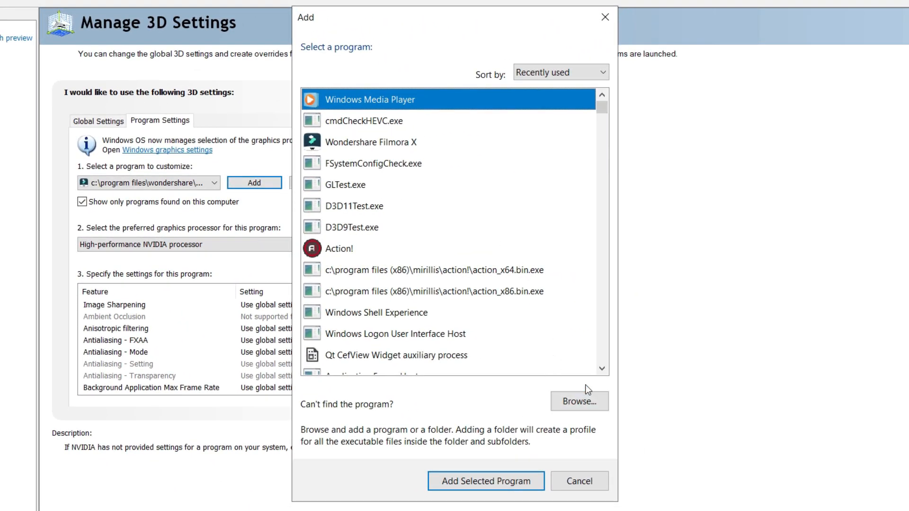
left_click(580, 401)
left_click(301, 319)
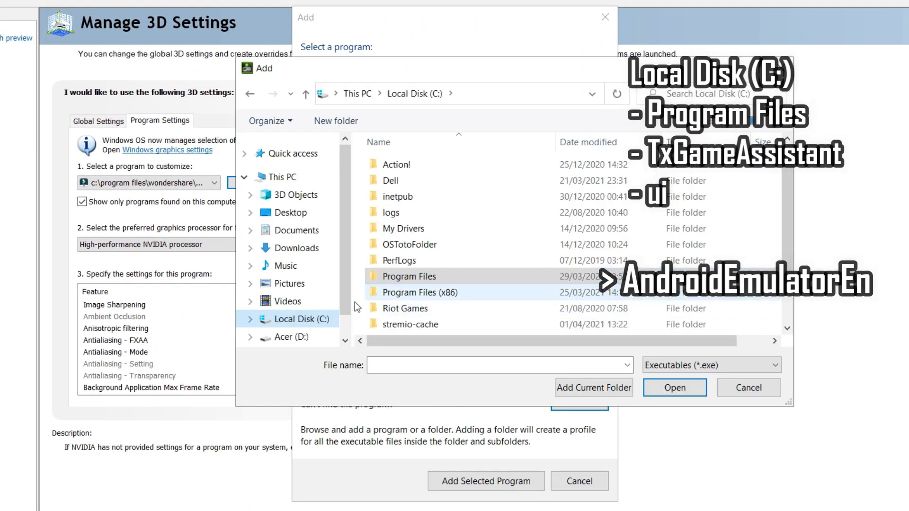
double_click(528, 283)
scroll(464, 274, "down", 15)
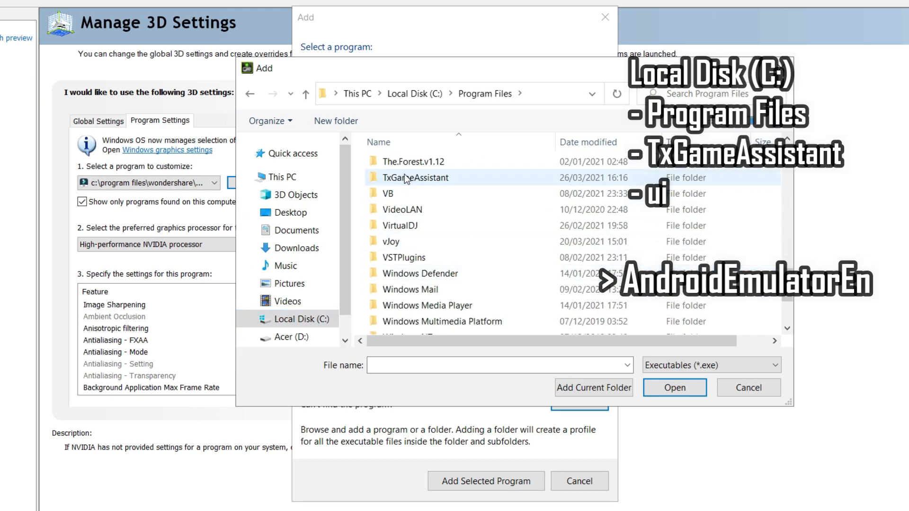
double_click(454, 180)
double_click(386, 228)
scroll(426, 227, "down", 5)
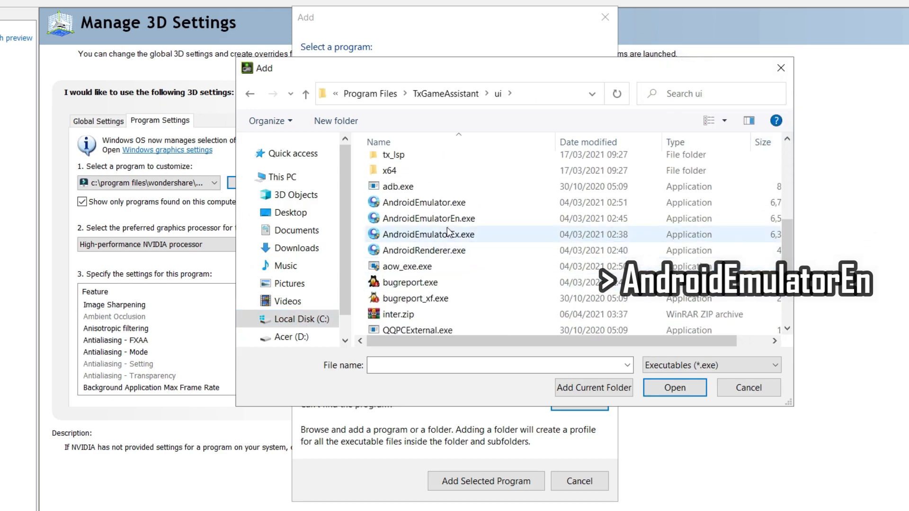
left_click(416, 219)
left_click(675, 387)
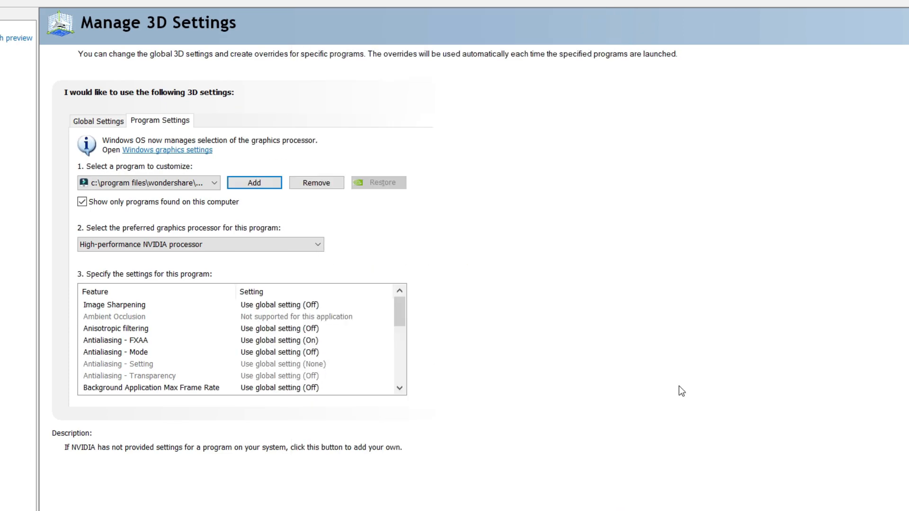
Keep androidemulatoren.exe as the program to customize and set its preferred graphics processor to High-performance NVIDIA processor.
left_click(209, 186)
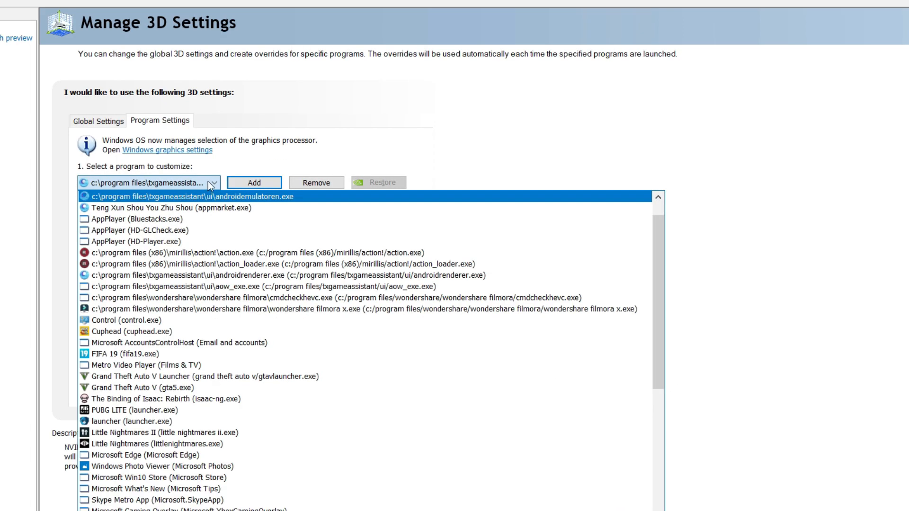
left_click(208, 181)
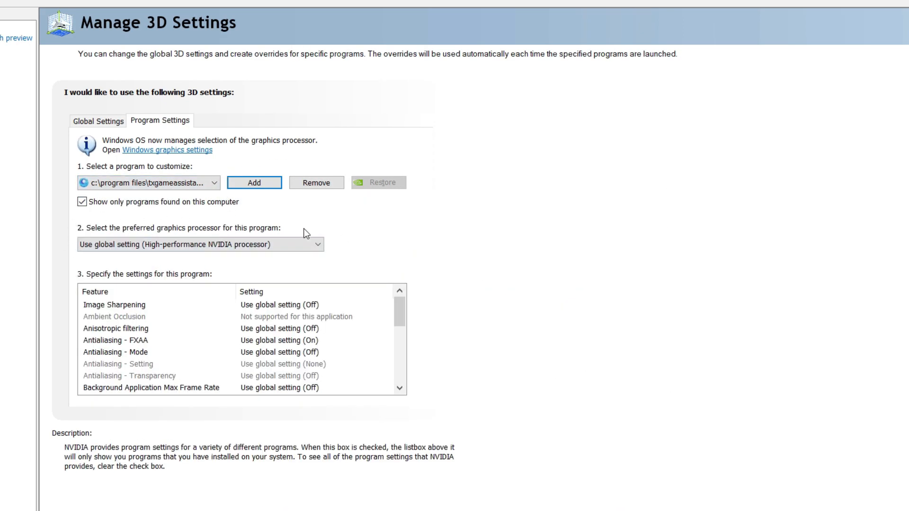
left_click(145, 246)
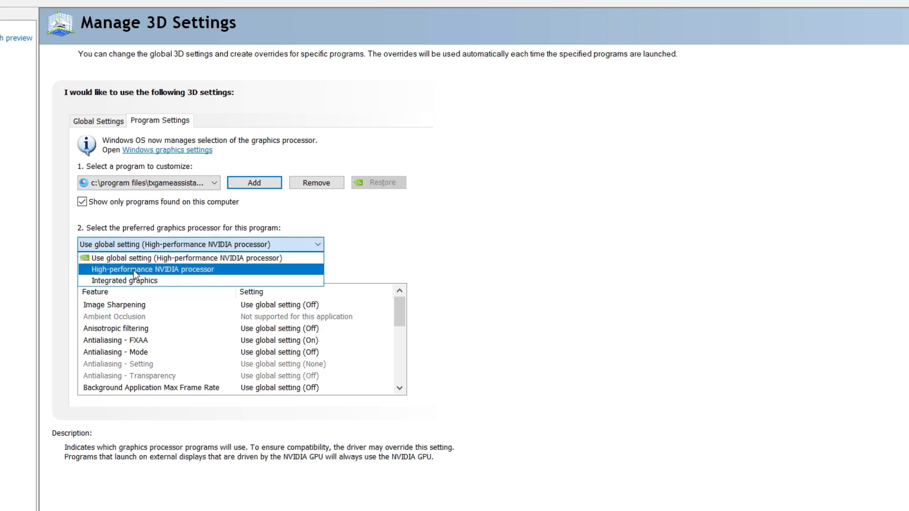
left_click(217, 269)
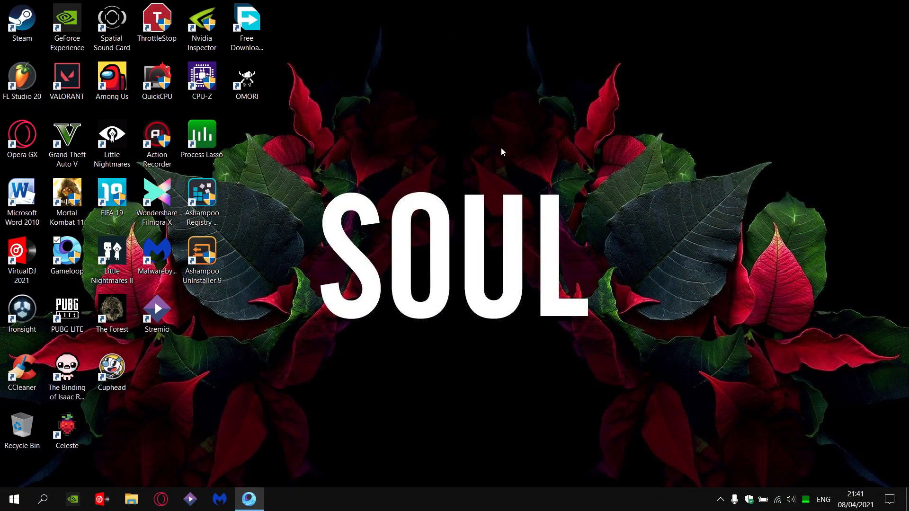
Switch to Gameloop and open the Engine page of its settings.
left_click(248, 499)
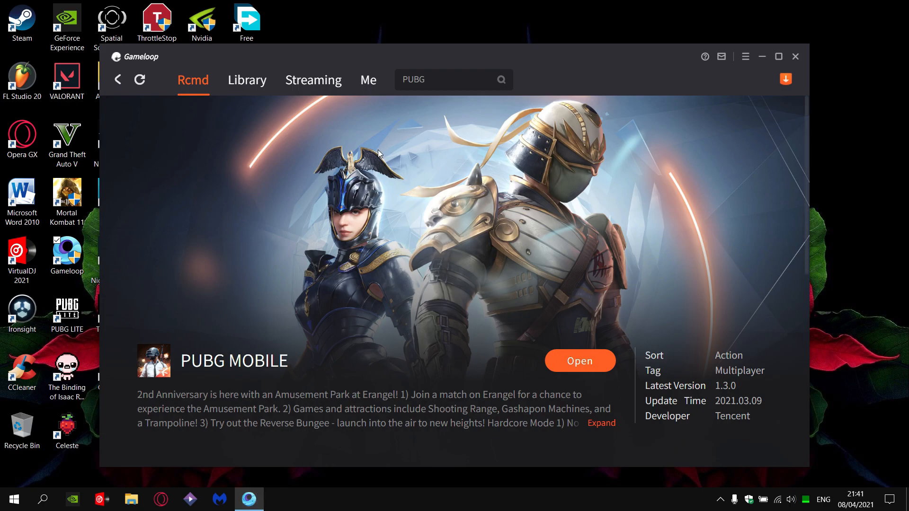
left_click(745, 56)
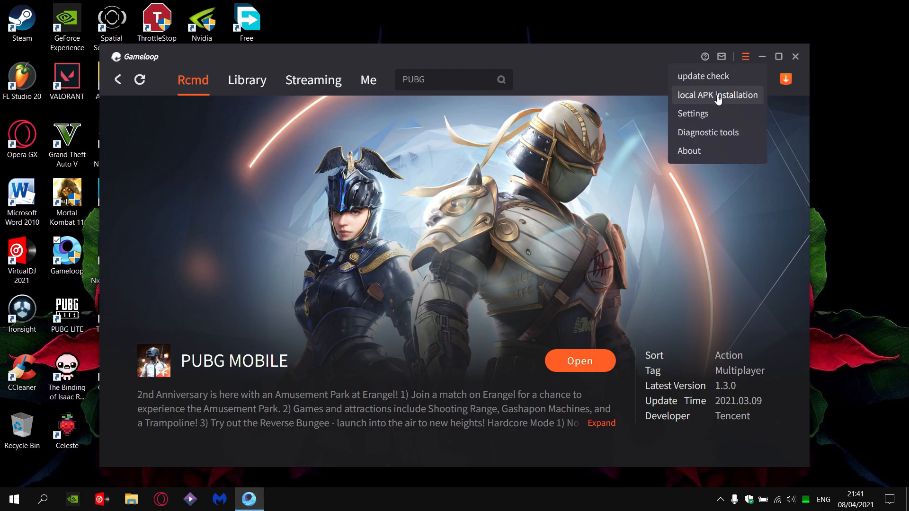
left_click(727, 119)
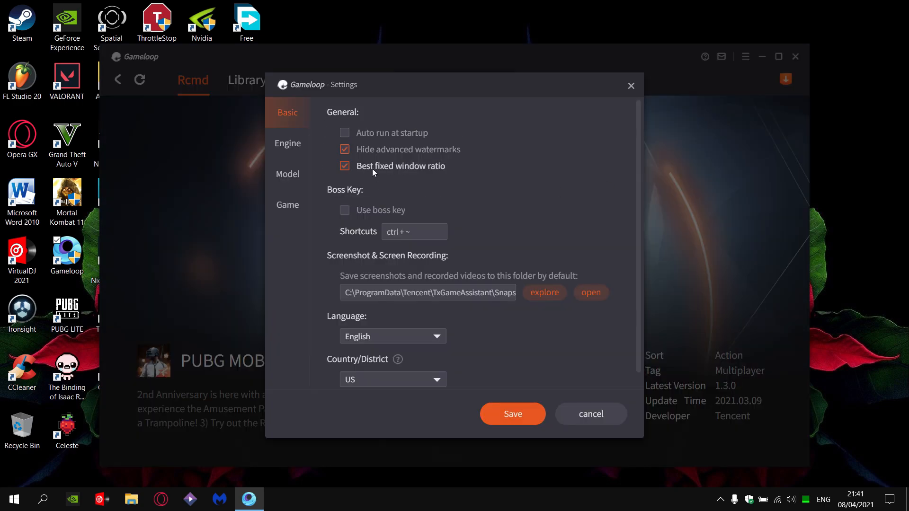
left_click(290, 144)
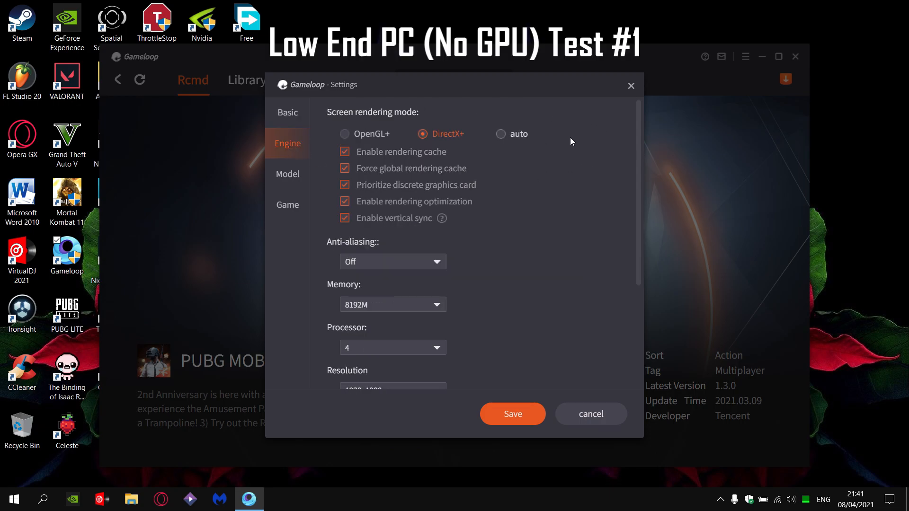
Set the screen rendering mode to auto and keep anti-aliasing Off in the Engine settings.
left_click(515, 135)
left_click_drag(637, 207, 635, 271)
left_click(443, 156)
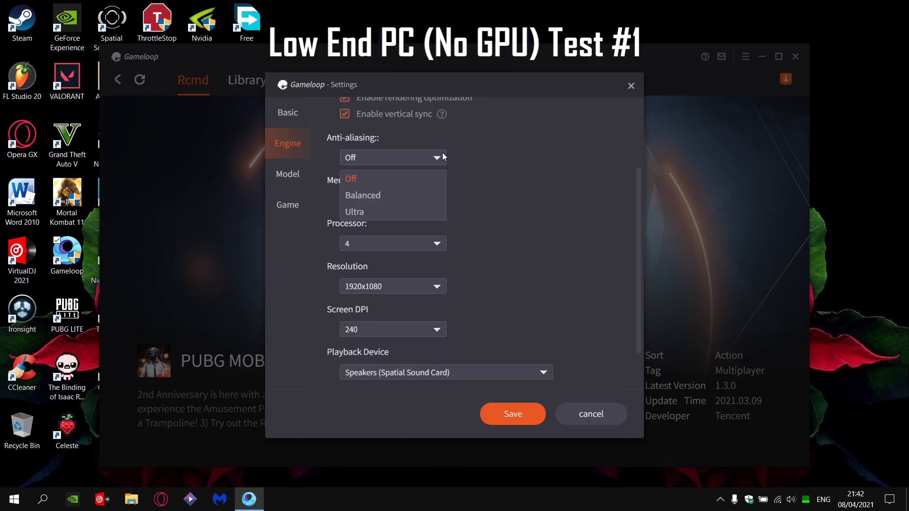
left_click(375, 178)
Set both Memory and Processor to Automatic in the Engine settings.
left_click(442, 199)
left_click(405, 226)
left_click(443, 245)
left_click(397, 264)
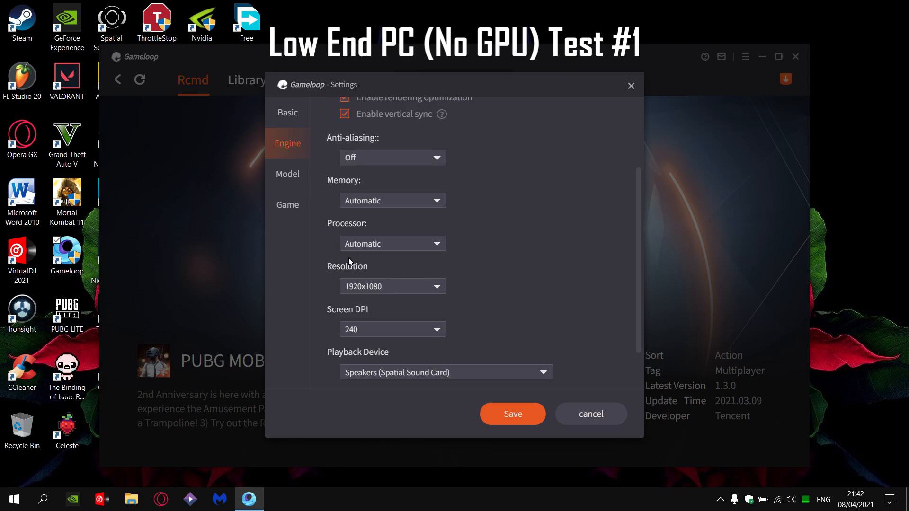
Keep the resolution at 1920x1080 and choose 240 for the screen DPI.
left_click(411, 281)
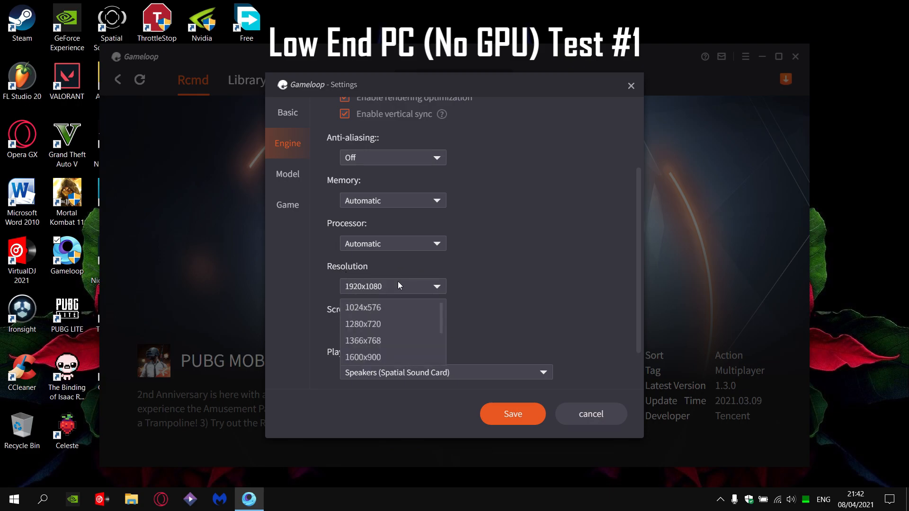
left_click(390, 282)
left_click(436, 330)
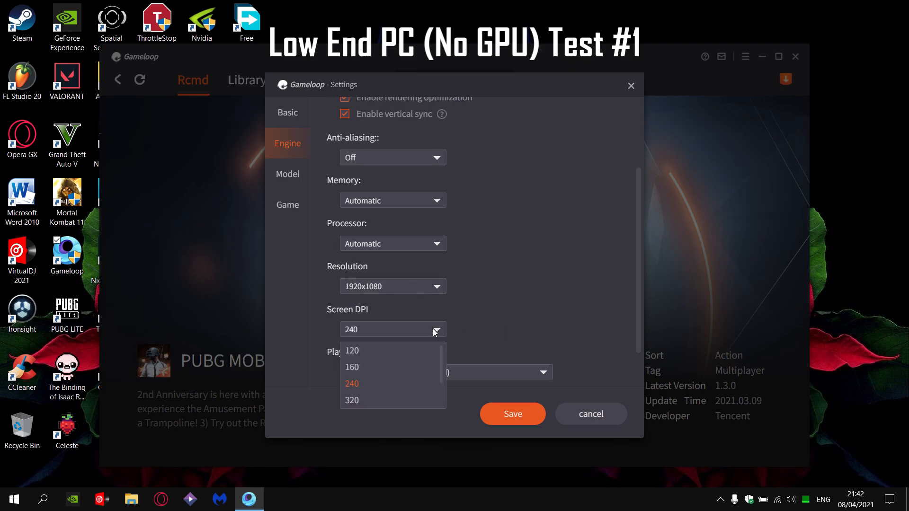
left_click(384, 383)
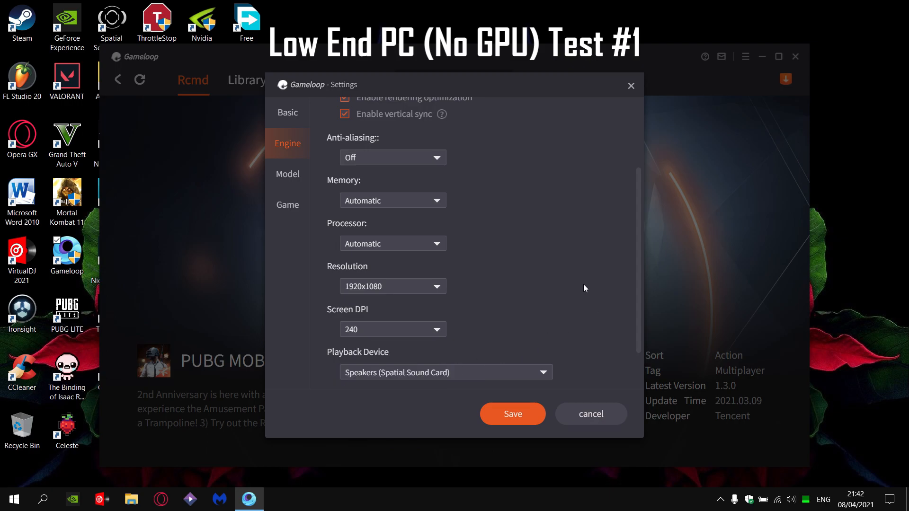
Choose ROG 2 (Support some games at 90 FPS) as the custom mobile phone model.
left_click(284, 176)
left_click(361, 151)
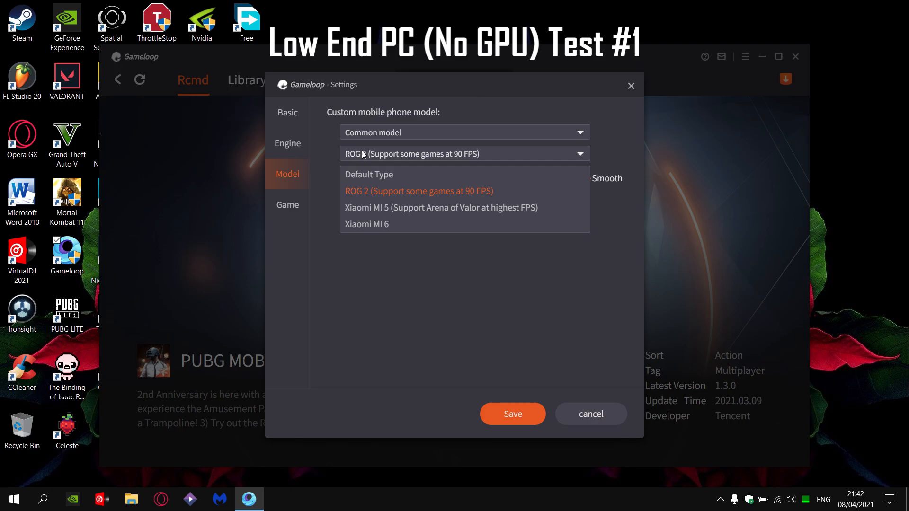
left_click(522, 191)
Set PUBG MOBILE's game definition to SD 720P and its FPS to 60.
left_click(284, 203)
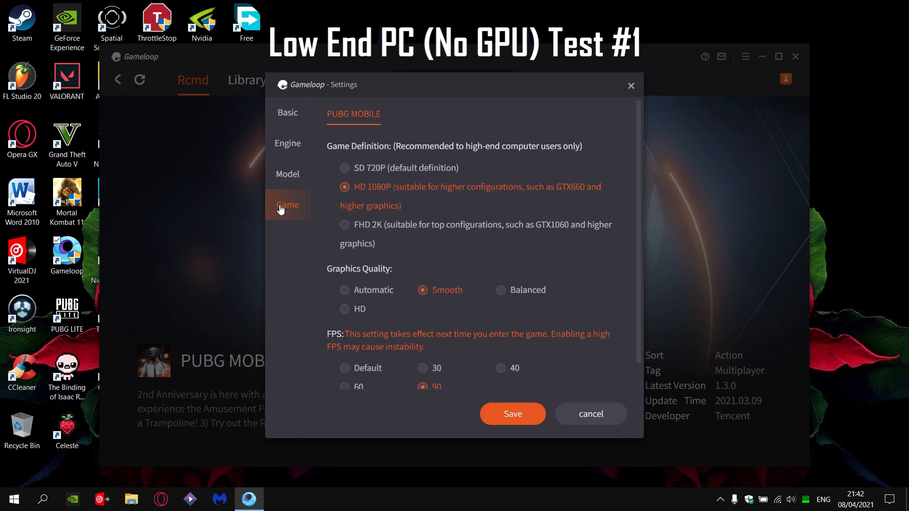
left_click(345, 168)
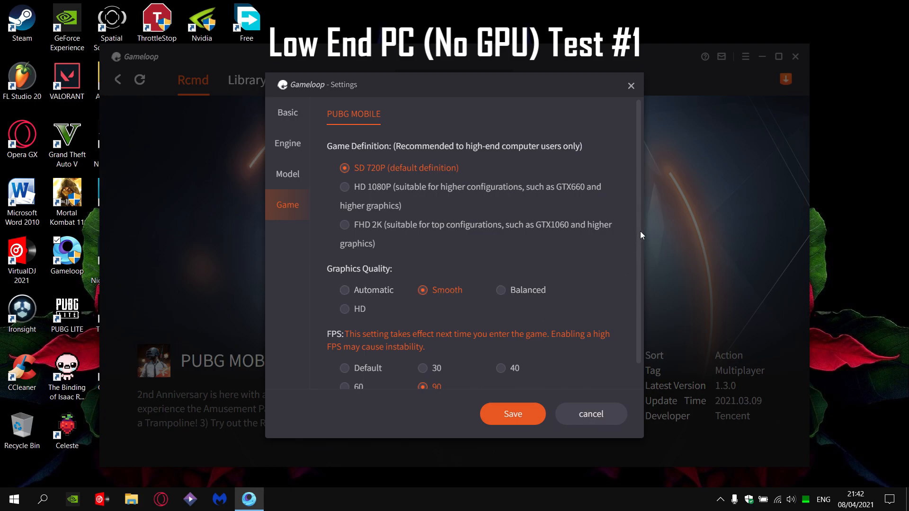
scroll(640, 231, "down", 1)
left_click(344, 362)
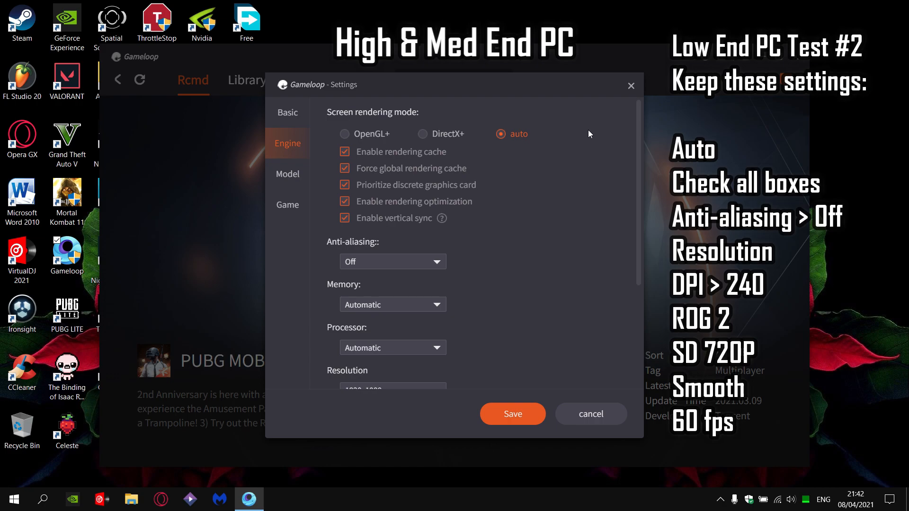
Set the screen rendering mode to DirectX+ and keep anti-aliasing Off in the Engine settings.
left_click(449, 134)
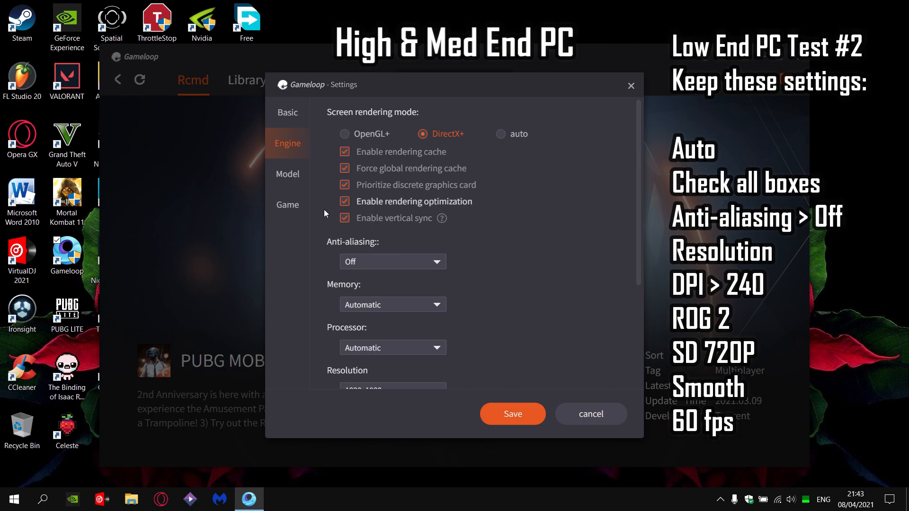
left_click_drag(638, 197, 634, 272)
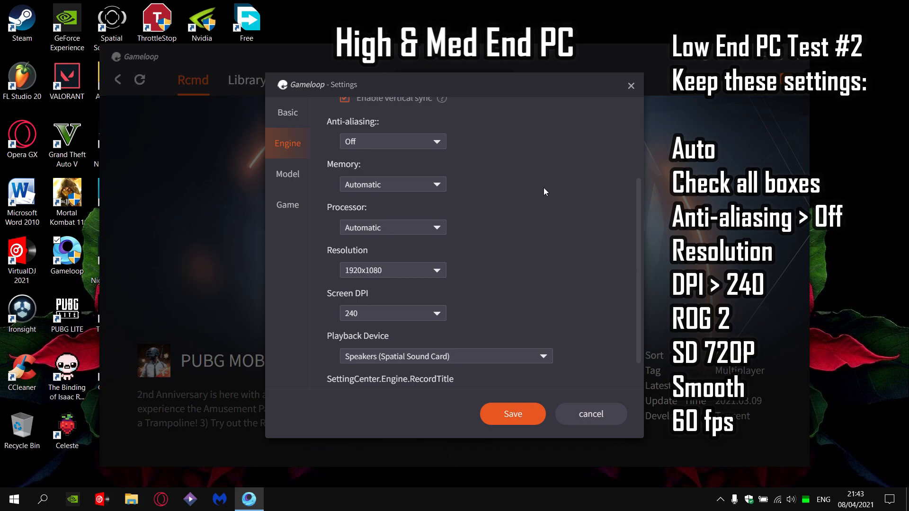
left_click(437, 141)
left_click(366, 160)
Set Memory to 8192M and Processor to 4 in the Engine settings.
left_click(436, 185)
scroll(438, 236, "down", 3)
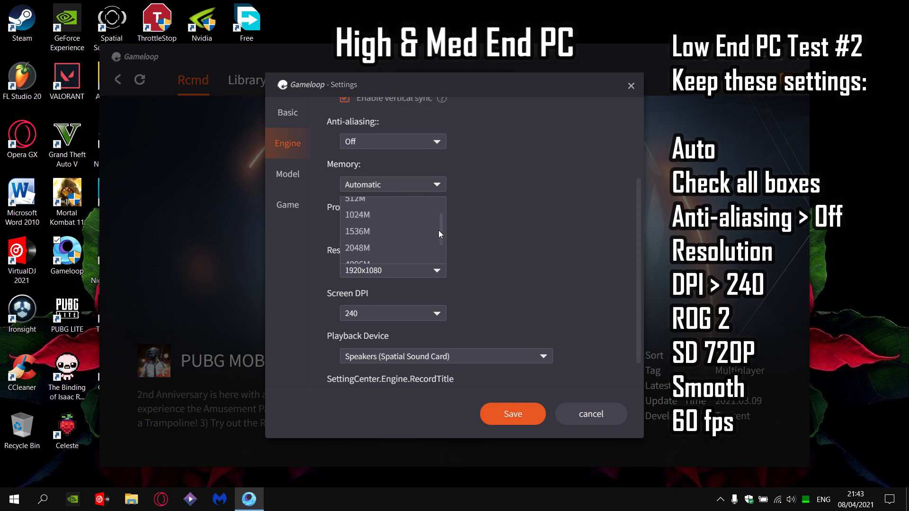
left_click(438, 254)
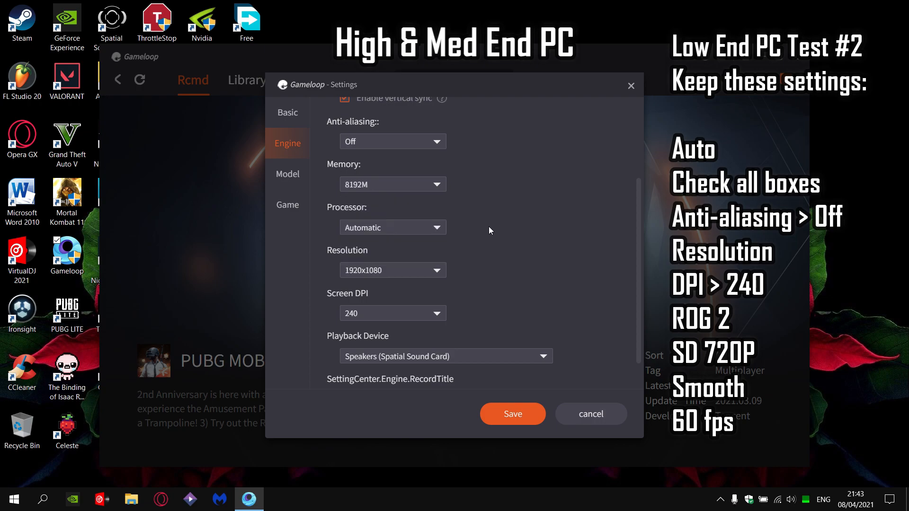
left_click(438, 227)
scroll(440, 263, "down", 1)
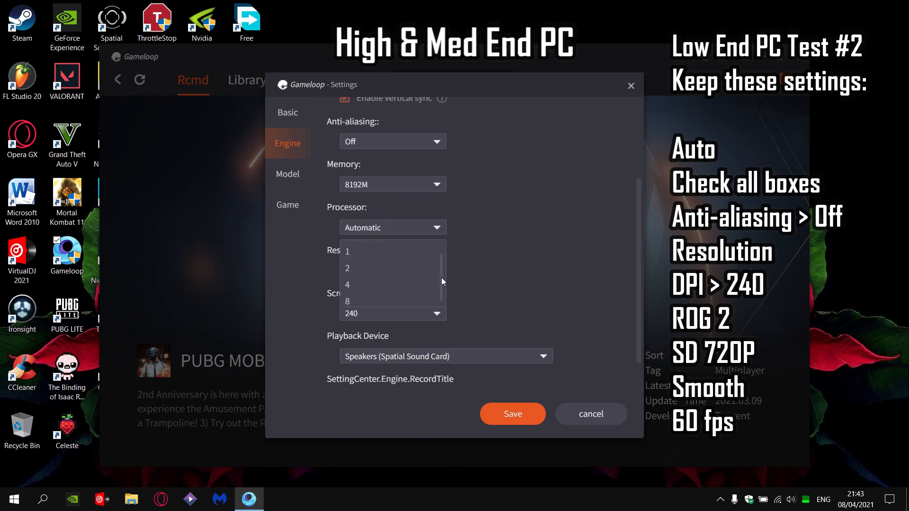
left_click(378, 281)
Select 1920x1080 as the engine resolution and keep the screen DPI at 240.
left_click(431, 271)
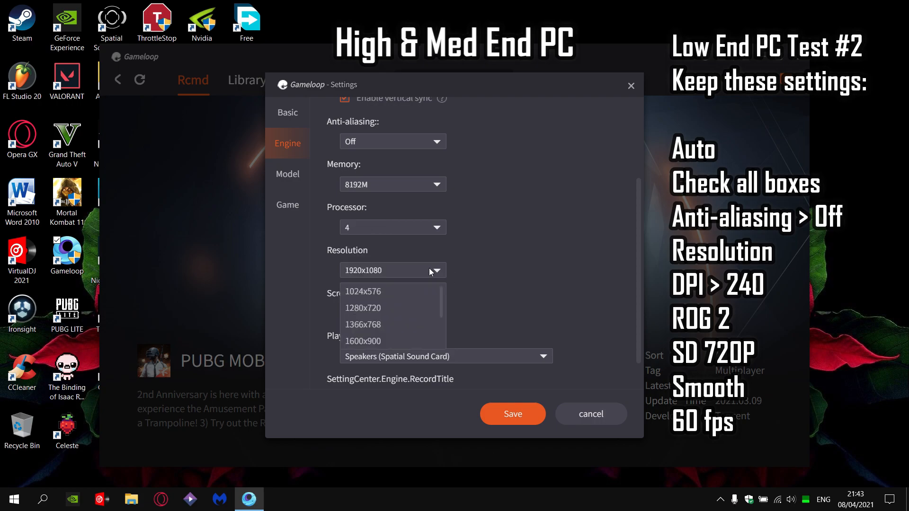
left_click_drag(440, 298, 441, 331)
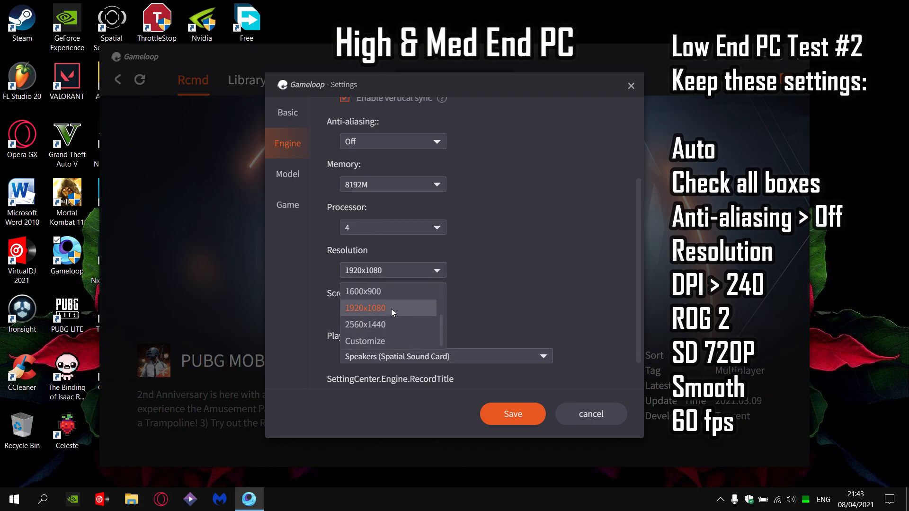
left_click(373, 308)
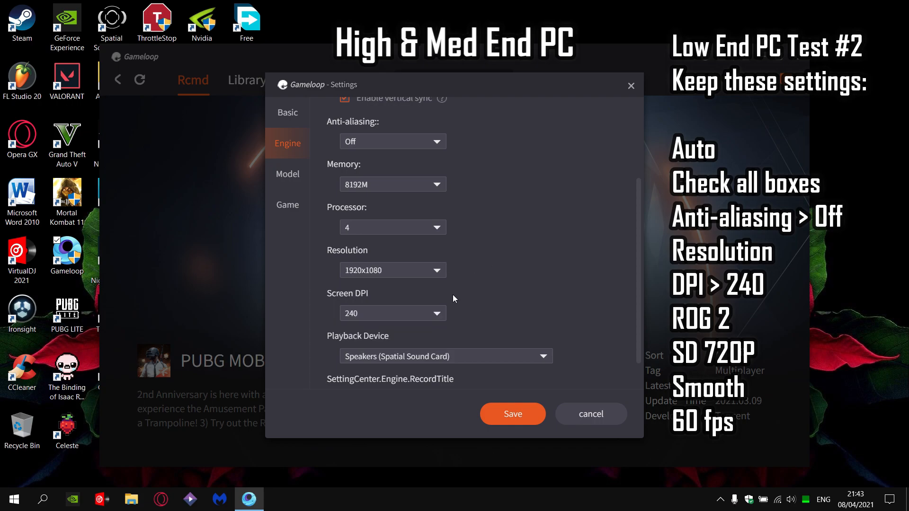
left_click(434, 313)
left_click(543, 249)
Select ROG 2 (Support some games at 90 FPS) again as the custom mobile phone model.
left_click(287, 174)
left_click(353, 154)
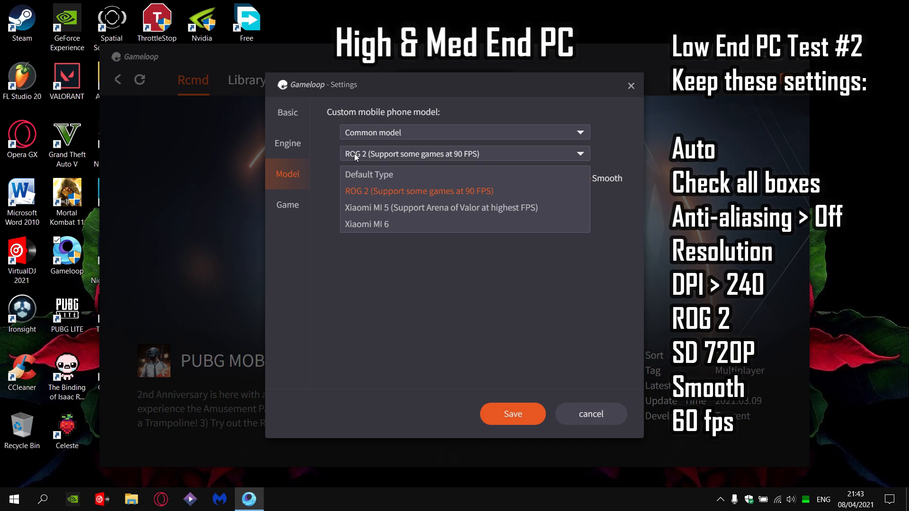
left_click(518, 190)
Set PUBG MOBILE's game definition to HD 1080P and FPS to 90, and return to the Engine settings.
left_click(286, 207)
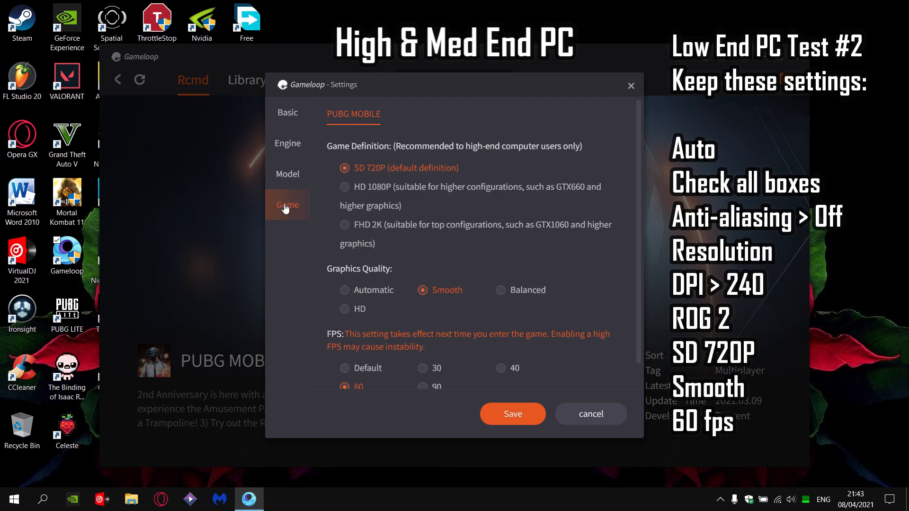
left_click(344, 187)
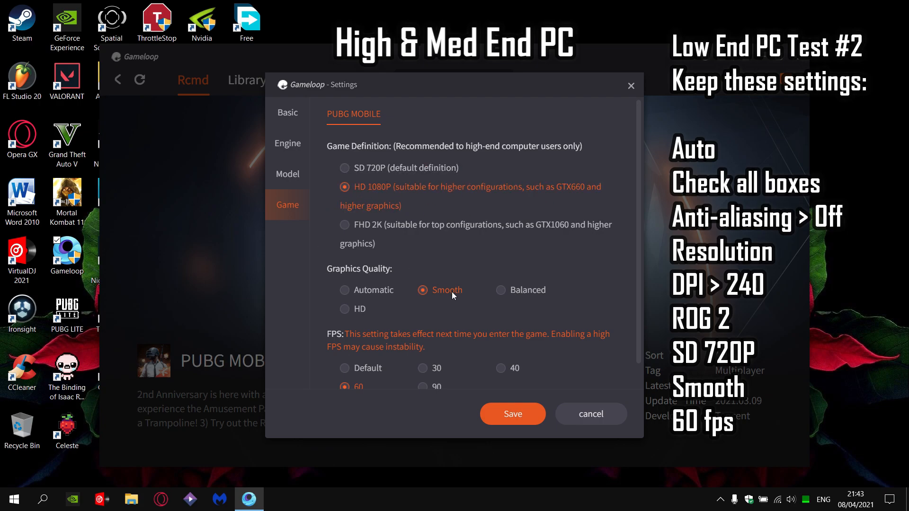
left_click_drag(640, 196, 637, 276)
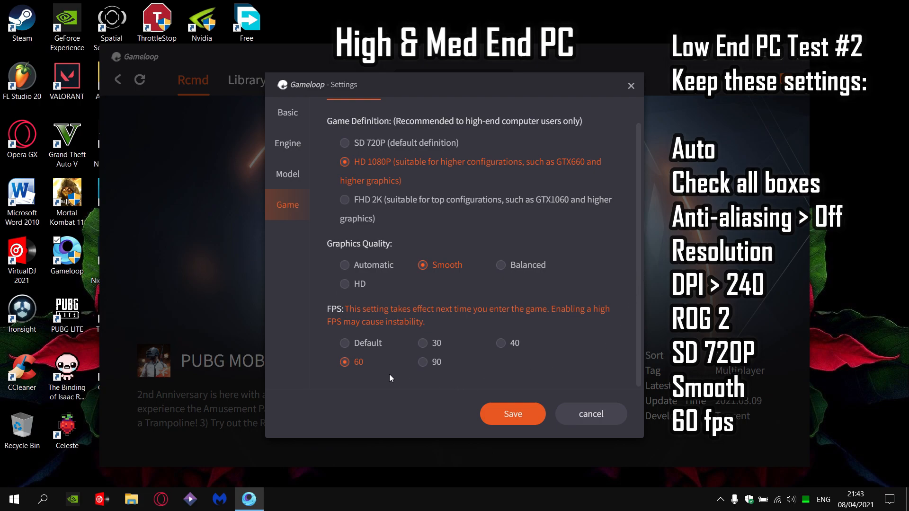
left_click(438, 362)
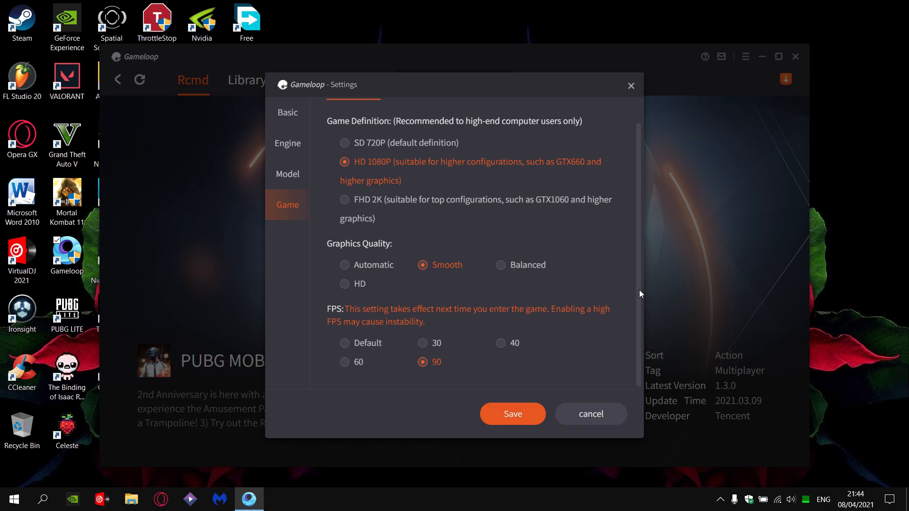
scroll(637, 289, "up", 2)
left_click(288, 143)
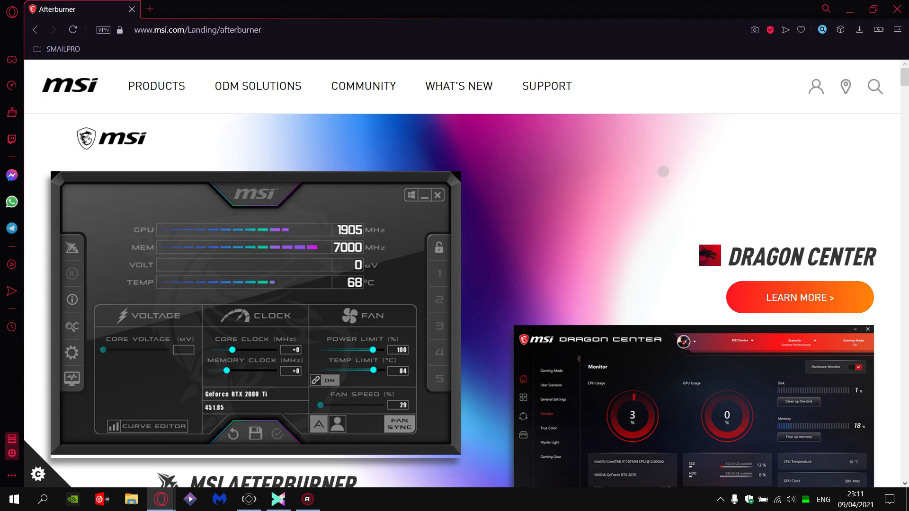
Look through the MSI Afterburner web page and start the MSI Kombustor download from its geeks3d.com page.
left_click_drag(904, 78, 905, 97)
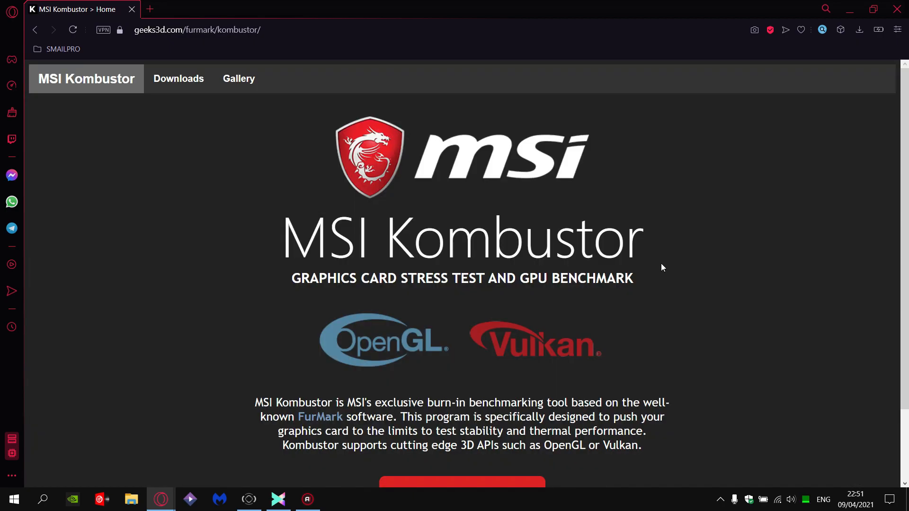
scroll(691, 246, "down", 2)
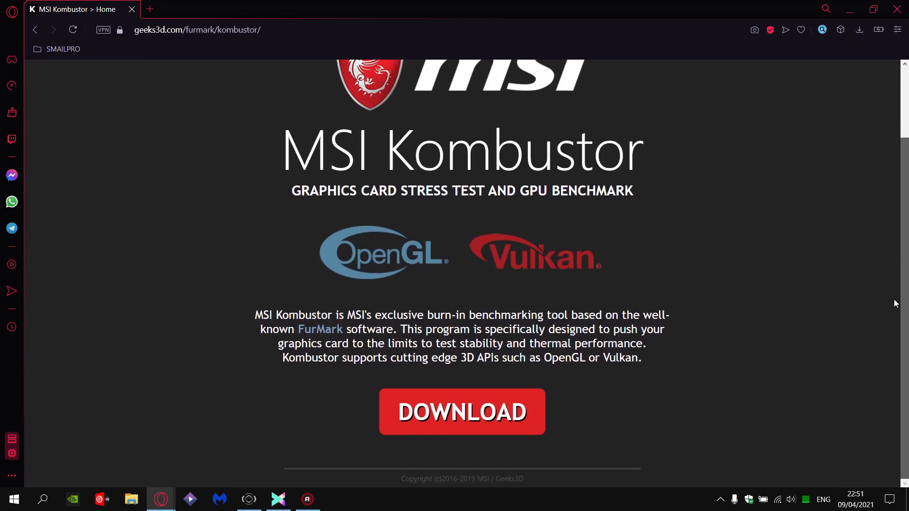
left_click(470, 405)
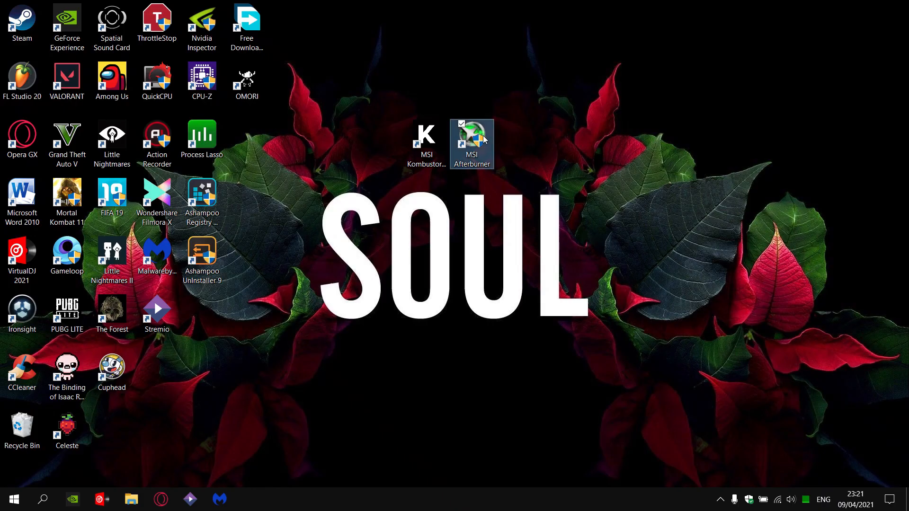
left_click(426, 149)
left_click(471, 147)
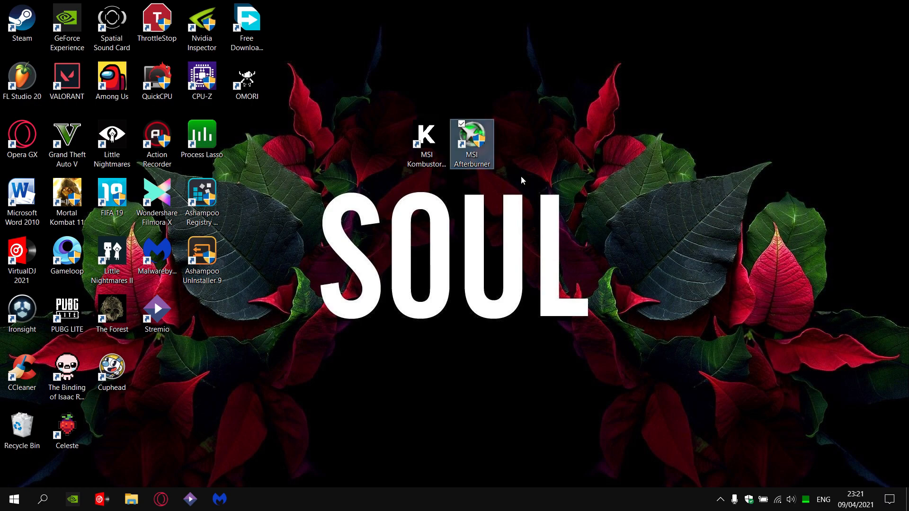
left_click(614, 256)
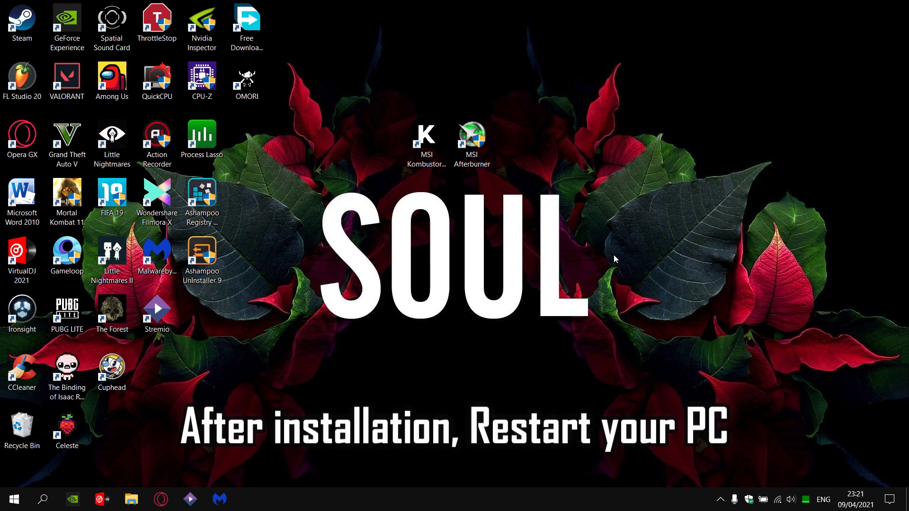
Launch MSI Afterburner, allow it to make changes to the device, and bring up its main window.
double_click(470, 136)
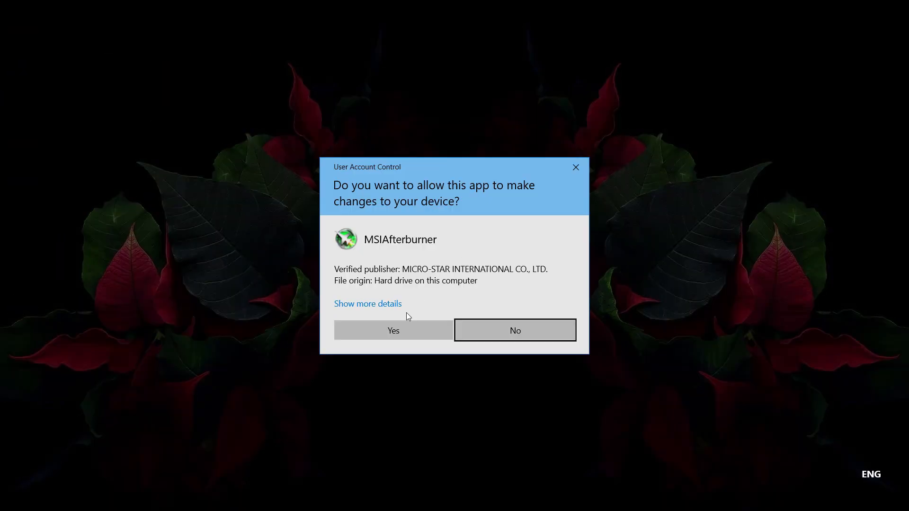
left_click(401, 333)
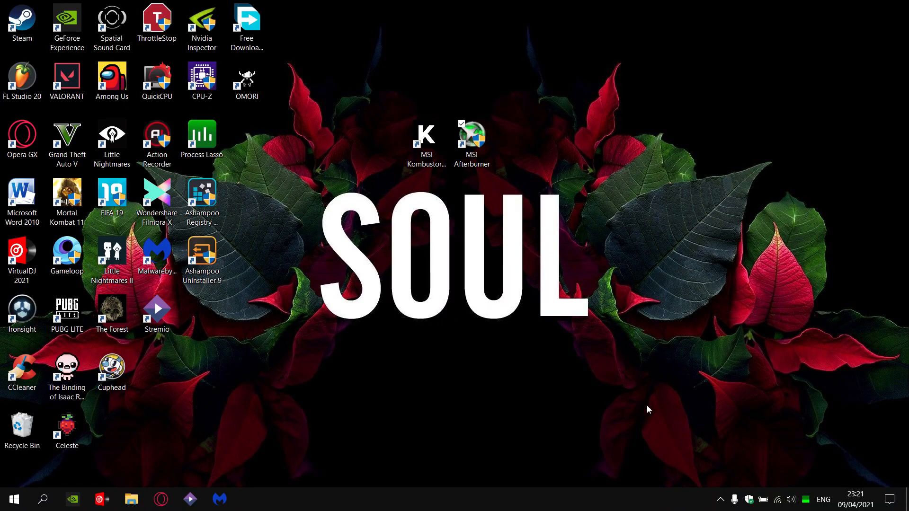
left_click(720, 499)
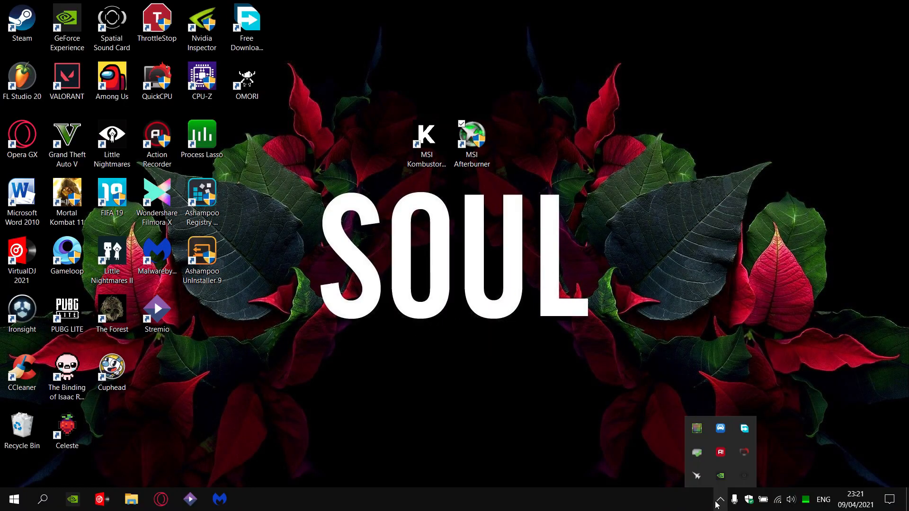
left_click(698, 477)
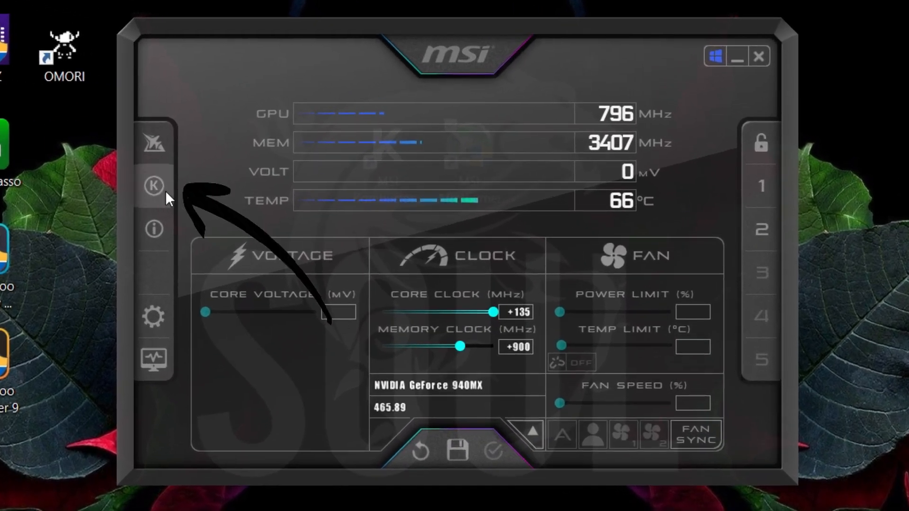
Open MSI Kombustor from Afterburner and arrange the two windows side by side.
mouse_move(153, 184)
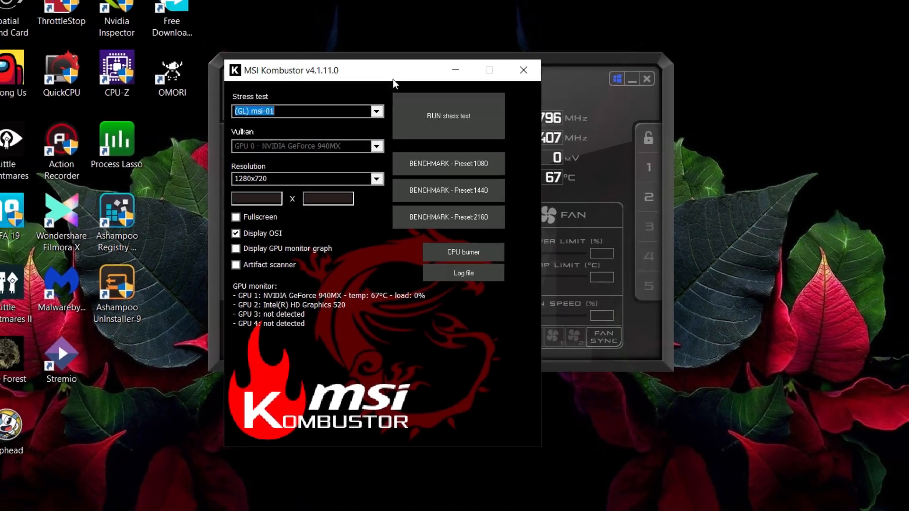
left_click_drag(382, 70, 227, 34)
left_click_drag(454, 67, 645, 66)
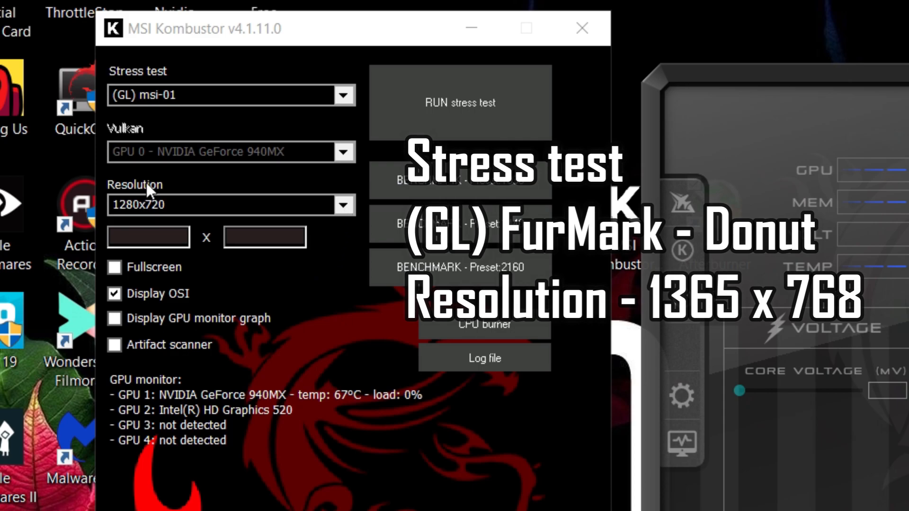
Set Kombustor's resolution to 1365x768 and its stress test to (GL) FurMark-Donut.
left_click(343, 204)
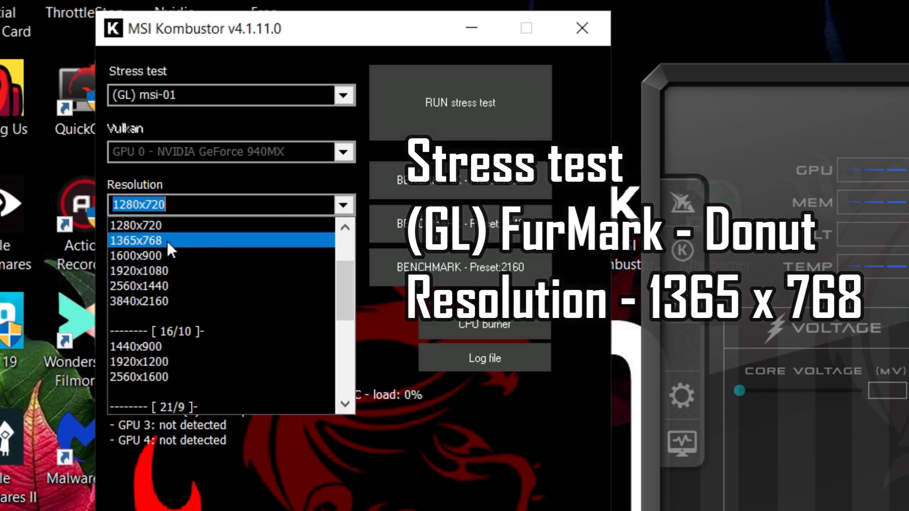
left_click(179, 241)
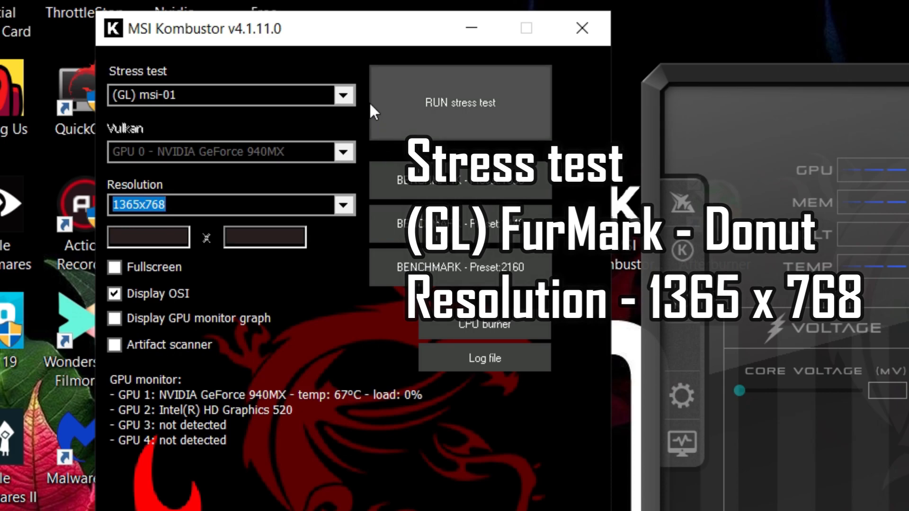
left_click(343, 94)
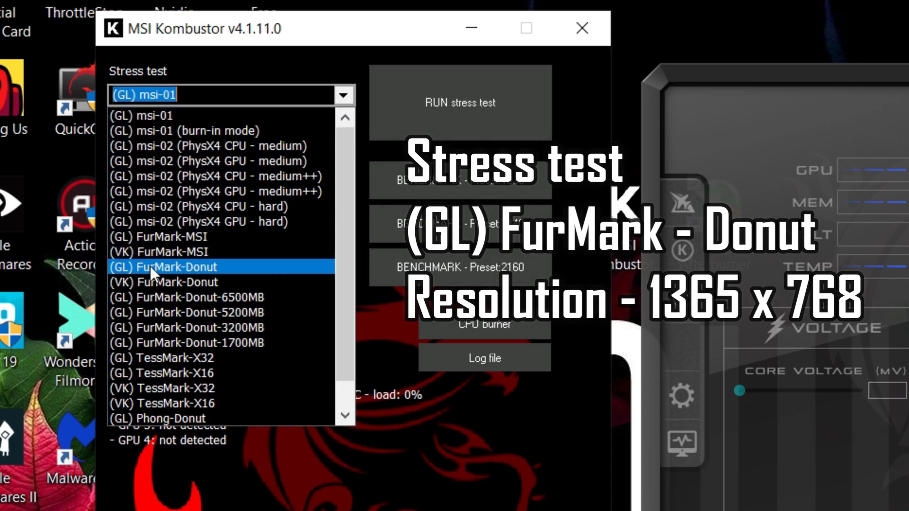
left_click(238, 266)
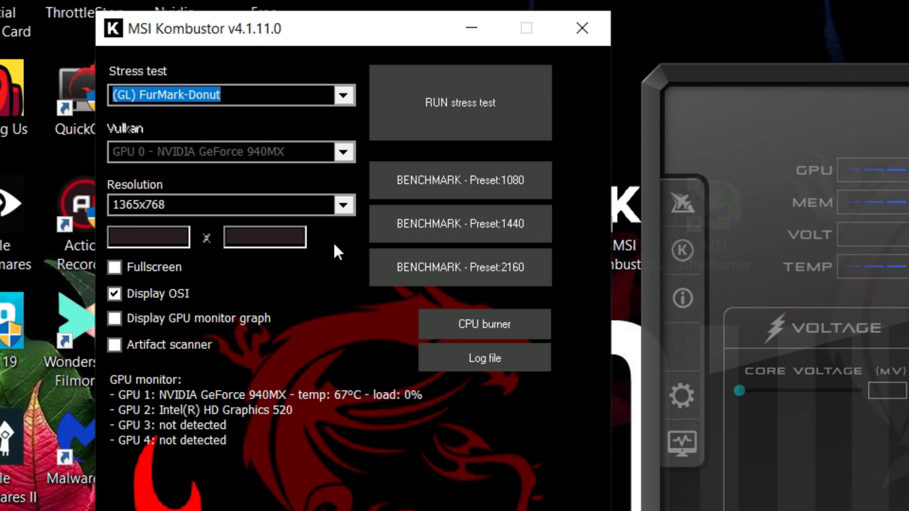
Switch to MSI Afterburner and reset both the core clock and memory clock offsets to 0 MHz.
left_click(892, 443)
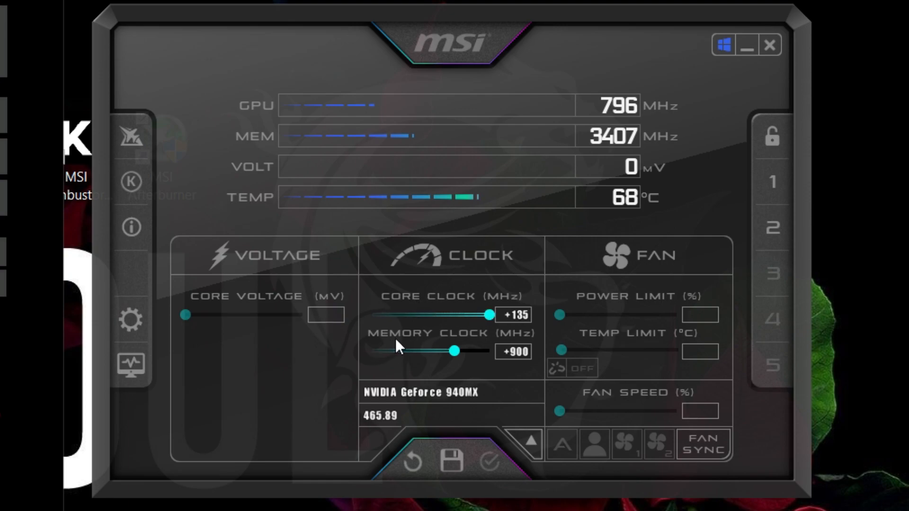
left_click(523, 316)
type("0")
key("Return")
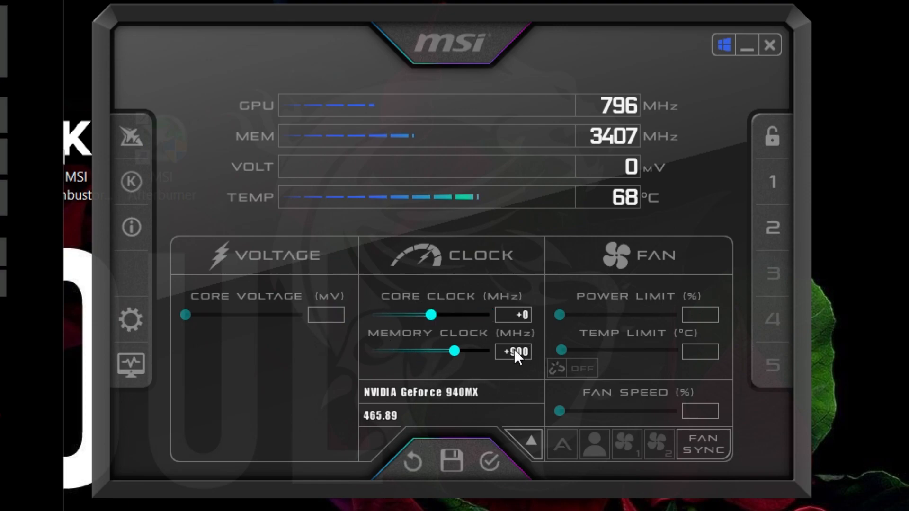
key("Return")
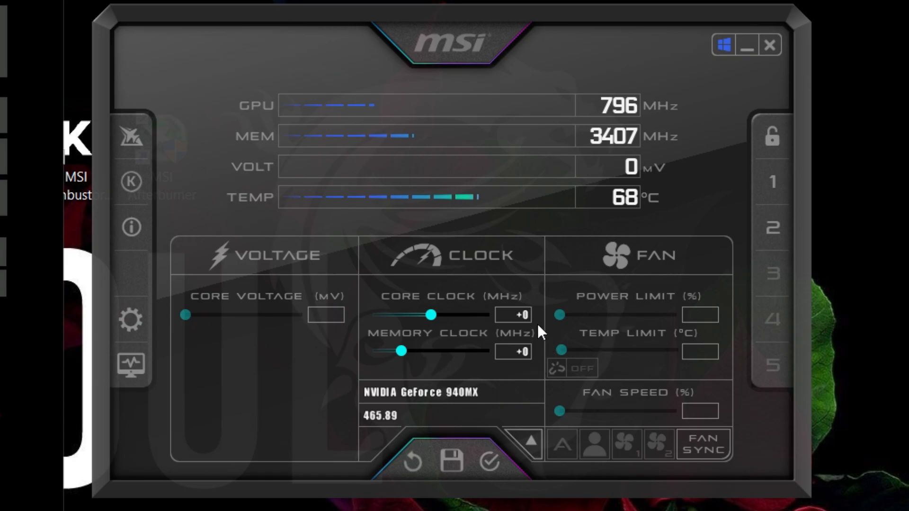
Set the core clock and memory clock offsets to +10 MHz each and run the Kombustor stress test.
left_click(519, 313)
type("10")
key("Return")
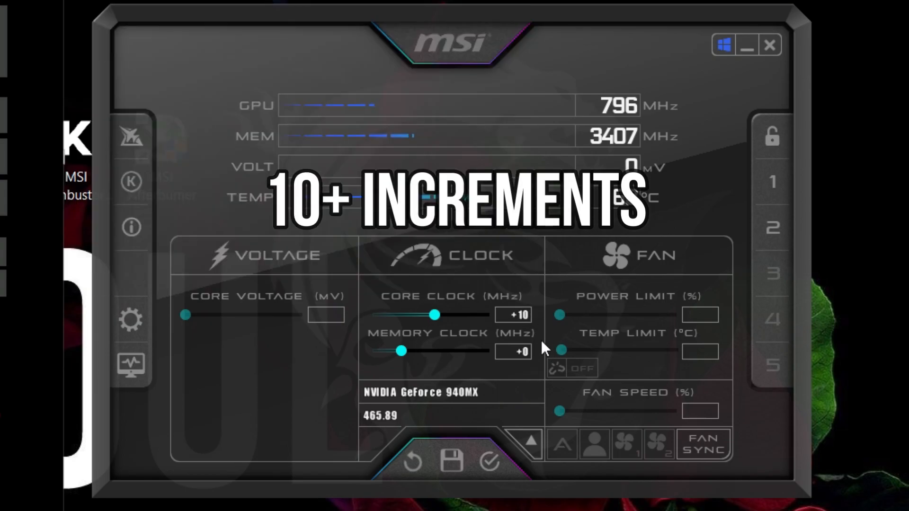
left_click(524, 351)
type("10")
key("Return")
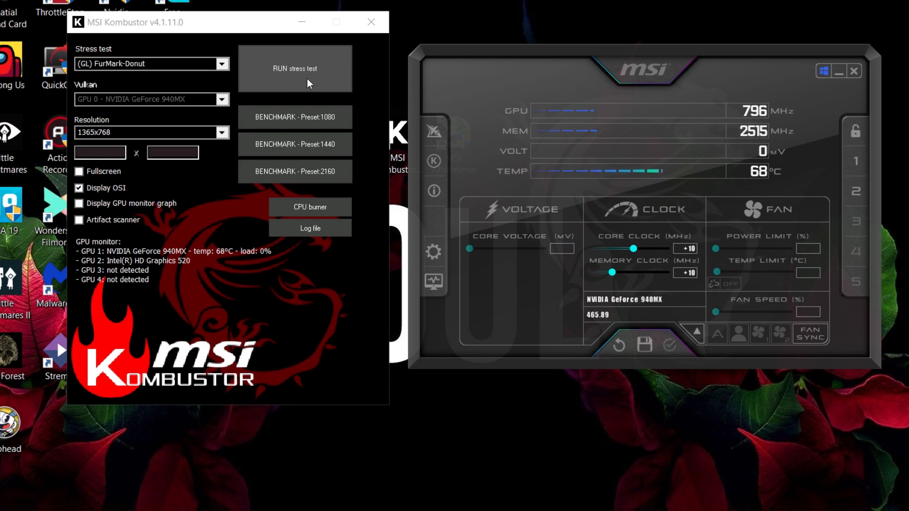
left_click(308, 79)
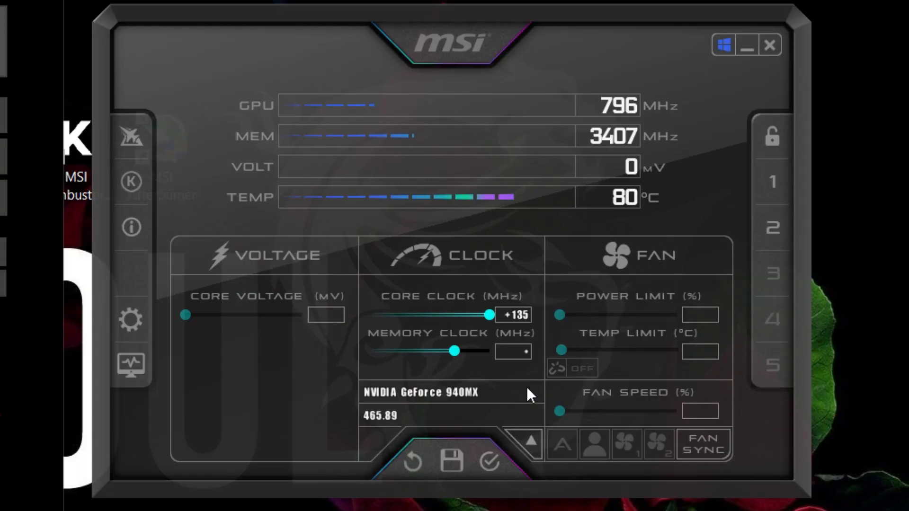
Try memory clock offsets of +800 and +900 MHz, keep +800 MHz, and save the overclock to profile 1.
type("800")
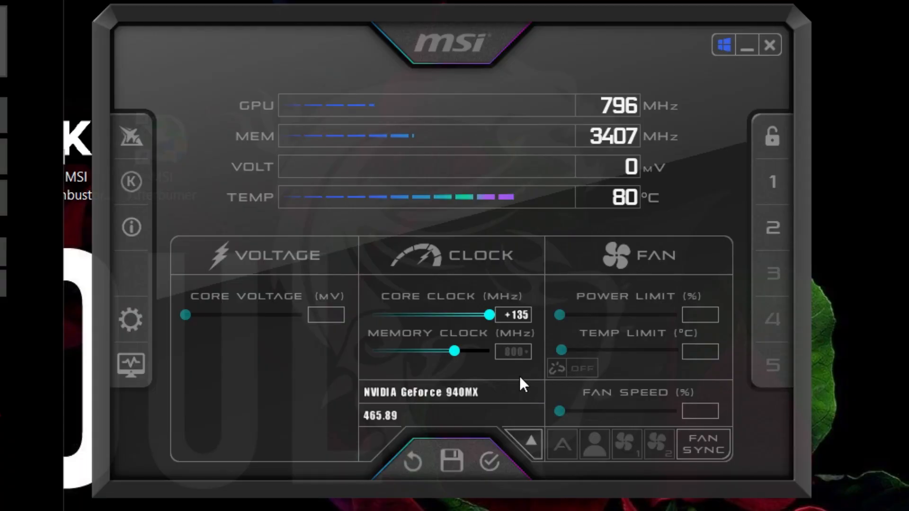
key("Return")
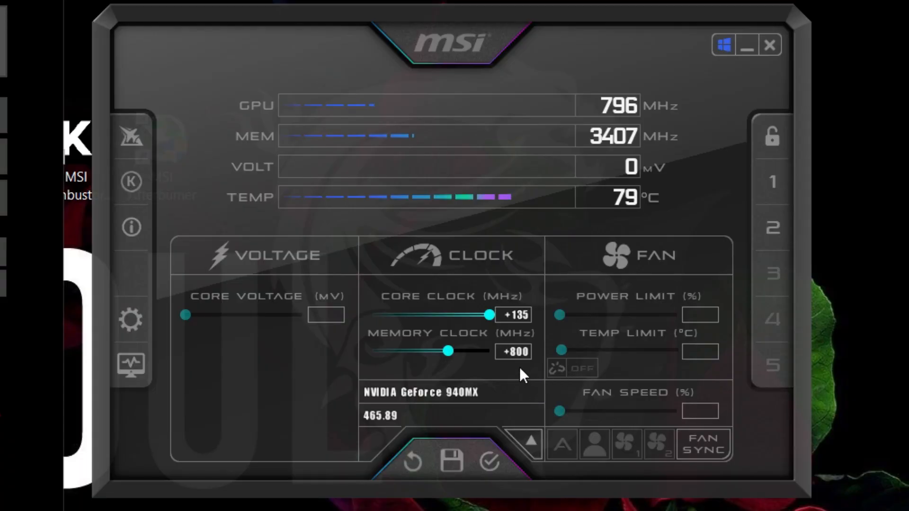
left_click(518, 346)
type("900")
key("Return")
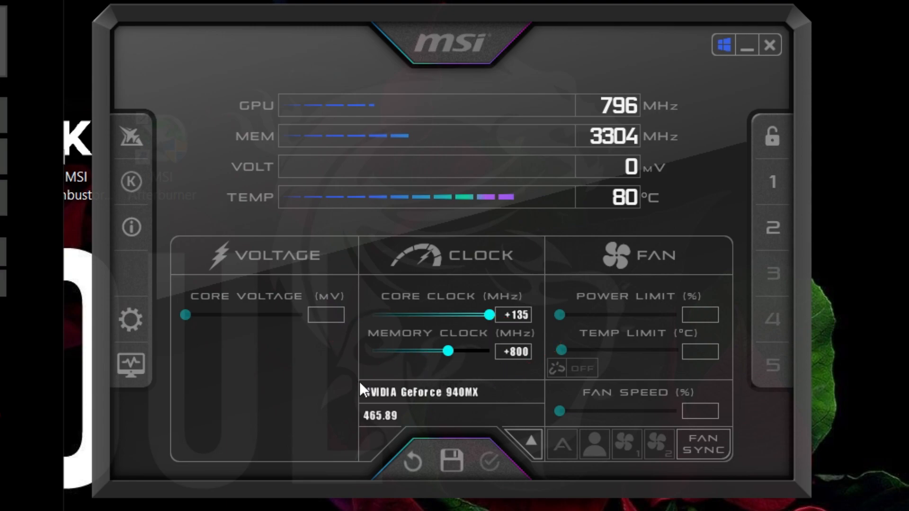
left_click(453, 466)
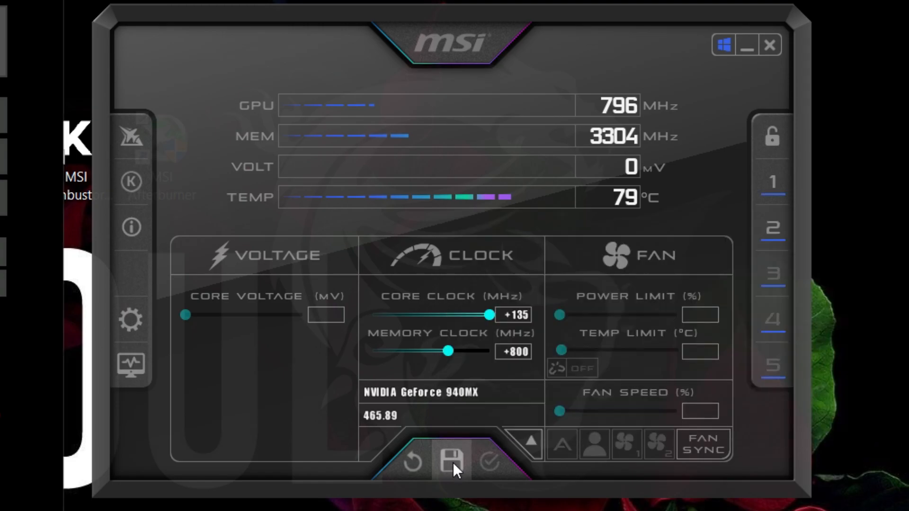
left_click(774, 183)
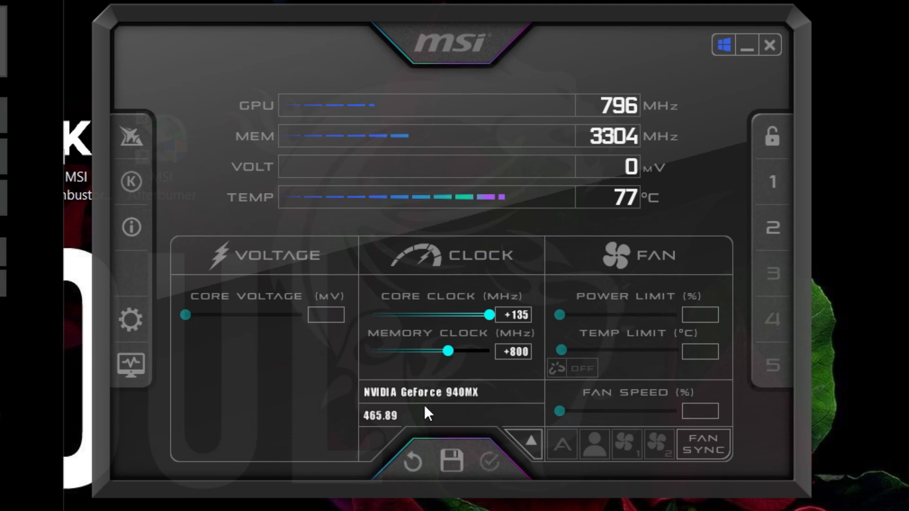
Make sure Start with Windows and Start minimized are enabled in the Afterburner properties, and accept the settings.
left_click(129, 314)
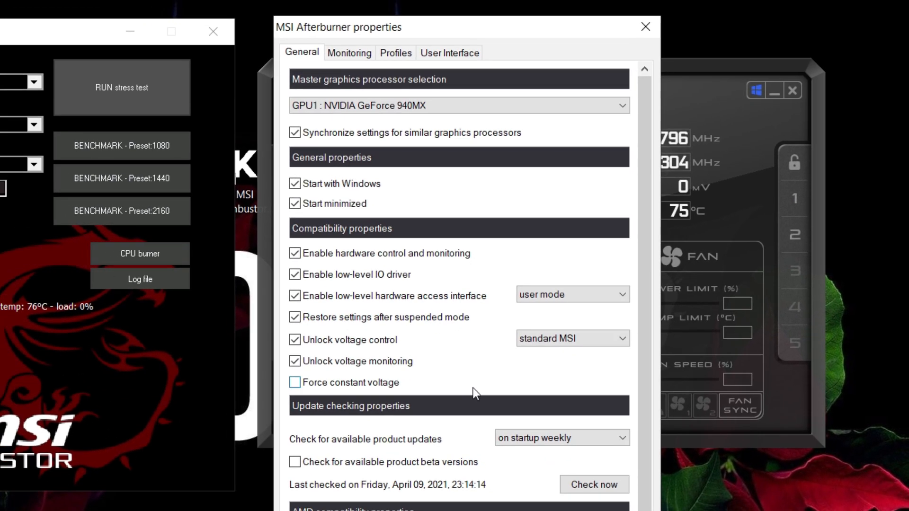
left_click(344, 187)
left_click(336, 186)
left_click(298, 204)
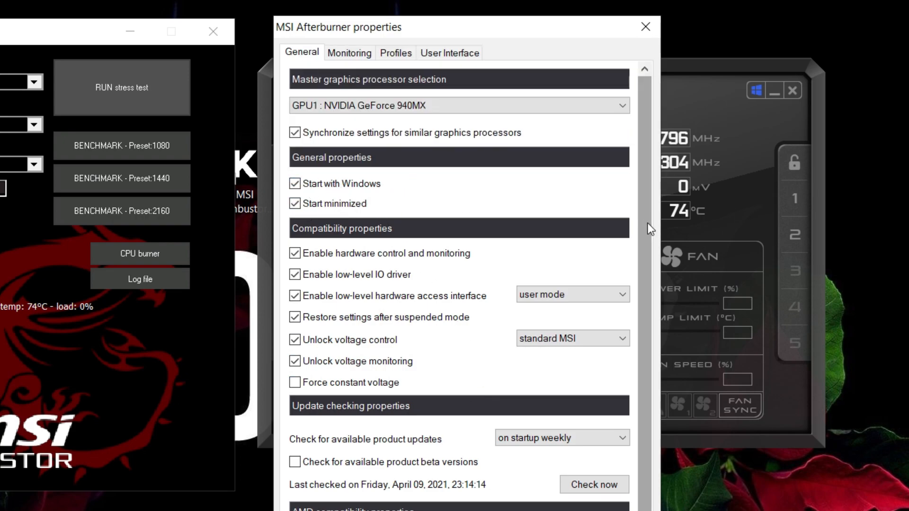
left_click_drag(648, 220, 647, 324)
left_click(560, 491)
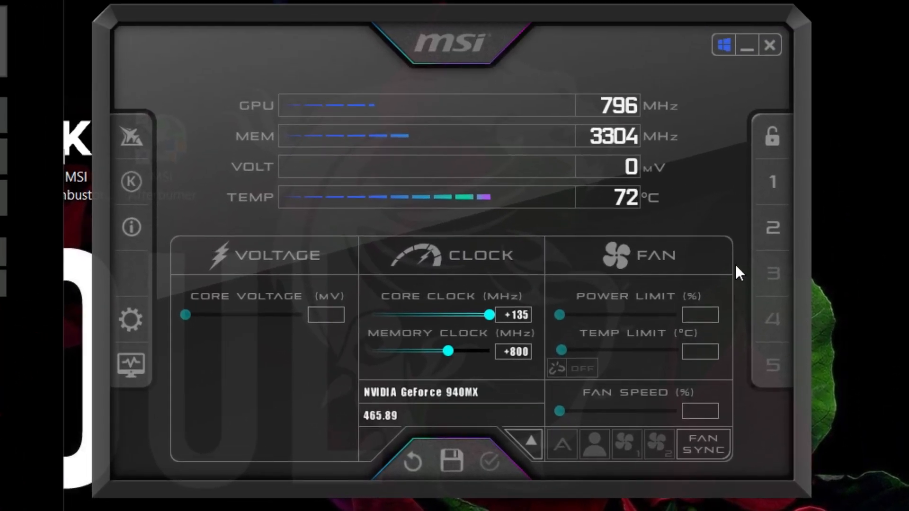
Minimize the Afterburner window, restore it once, and minimize it again to leave it running in the background.
left_click(748, 47)
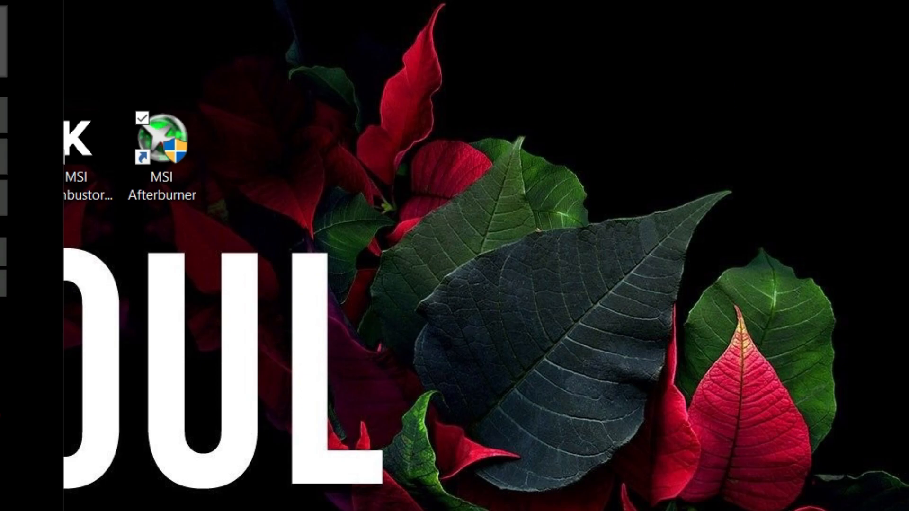
left_click(563, 510)
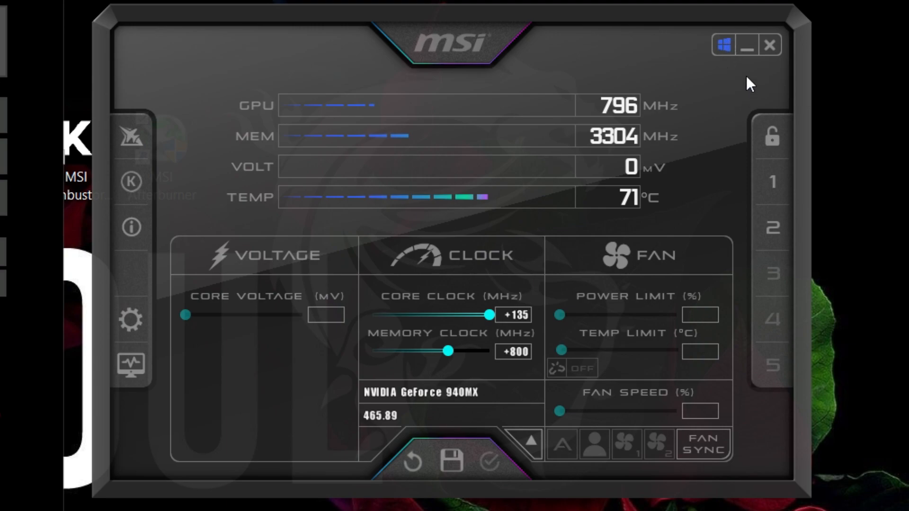
left_click(747, 48)
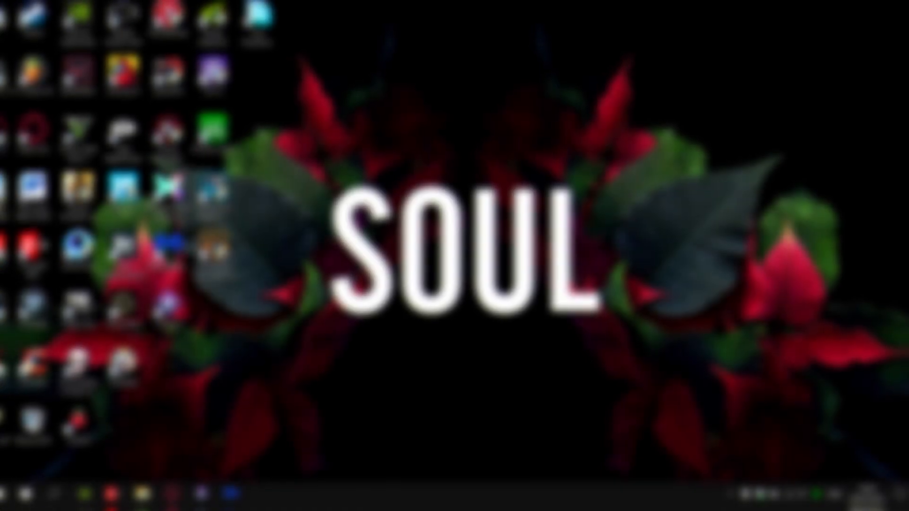